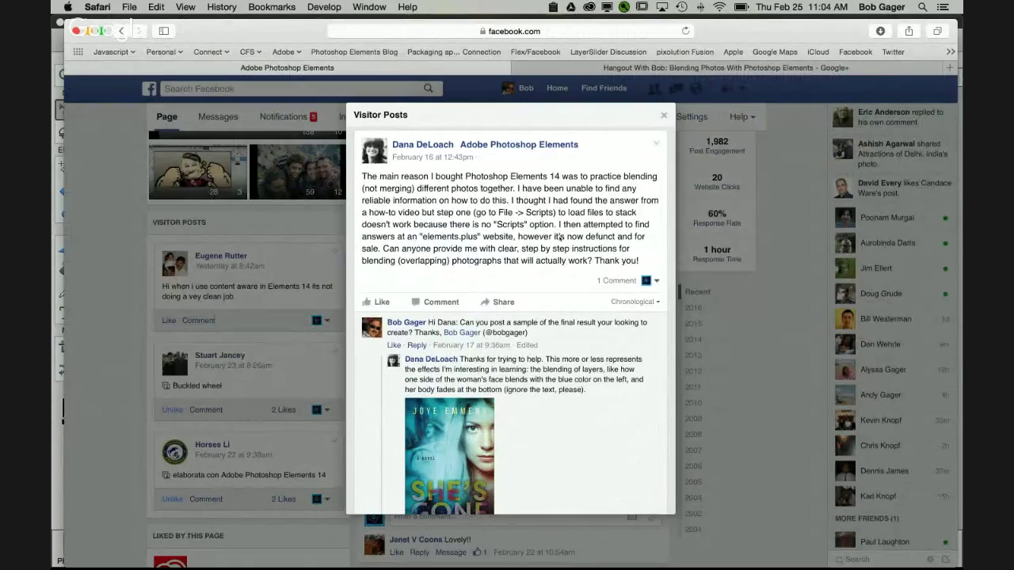
- Read the visitor's blending request and sample cover, switch to Photoshop Elements, and view _MG_9641.JPG and _MG_9250.CR2
scroll(556, 236, "down", 5)
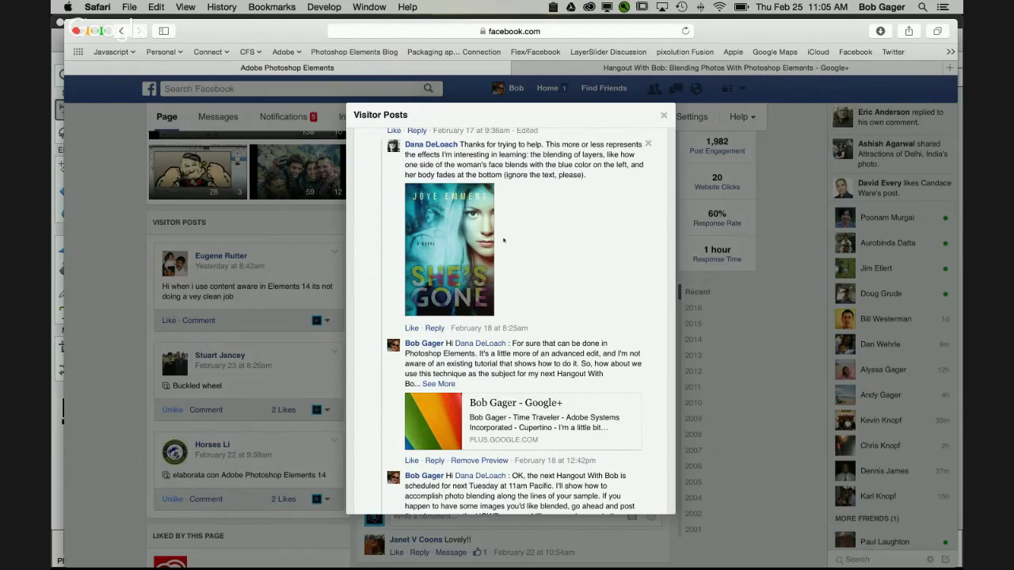
key("super+Tab")
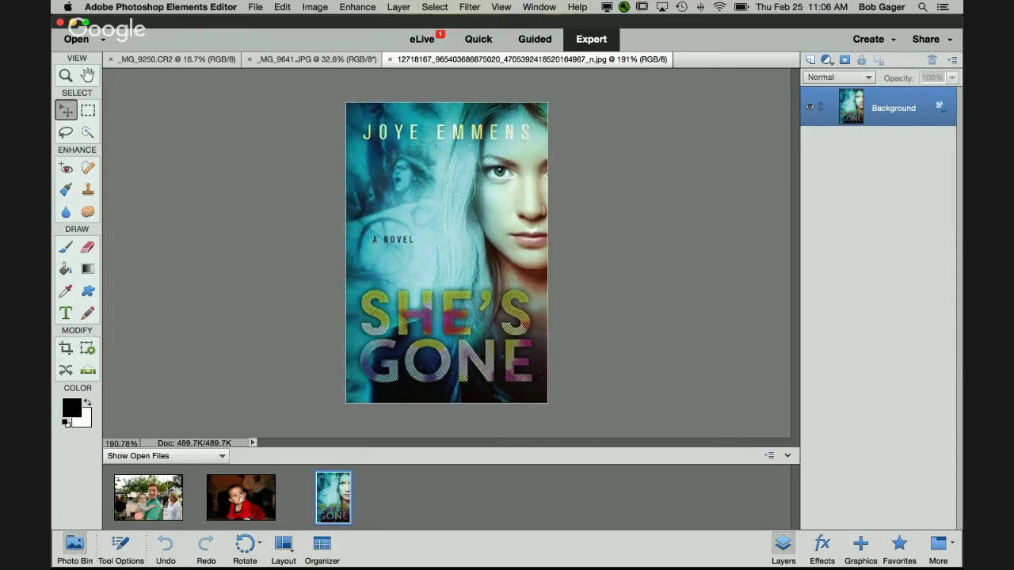
left_click(240, 498)
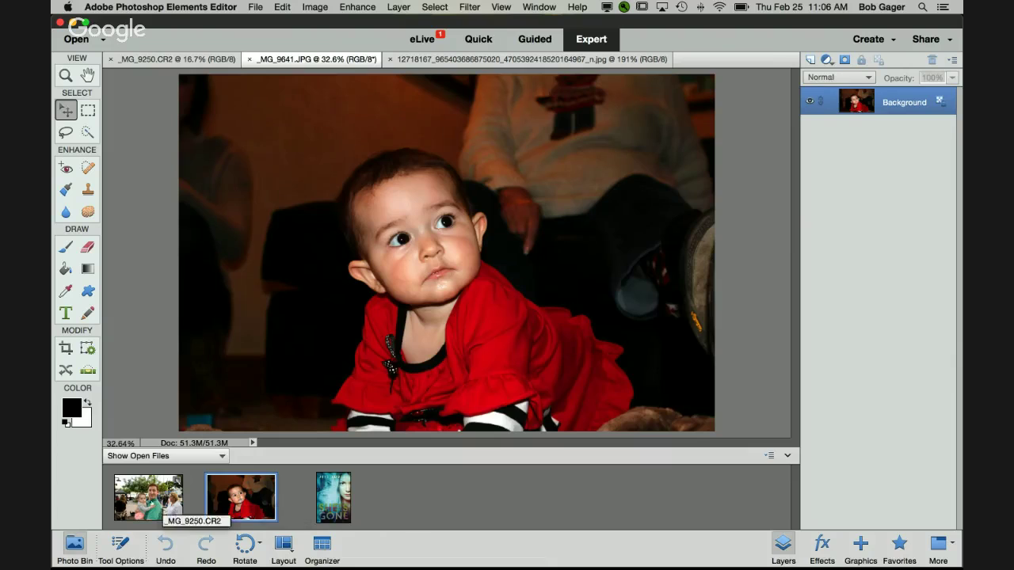
left_click(139, 499)
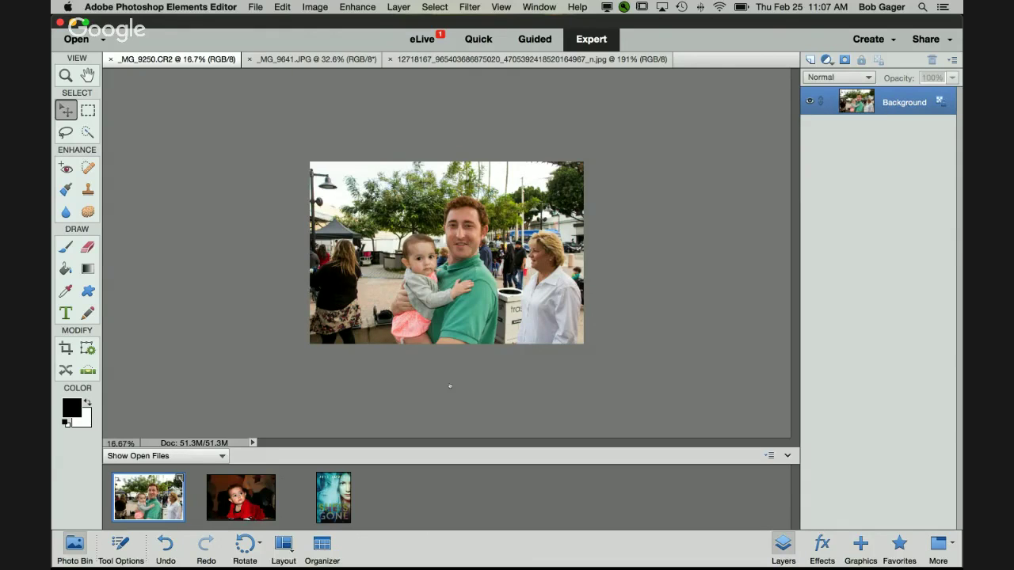
- Switch to Safari, check the live Hangout window for audience questions, and return to Photoshop Elements
key("super+Tab")
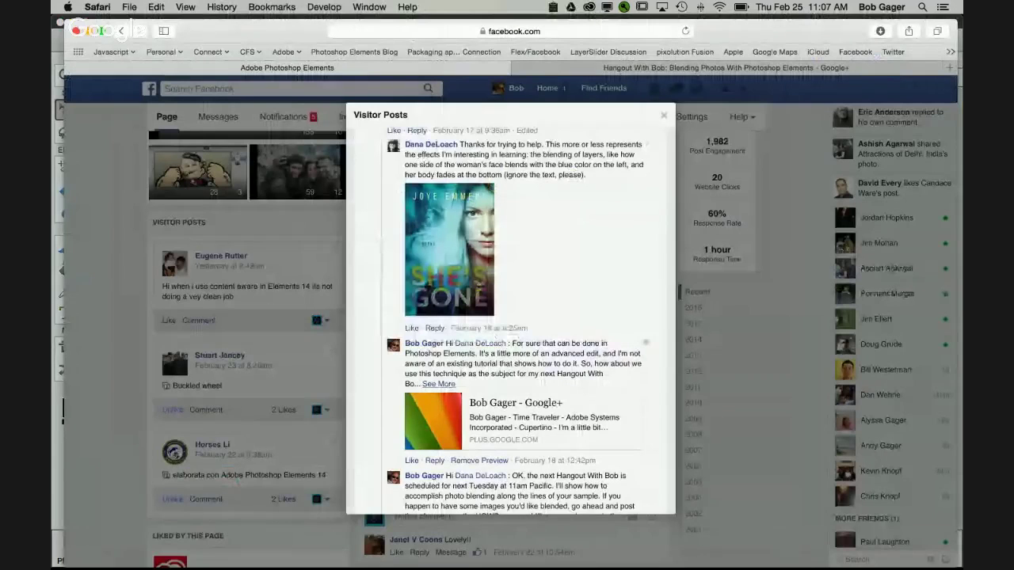
left_click(662, 68)
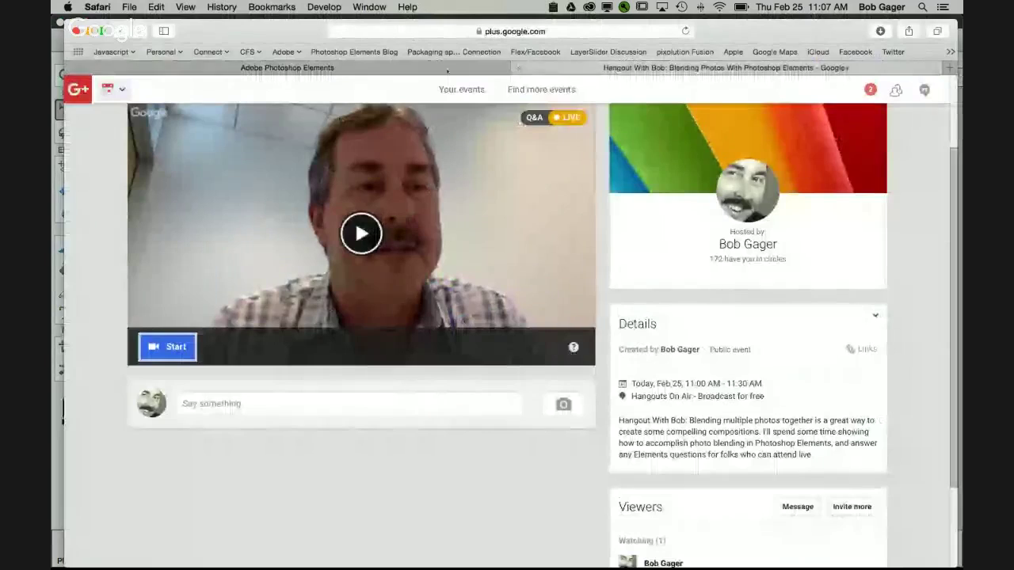
left_click(287, 67)
mouse_move(657, 558)
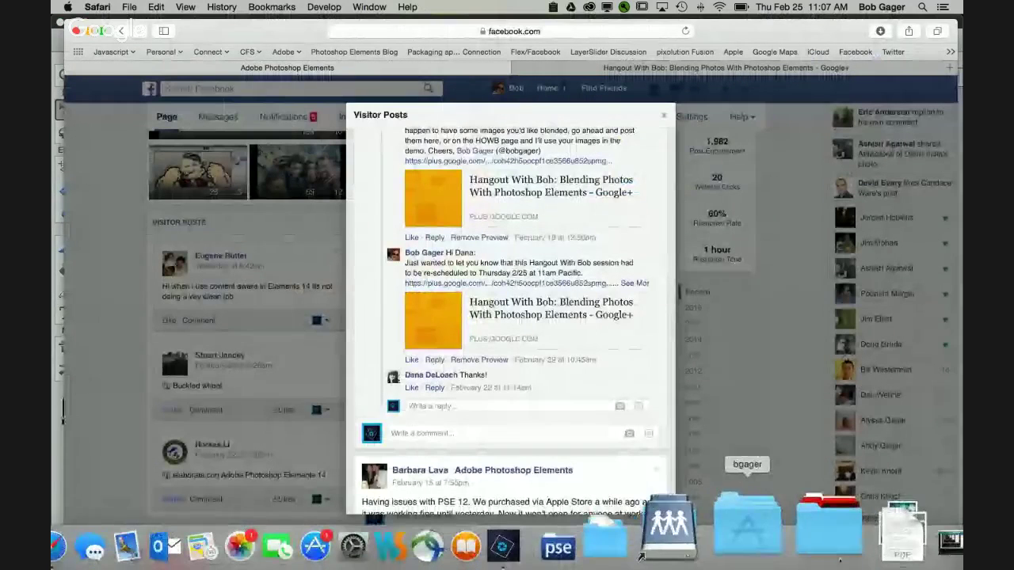
left_click(948, 547)
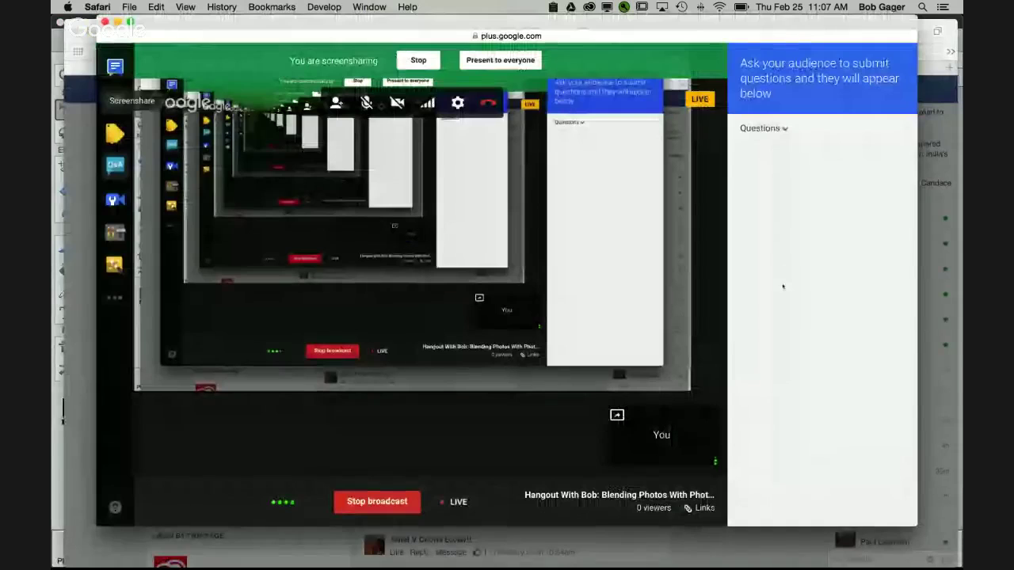
key("super+Tab")
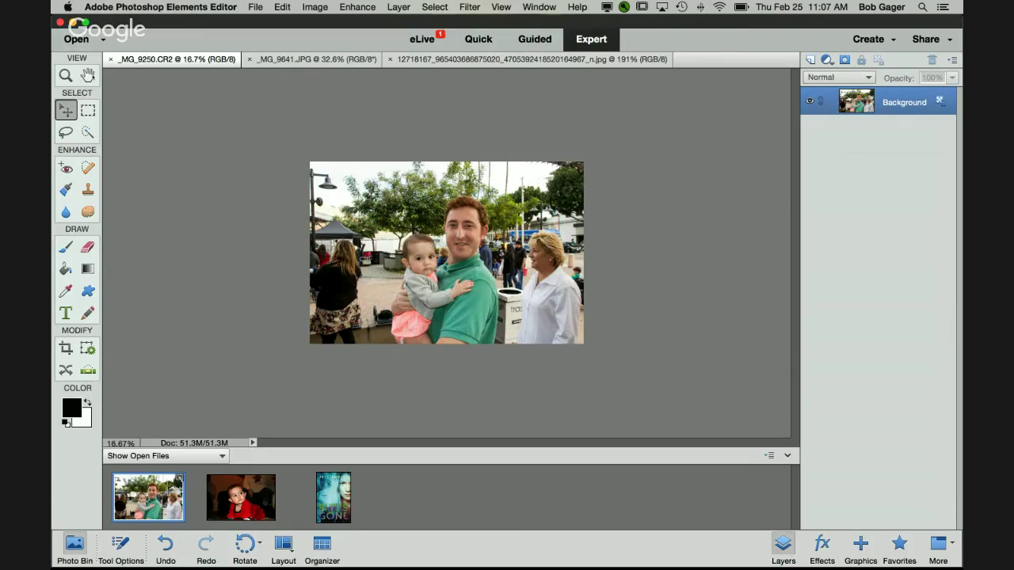
- Convert the Background of _MG_9250.CR2 into a regular layer named Layer 0 with Normal mode and 100% opacity
double_click(87, 74)
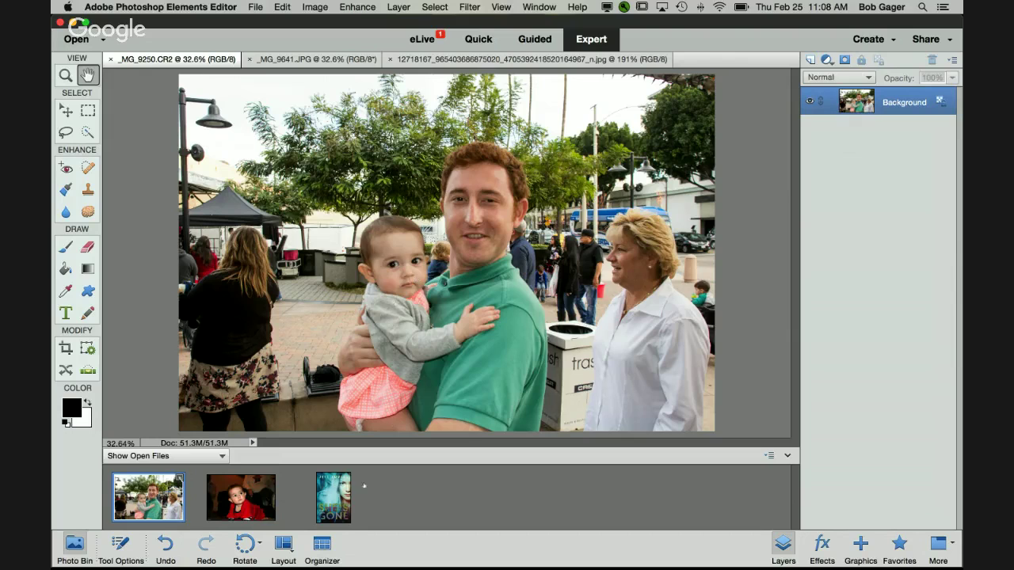
key("ctrl+shift+Tab")
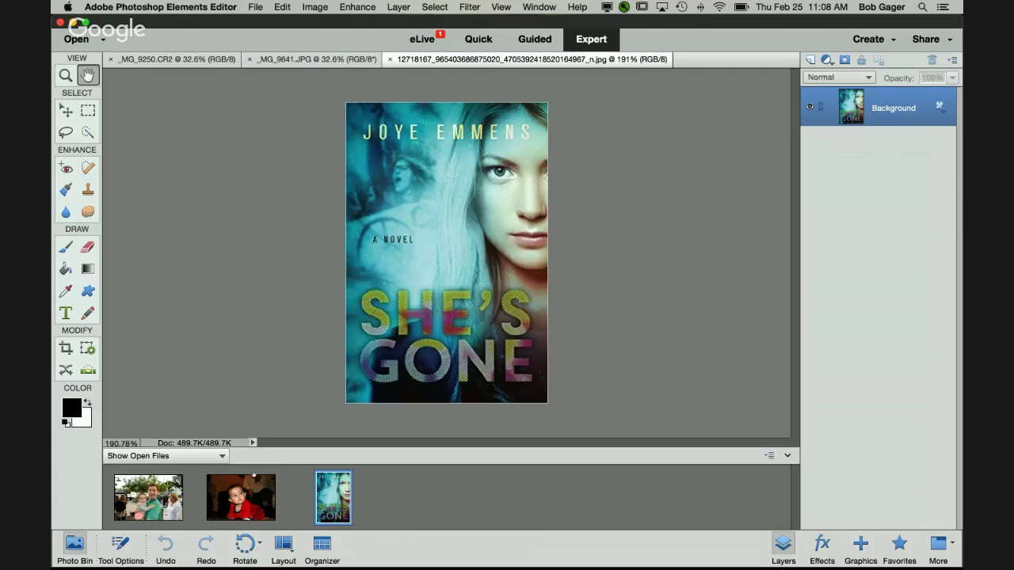
left_click(166, 495)
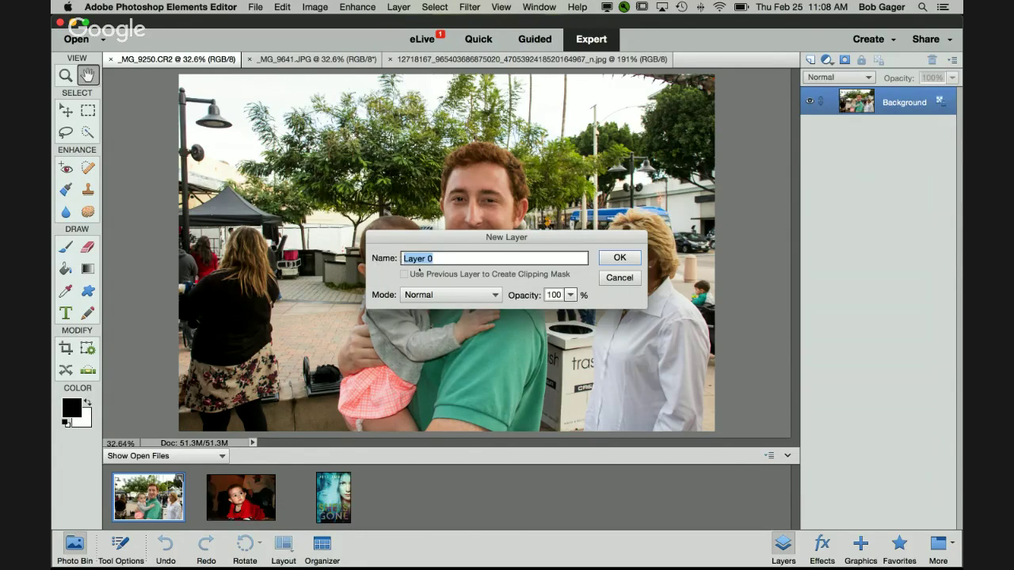
left_click(621, 258)
left_click(620, 258)
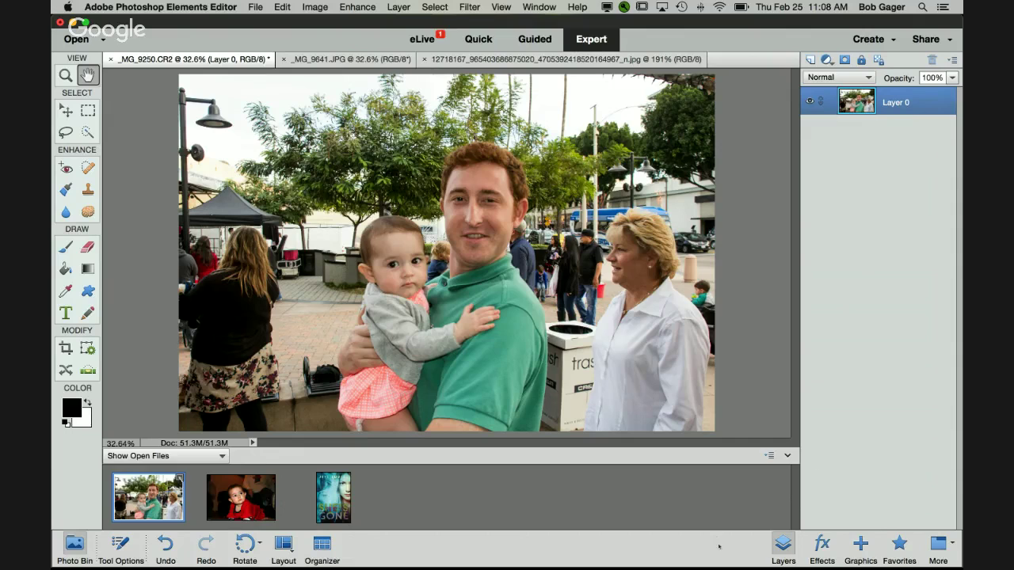
- Hide the list of layers and show it again
left_click(783, 543)
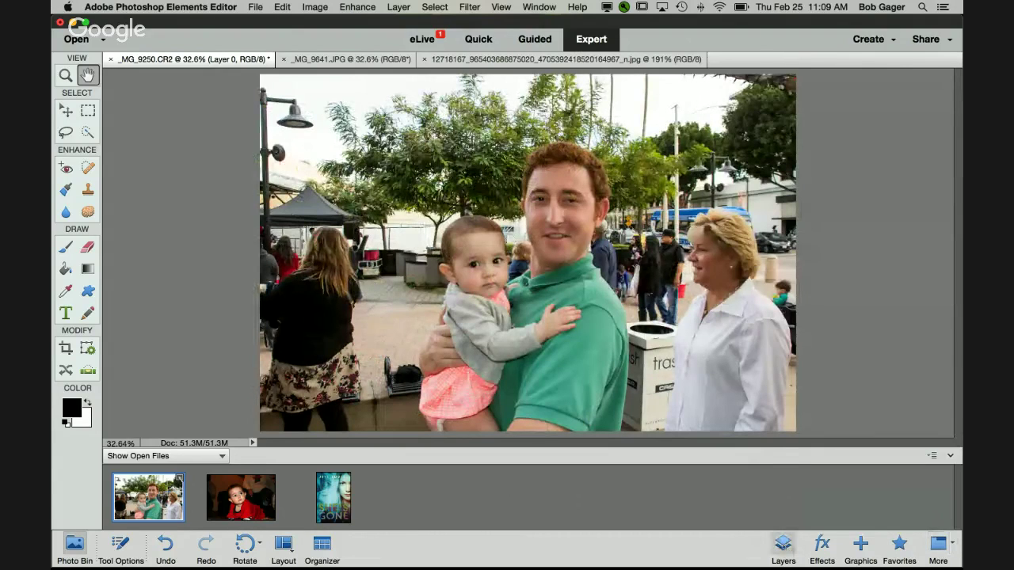
left_click(783, 544)
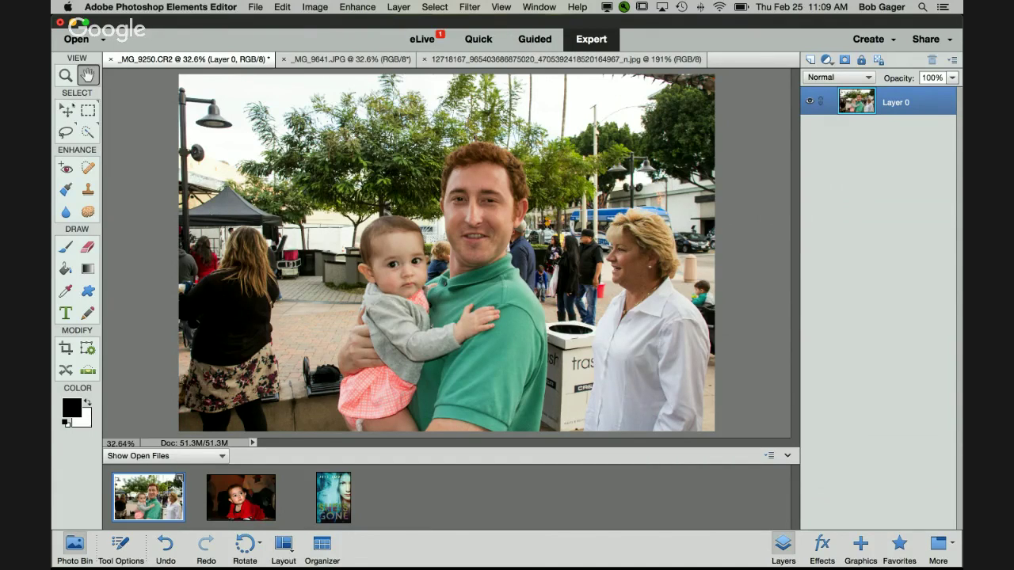
- Move Layer 0 sideways toward the canvas's right edge, leaving roughly the left third of the canvas empty
key("v")
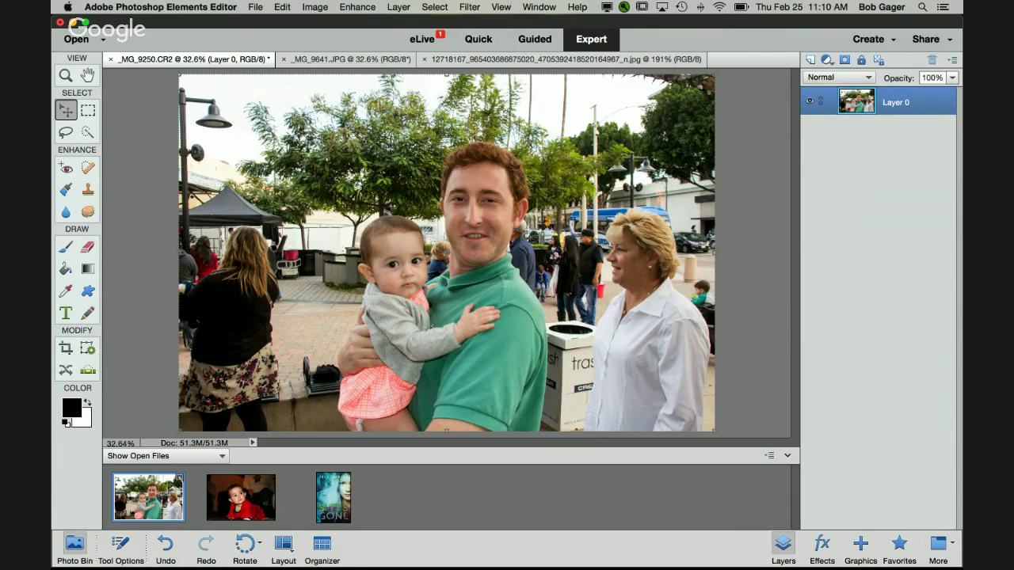
left_click_drag(355, 218, 517, 223)
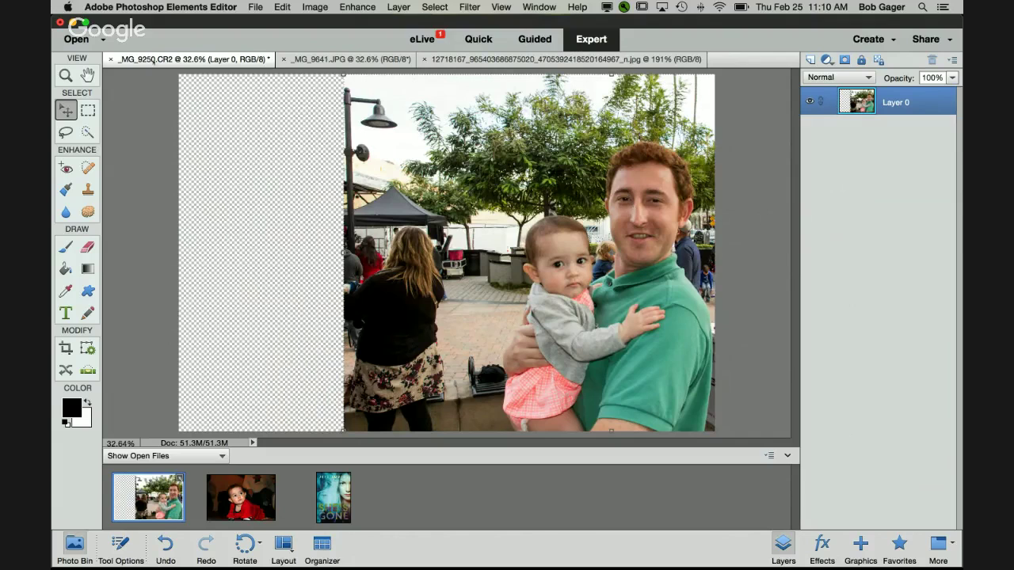
- Enlarge Layer 0 proportionally and reposition it so the man and baby fill the right half of the canvas
key("z")
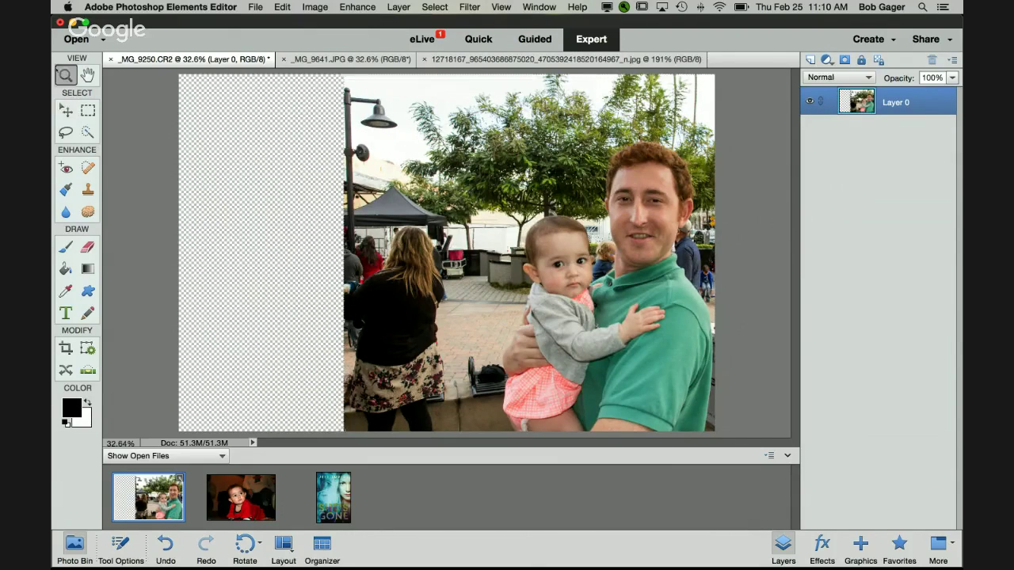
left_click(313, 191, "alt")
left_click(313, 191, "alt")
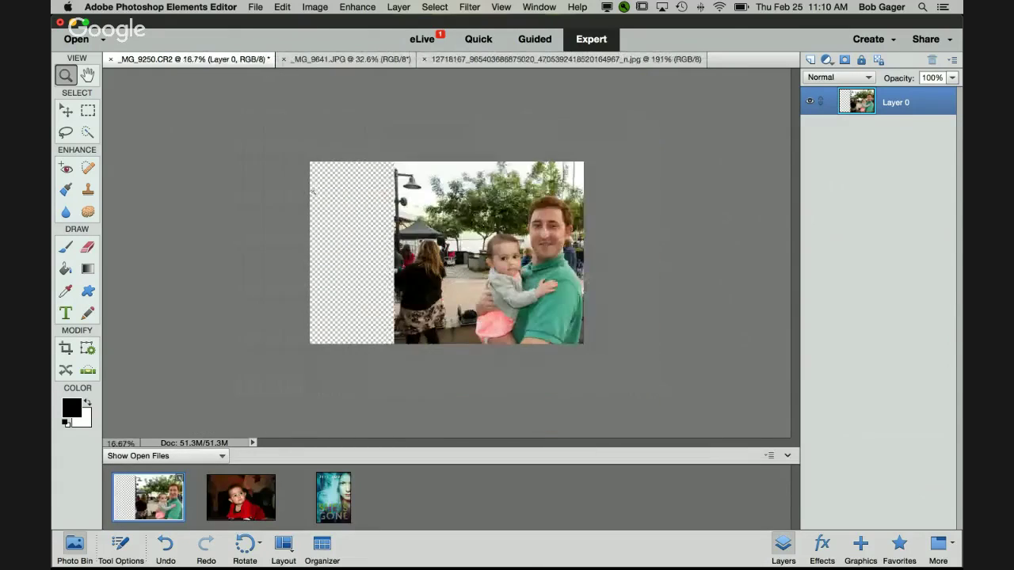
left_click(369, 185)
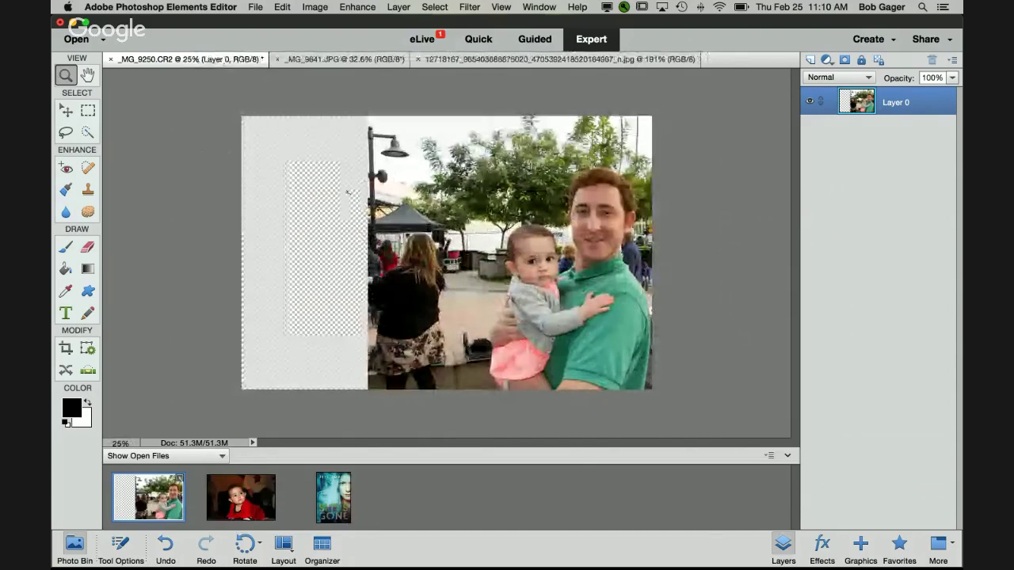
left_click(164, 152, "alt")
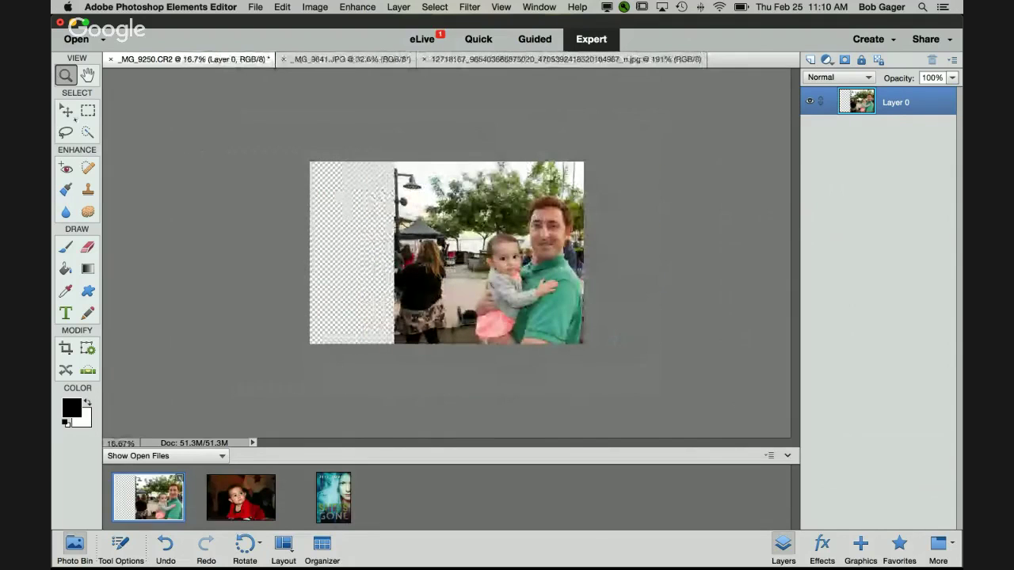
key("v")
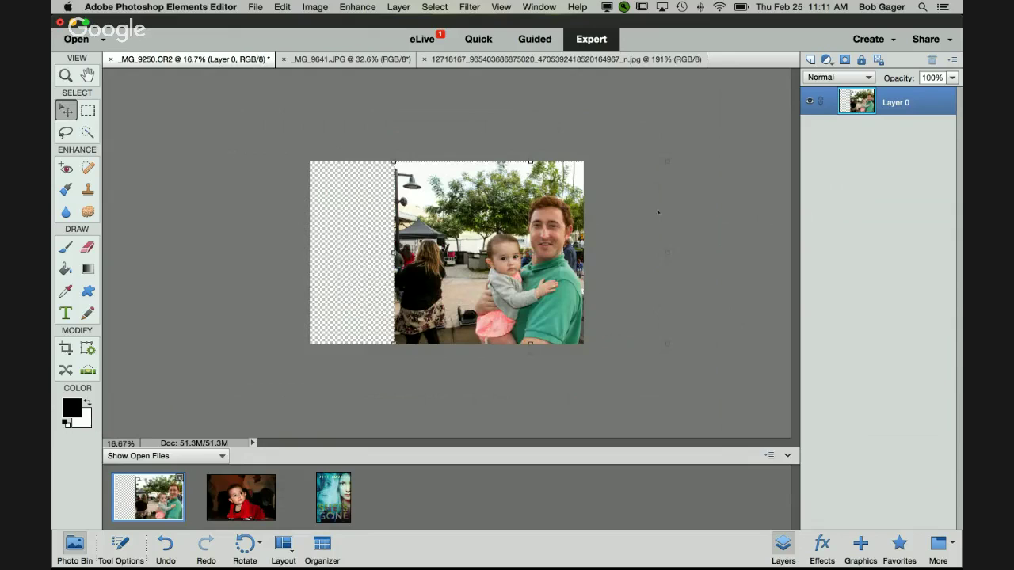
left_click(668, 163)
left_click_drag(668, 162, 694, 129)
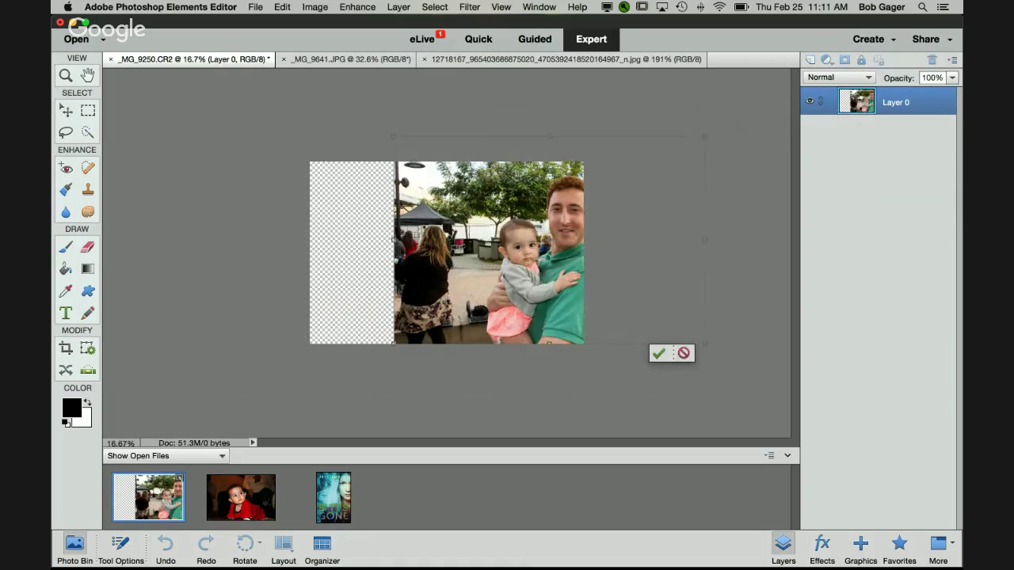
mouse_move(554, 208)
left_mouse_down()
mouse_move(524, 207)
mouse_move(563, 218)
mouse_move(554, 223)
left_mouse_up()
left_click_drag(553, 223, 552, 223)
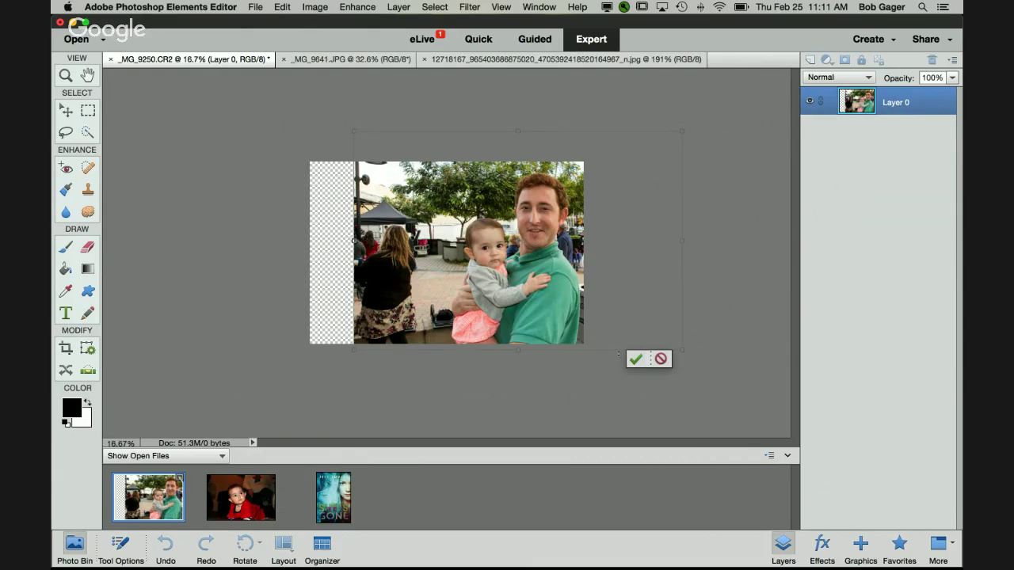
left_click(636, 361)
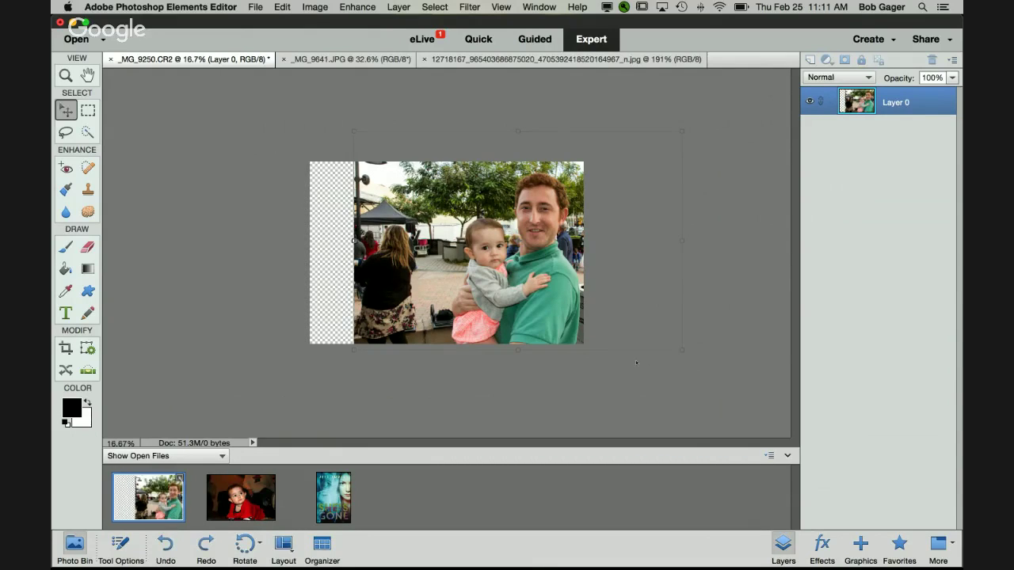
left_click(638, 364)
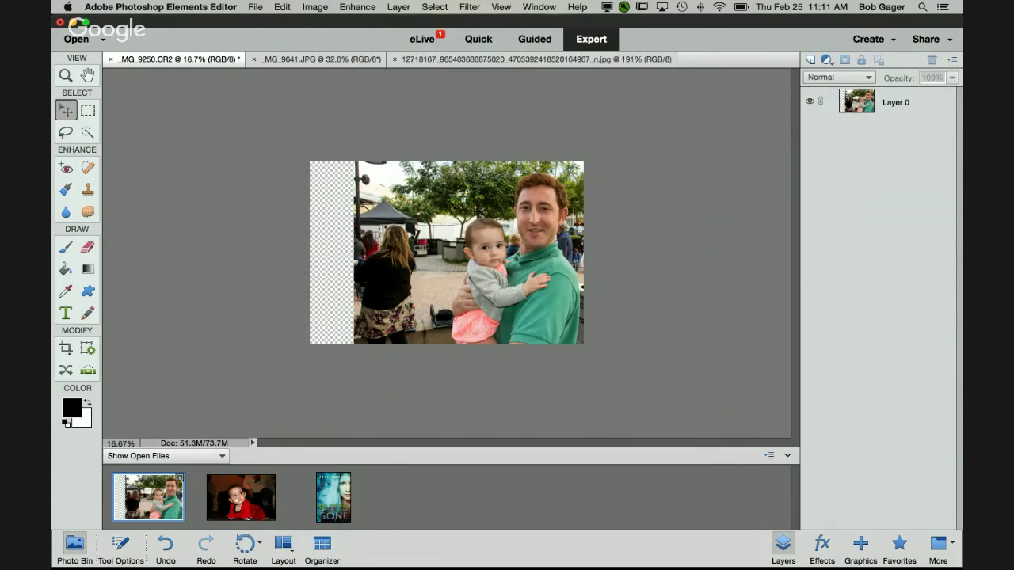
- Bring up _MG_9641.JPG and compare the display of open photos with the Move tool's options
left_click(240, 498)
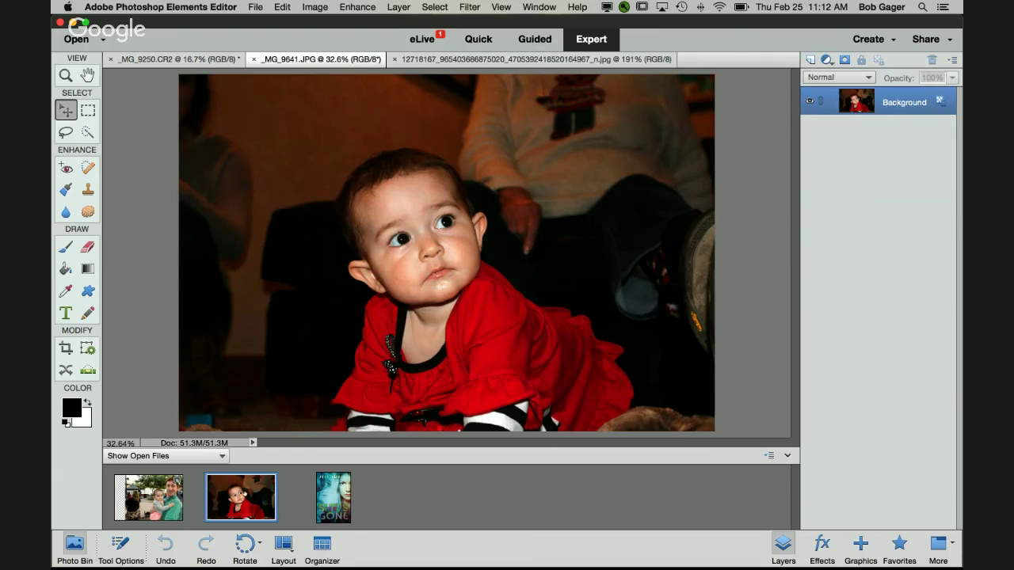
left_click(75, 546)
left_click(75, 546)
left_click(75, 546)
left_click(76, 547)
left_click(120, 545)
left_click(75, 545)
left_click(121, 544)
left_click(75, 546)
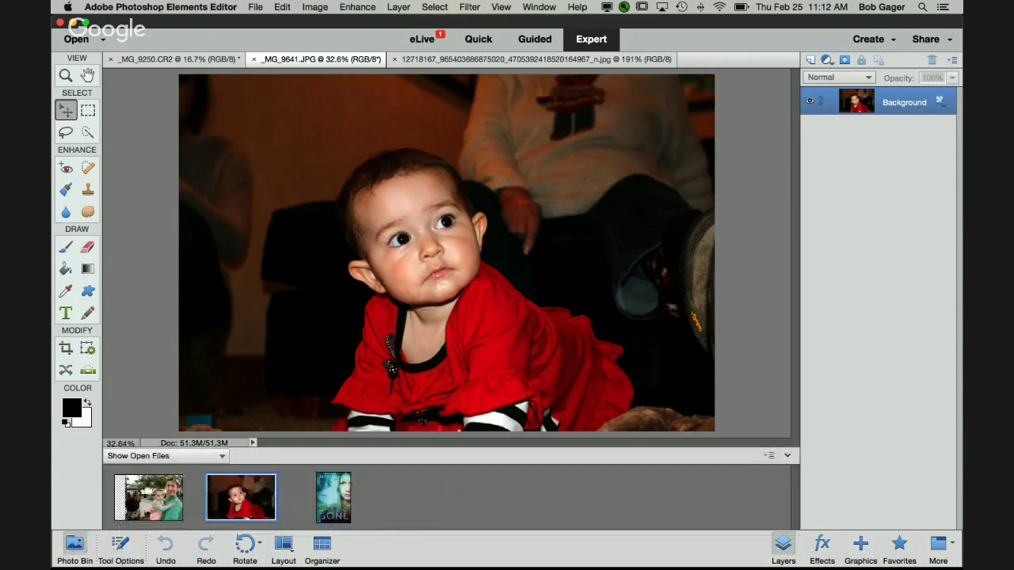
left_click(120, 544)
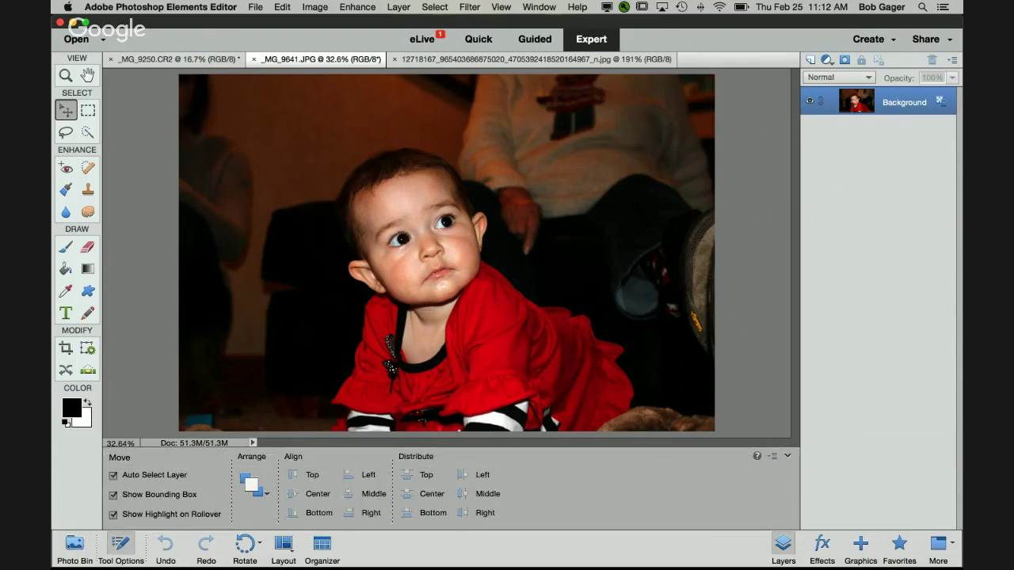
left_click(74, 545)
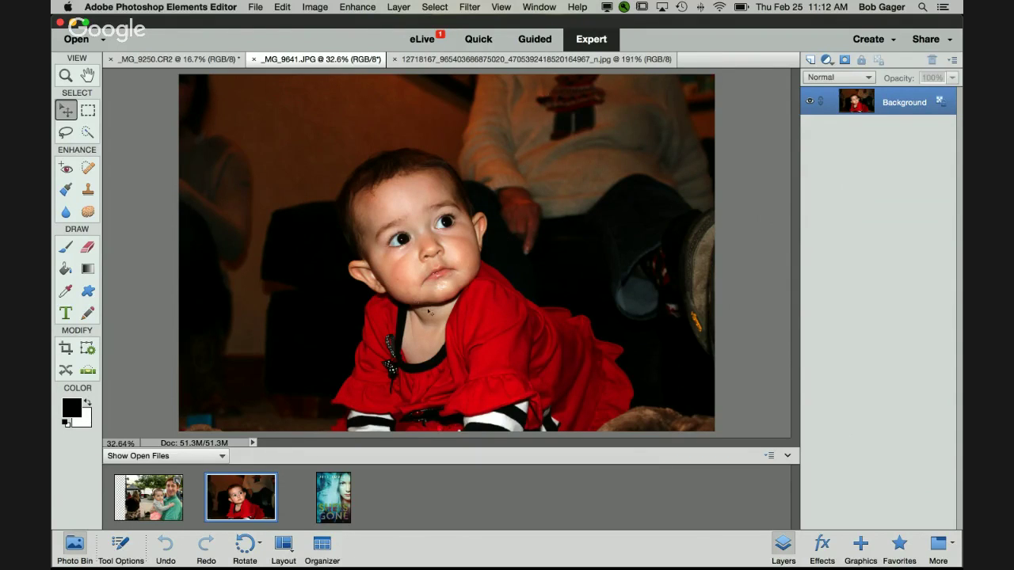
- Add the open photo _MG_9641.JPG to _MG_9250.CR2 as a layer above Layer 0 and keep it as the active layer
left_click(157, 495)
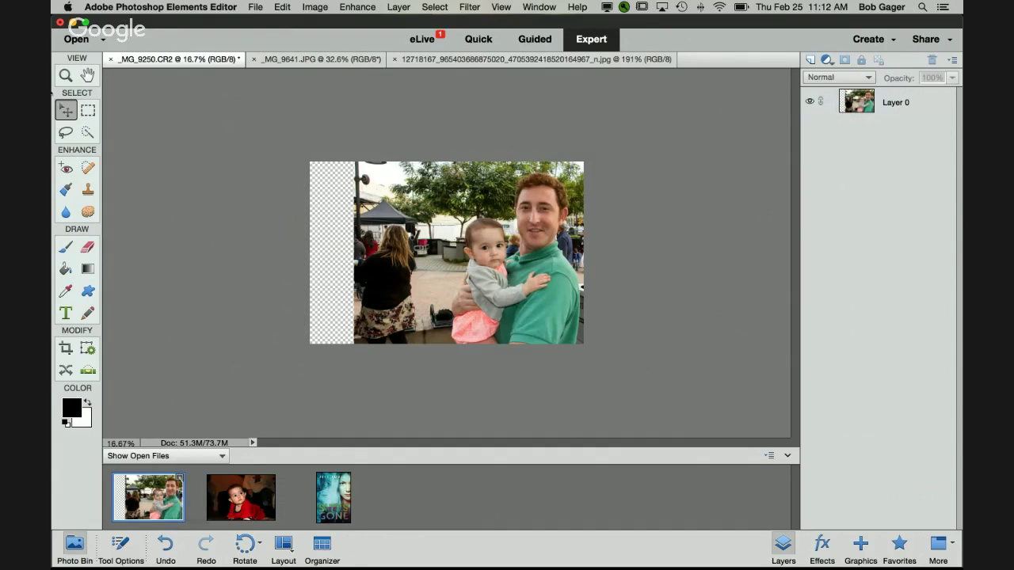
left_click(87, 76)
double_click(87, 75)
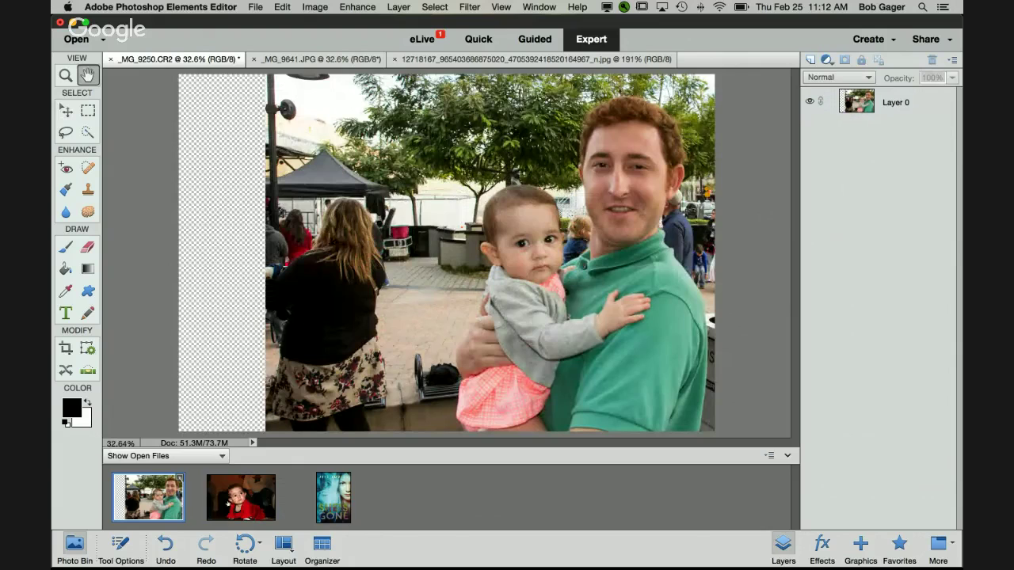
left_click_drag(228, 501, 339, 224)
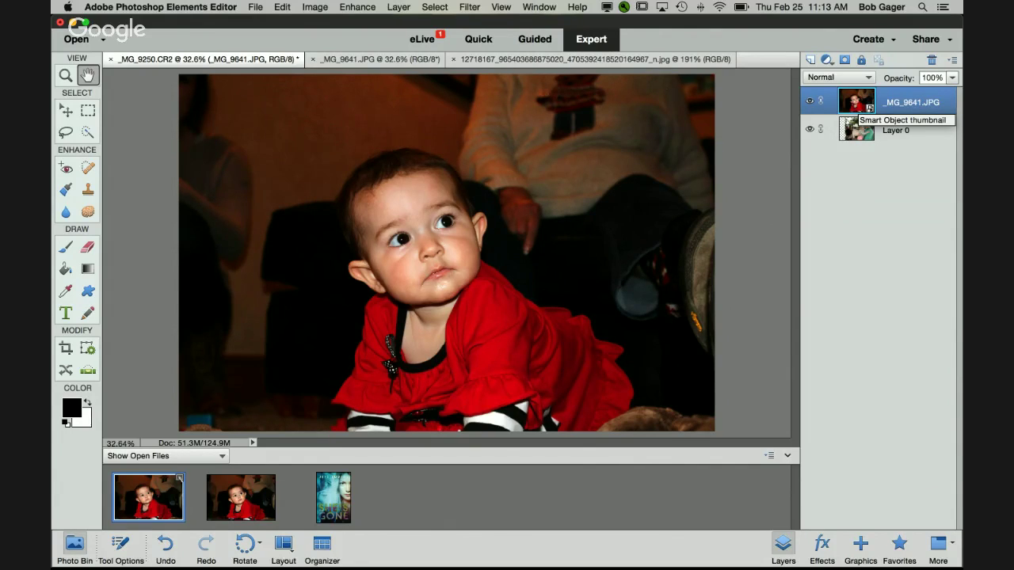
left_click(856, 130)
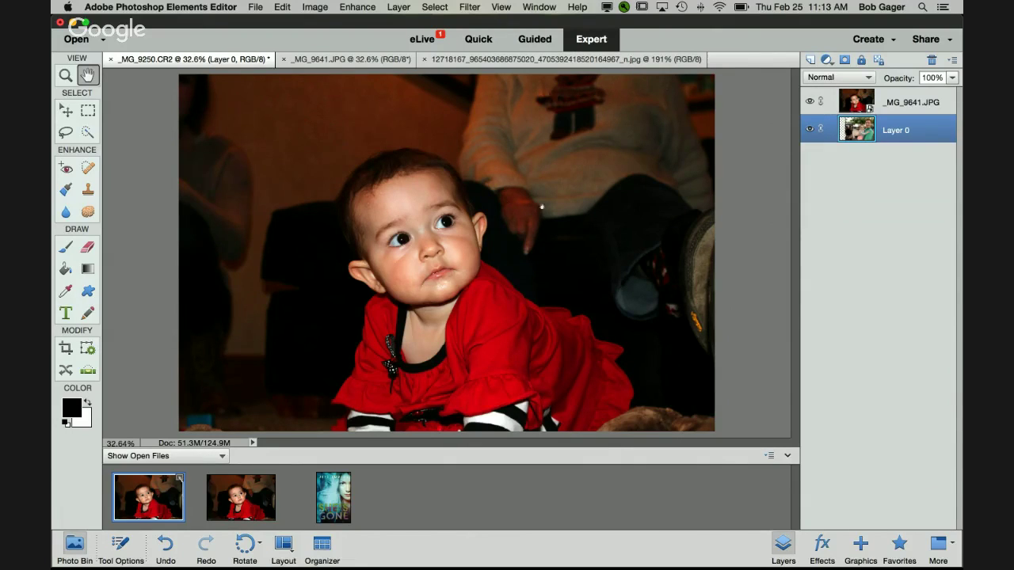
key("alt+bracketright")
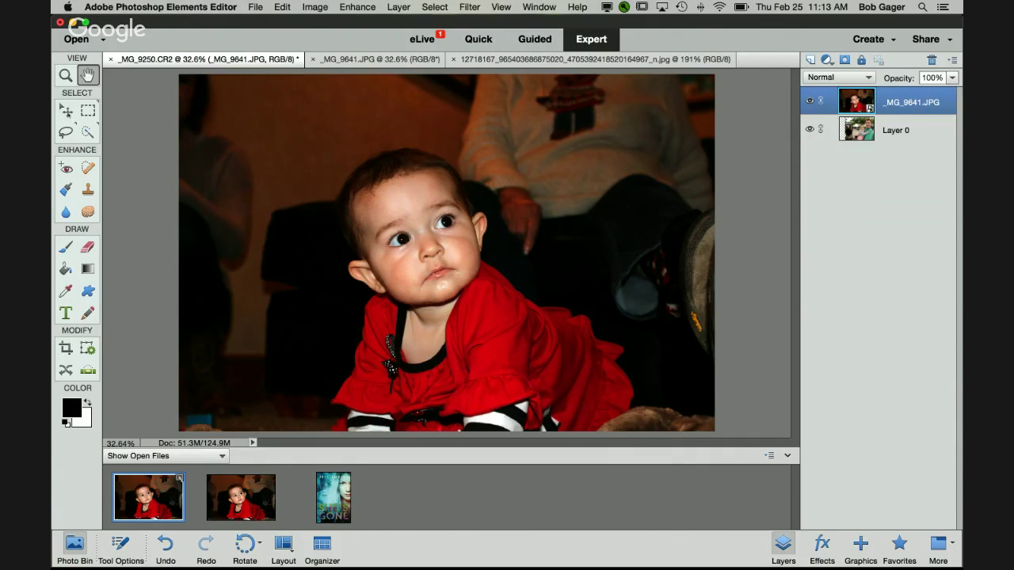
- Shift the _MG_9641.JPG layer toward the canvas's left side and enlarge it proportionally, leaving a narrow strip of Layer 0 uncovered at the right edge
key("v")
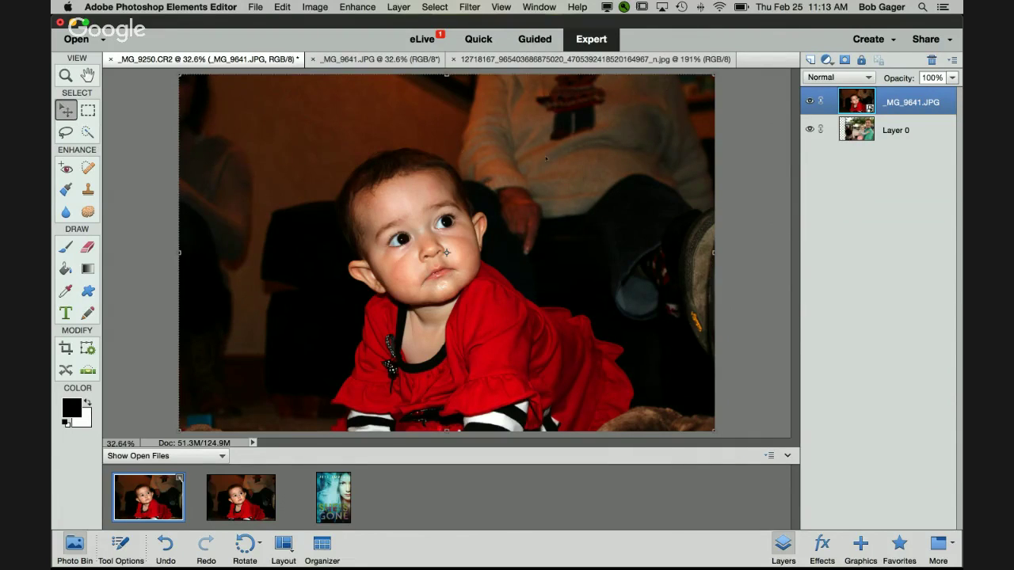
left_click_drag(546, 158, 444, 158)
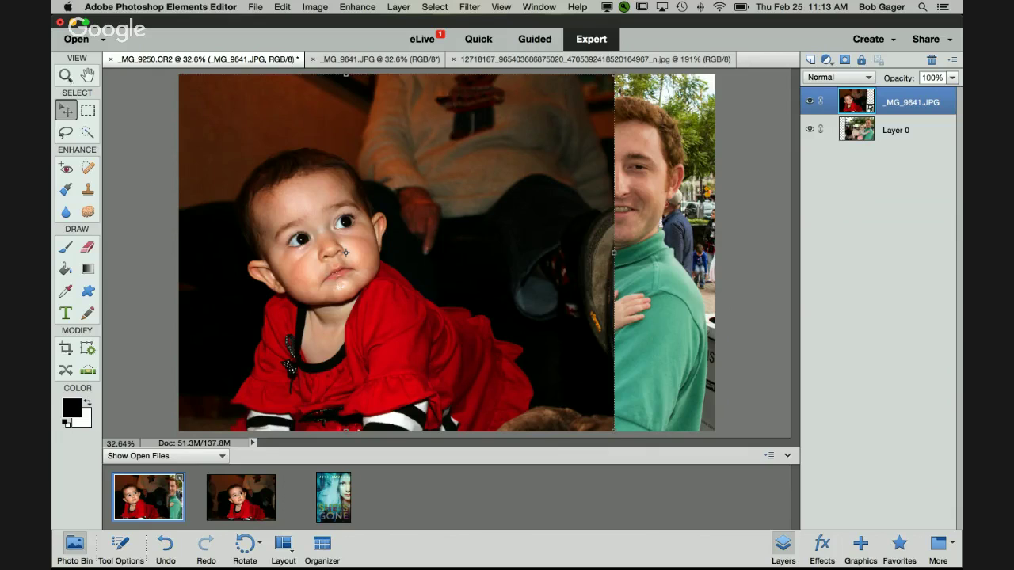
key("z")
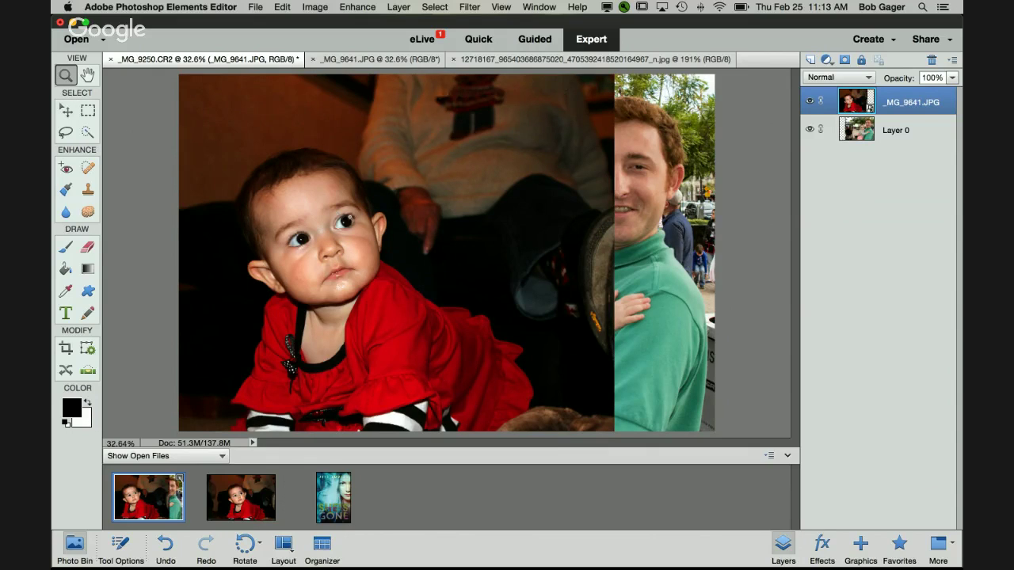
key("super+minus")
key("super+minus")
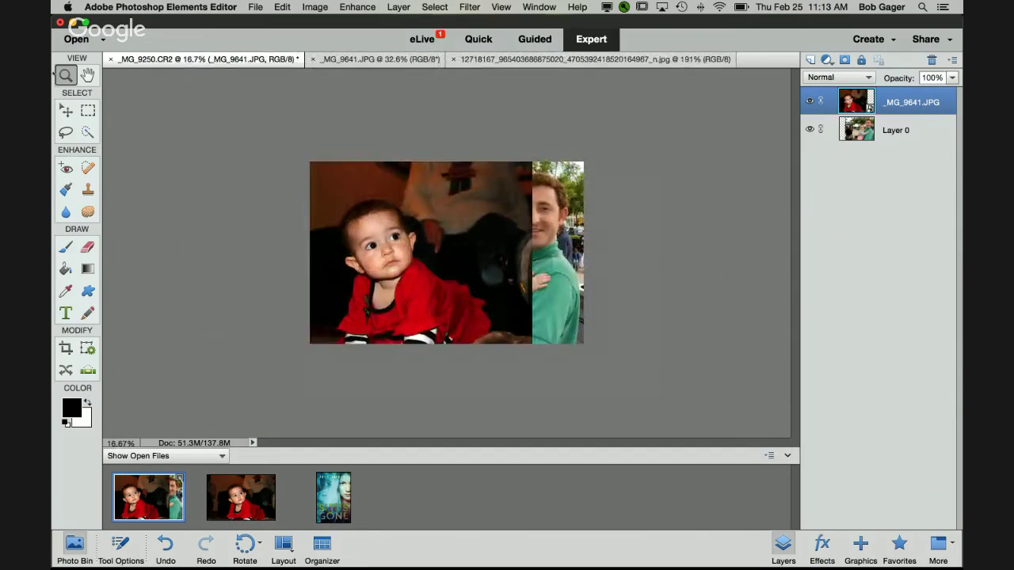
left_click(66, 113)
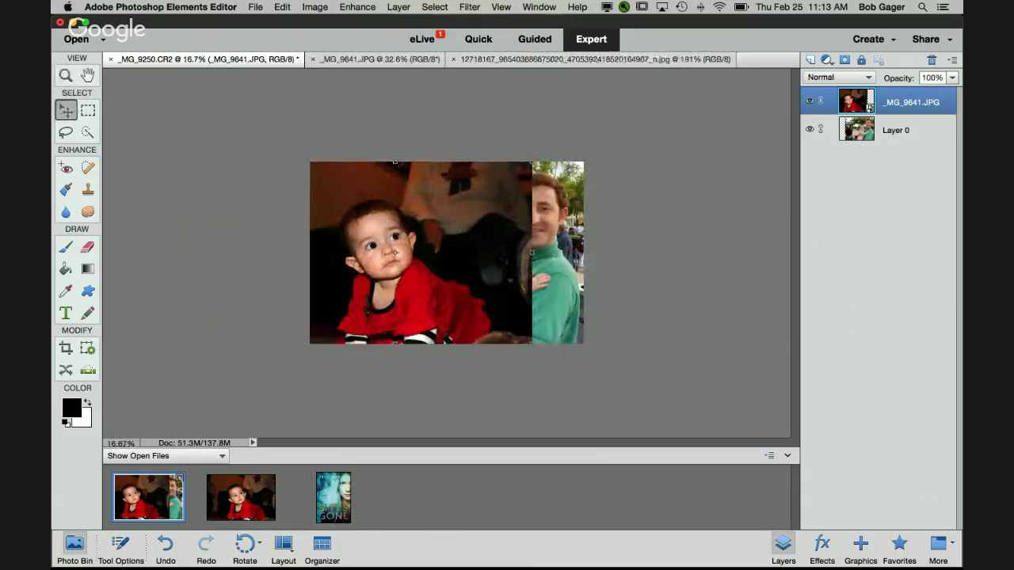
left_click_drag(532, 162, 584, 126)
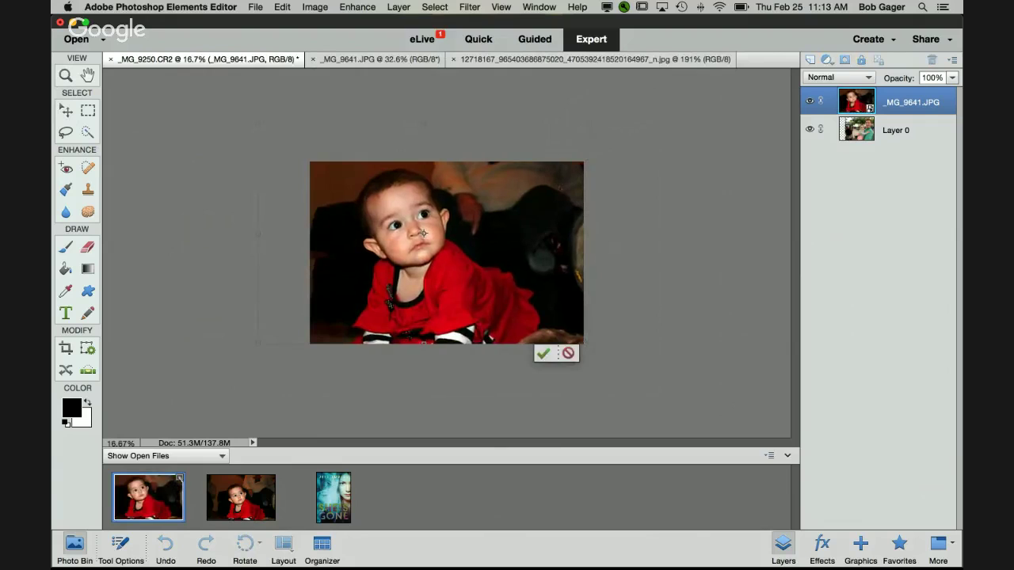
left_click_drag(555, 202, 524, 205)
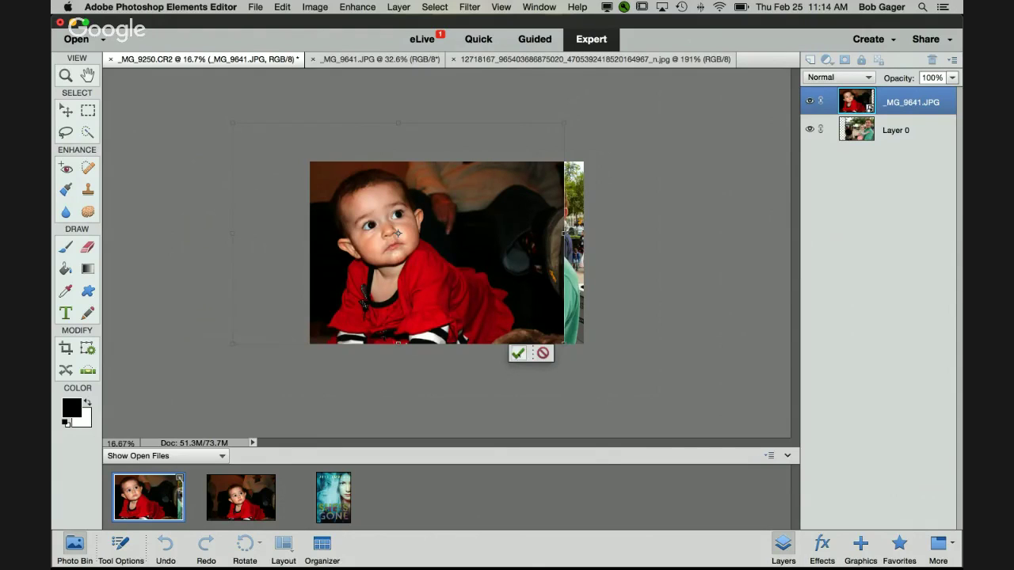
left_click(518, 354)
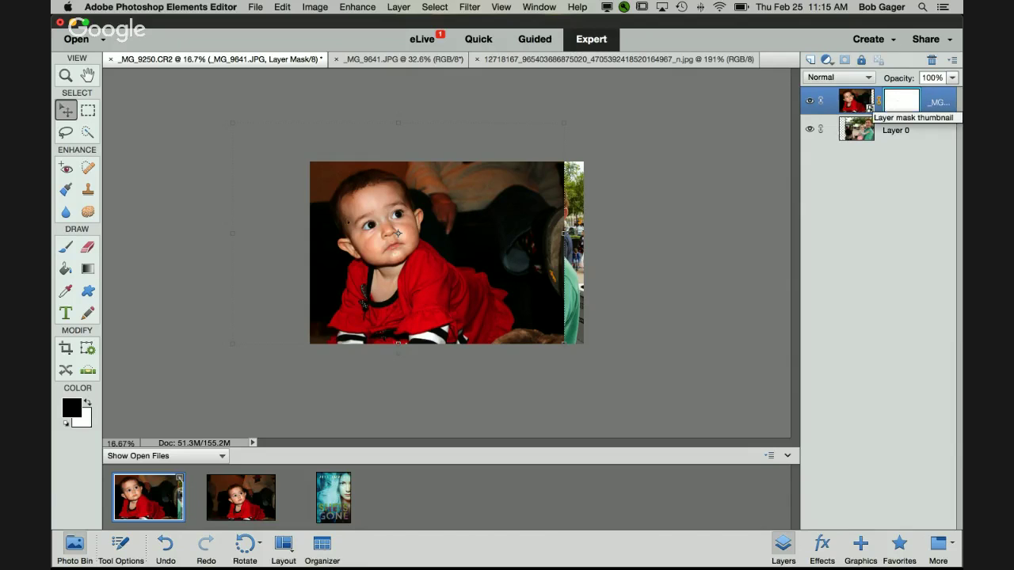
- Take up the Brush tool on the _MG_9641.JPG layer's mask with black as the foreground color
left_click(66, 246)
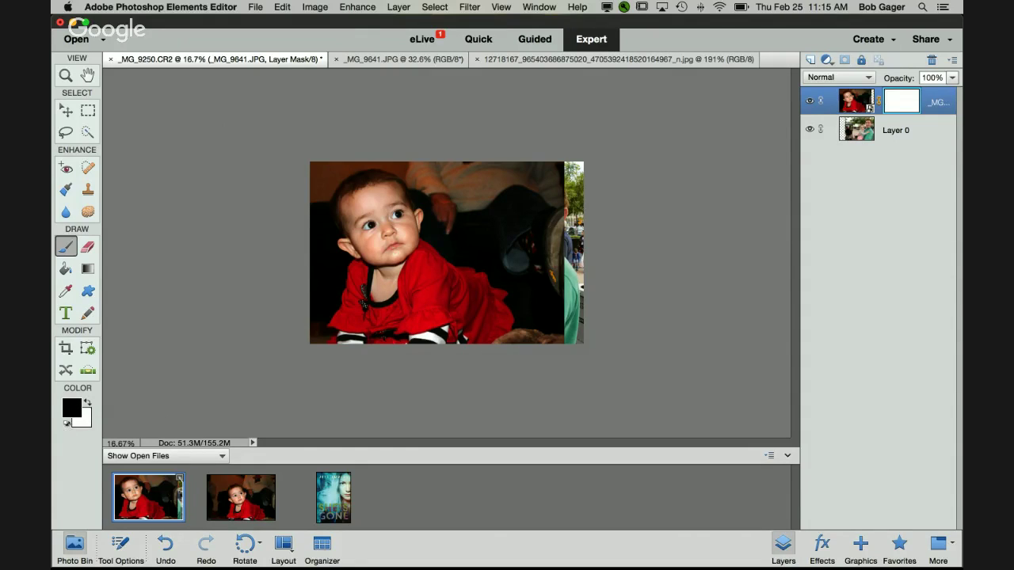
key("x")
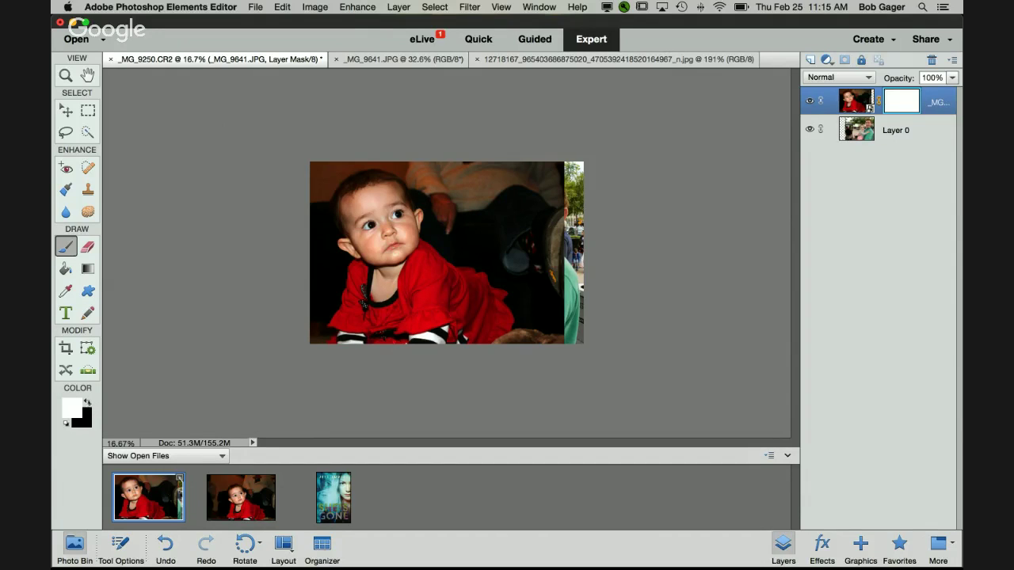
key("x")
key("x")
key("x")
key("x")
key("x")
key("x")
key("x")
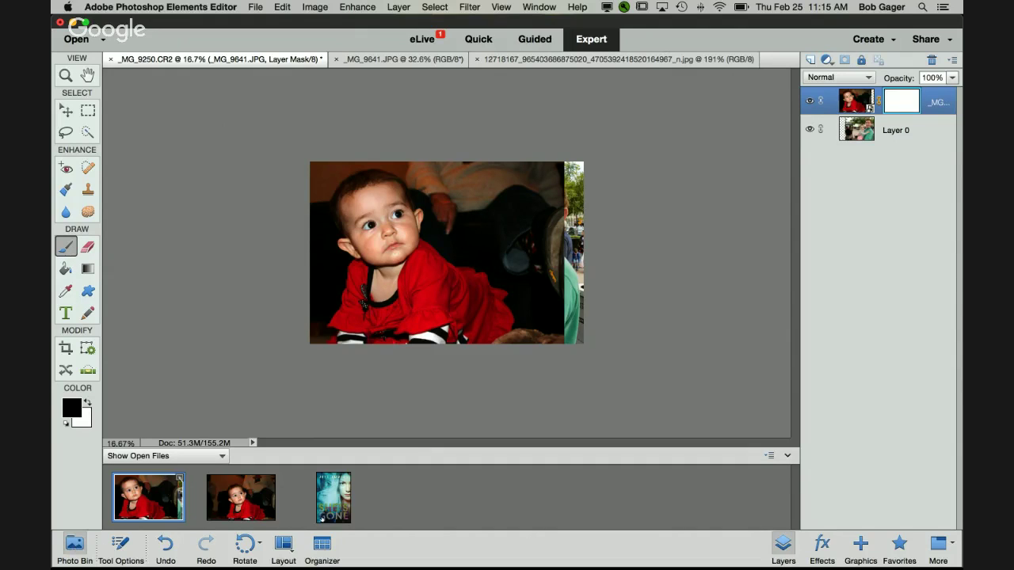
- Choose the soft 100 px default brush, lower its opacity to 75%, and enlarge it to about 1246 px
left_click(119, 544)
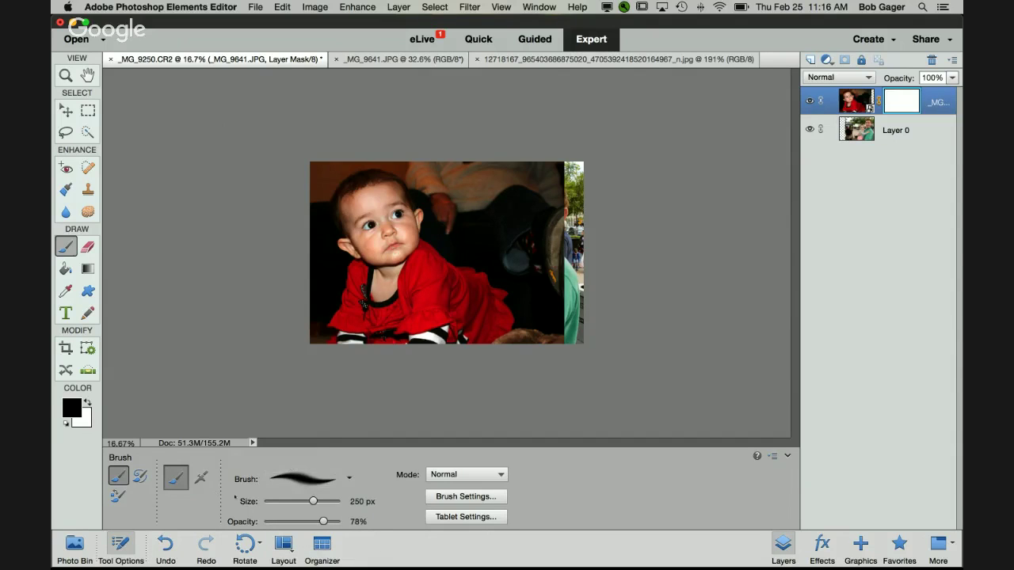
left_click(349, 479)
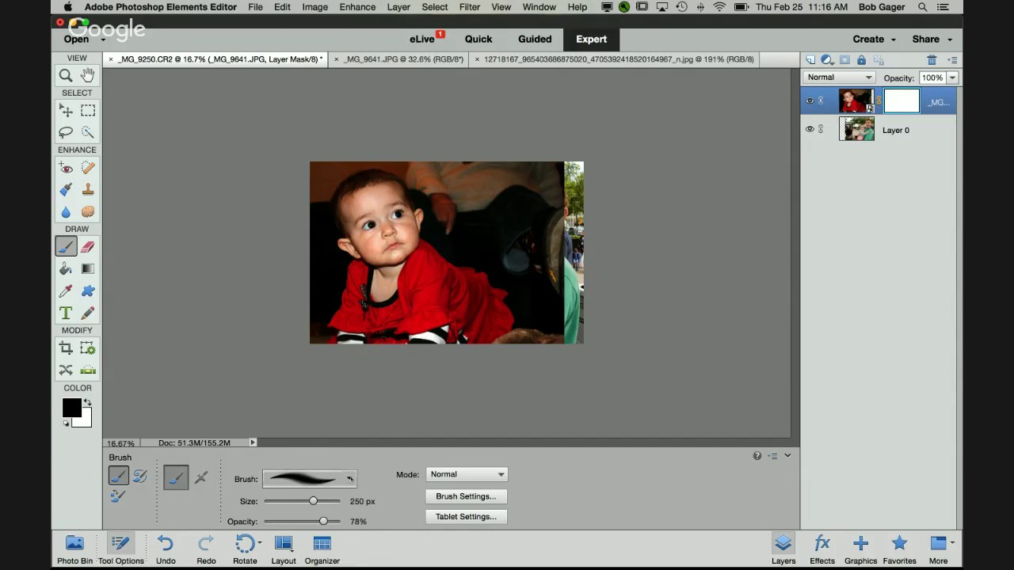
scroll(339, 413, "down", 4)
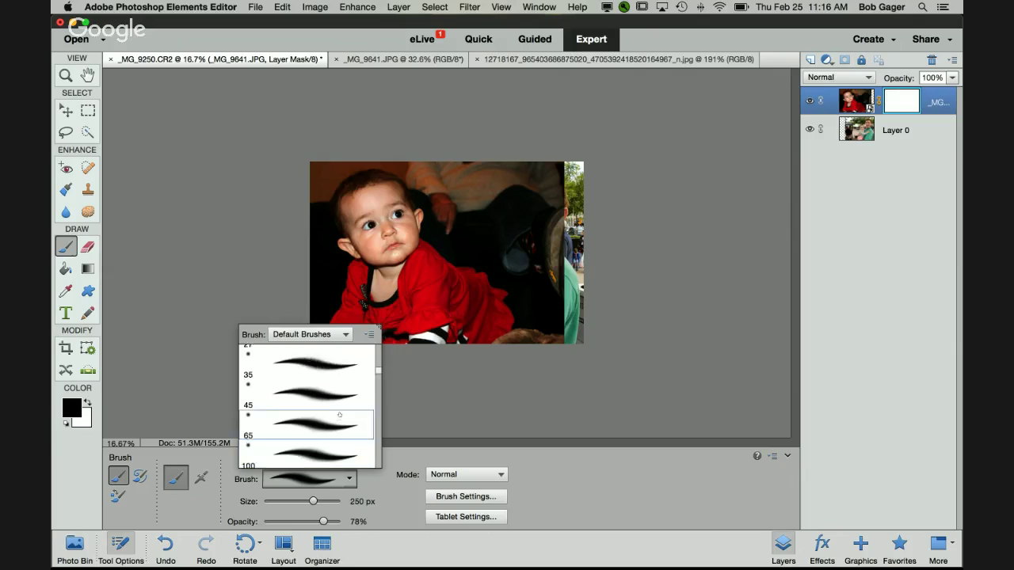
scroll(339, 412, "up", 3)
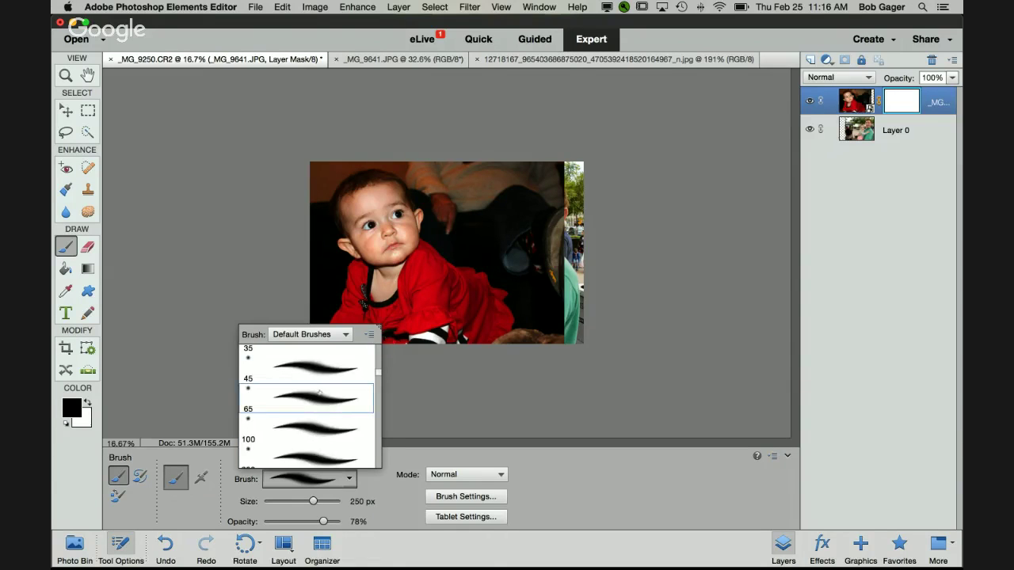
scroll(323, 408, "down", 1)
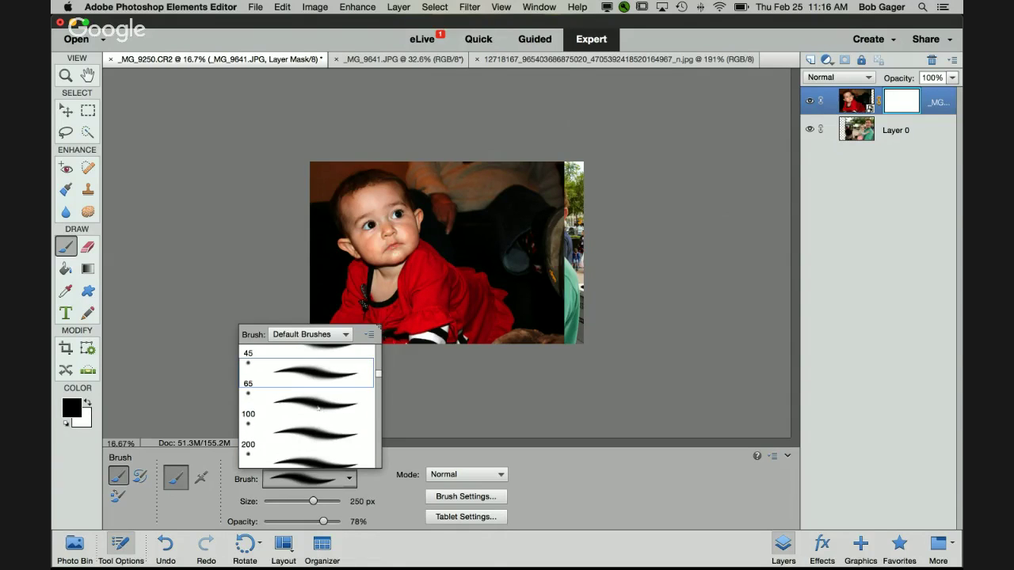
double_click(318, 408)
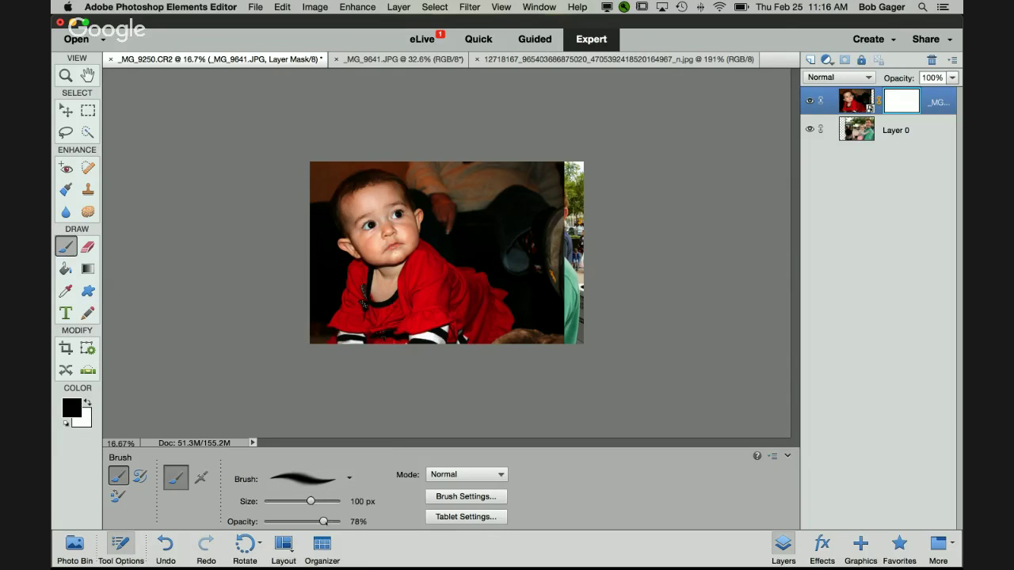
mouse_move(323, 521)
left_mouse_down()
mouse_move(333, 521)
mouse_move(285, 522)
mouse_move(367, 522)
mouse_move(295, 521)
mouse_move(322, 522)
left_mouse_up()
left_click_drag(311, 501, 326, 502)
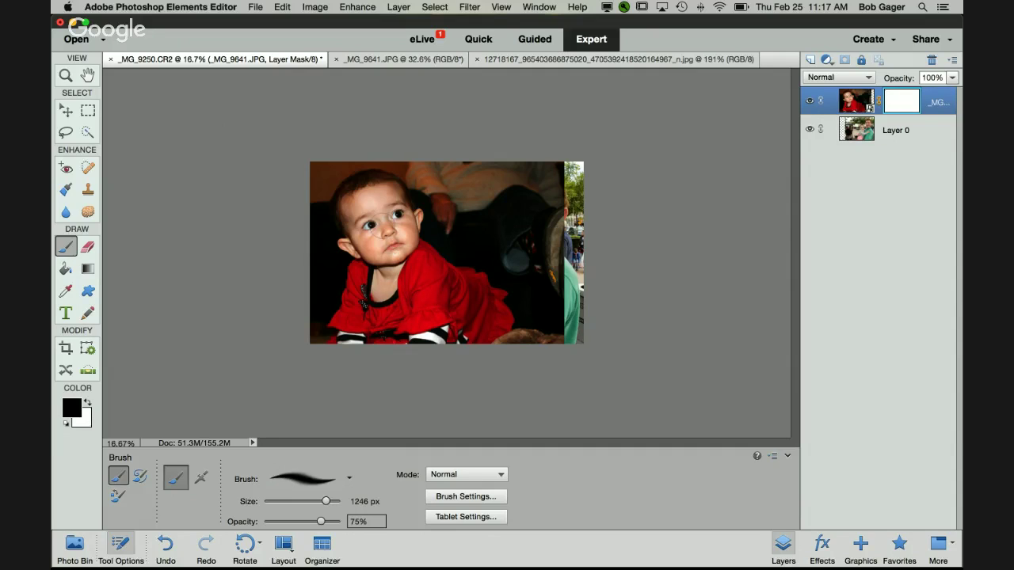
- Resize the brush to 1300 px and paint black on the mask over the right side to reveal the man in green
key("bracketleft")
key("bracketleft")
key("bracketleft")
key("bracketleft")
key("bracketleft")
key("bracketleft")
key("bracketleft")
key("bracketleft")
key("bracketleft")
key("bracketleft")
key("bracketleft")
key("bracketleft")
key("bracketleft")
key("bracketleft")
key("bracketleft")
key("bracketleft")
key("bracketleft")
key("bracketleft")
key("bracketleft")
key("bracketright")
key("bracketright")
key("bracketright")
key("bracketright")
key("bracketright")
key("bracketright")
key("bracketright")
key("bracketright")
key("bracketright")
key("bracketright")
key("bracketright")
key("bracketright")
key("bracketright")
key("bracketright")
key("bracketright")
key("bracketright")
key("bracketright")
key("bracketright")
key("bracketleft")
key("bracketleft")
key("bracketleft")
key("bracketright")
key("bracketright")
mouse_move(550, 186)
left_mouse_down()
mouse_move(529, 176)
mouse_move(527, 207)
mouse_move(518, 189)
mouse_move(550, 257)
mouse_move(546, 273)
mouse_move(538, 207)
mouse_move(554, 254)
mouse_move(554, 337)
left_mouse_up()
mouse_move(515, 259)
left_mouse_down()
mouse_move(475, 170)
mouse_move(427, 170)
mouse_move(531, 285)
left_mouse_up()
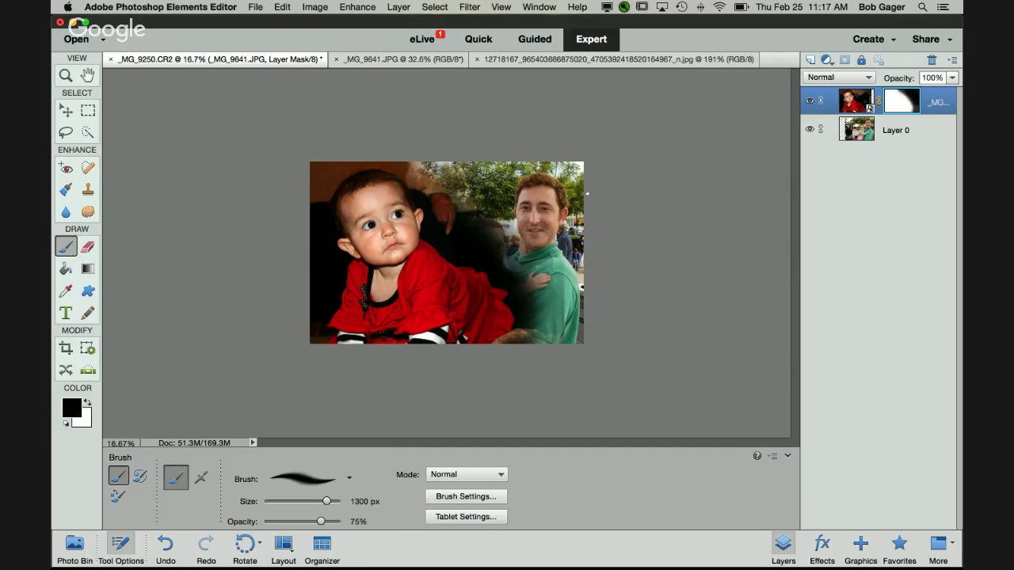
- Paint black on the mask across the middle to reveal the small baby, the trees and the background beside the large baby
mouse_move(495, 141)
left_mouse_down()
mouse_move(407, 145)
mouse_move(505, 201)
mouse_move(543, 293)
mouse_move(515, 285)
mouse_move(456, 234)
left_mouse_up()
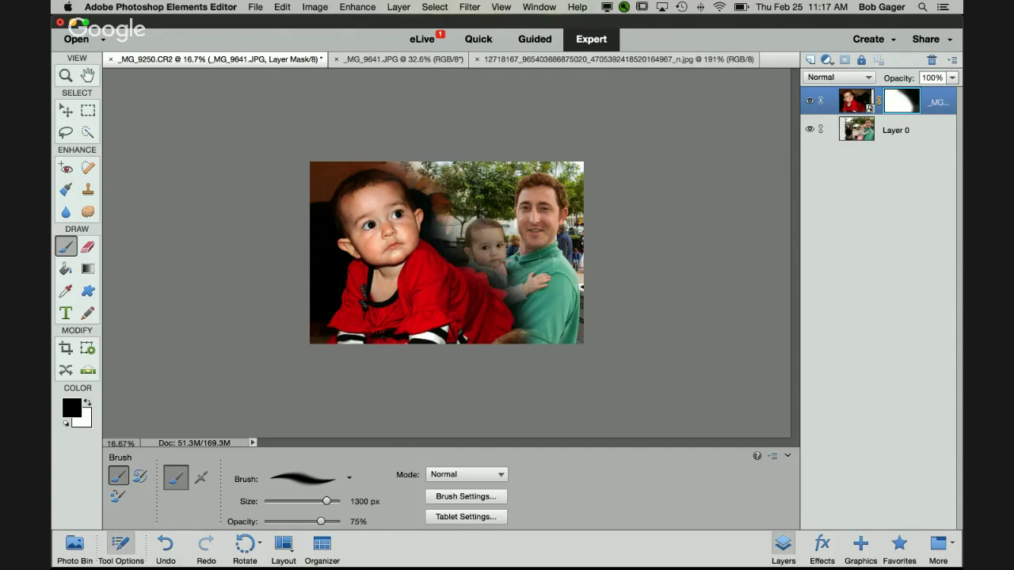
mouse_move(499, 273)
left_mouse_down()
mouse_move(507, 333)
mouse_move(479, 293)
mouse_move(466, 325)
mouse_move(459, 277)
mouse_move(492, 301)
mouse_move(546, 309)
mouse_move(519, 289)
mouse_move(491, 238)
mouse_move(495, 295)
left_mouse_up()
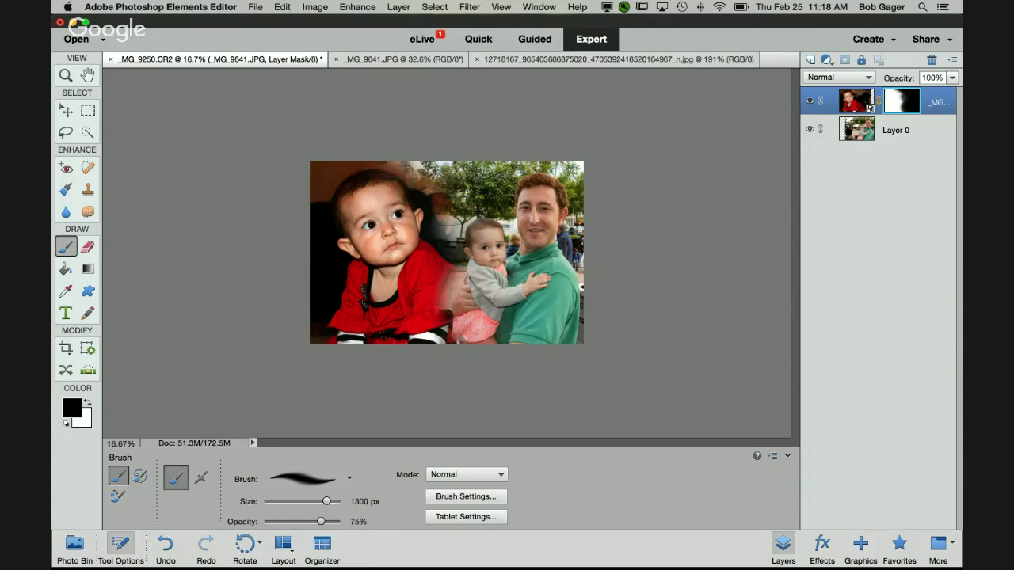
mouse_move(463, 230)
left_mouse_down()
mouse_move(458, 285)
mouse_move(451, 228)
left_mouse_up()
left_click_drag(438, 182, 448, 203)
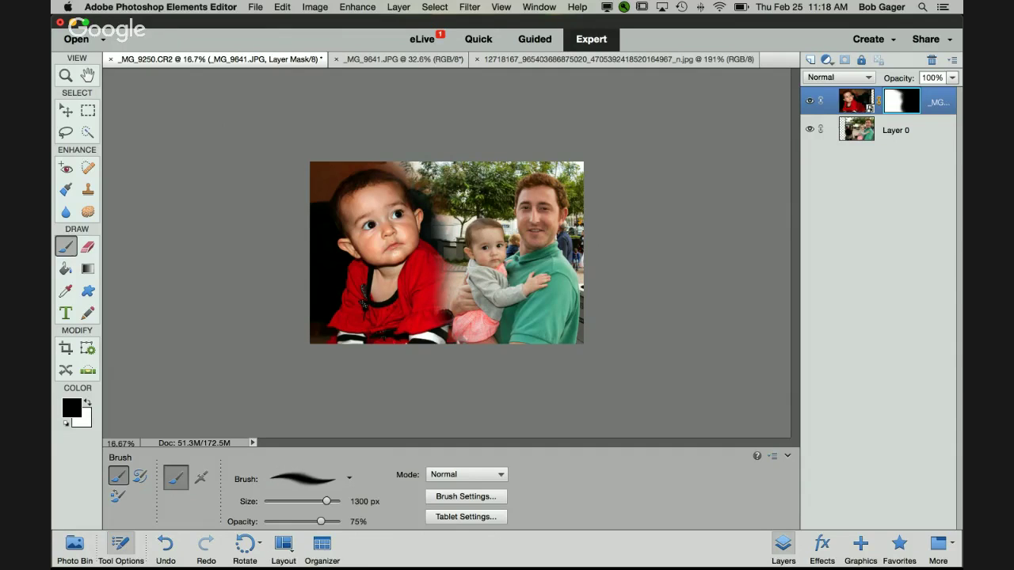
left_click(404, 136)
mouse_move(443, 277)
left_mouse_down()
mouse_move(450, 332)
mouse_move(473, 333)
left_mouse_up()
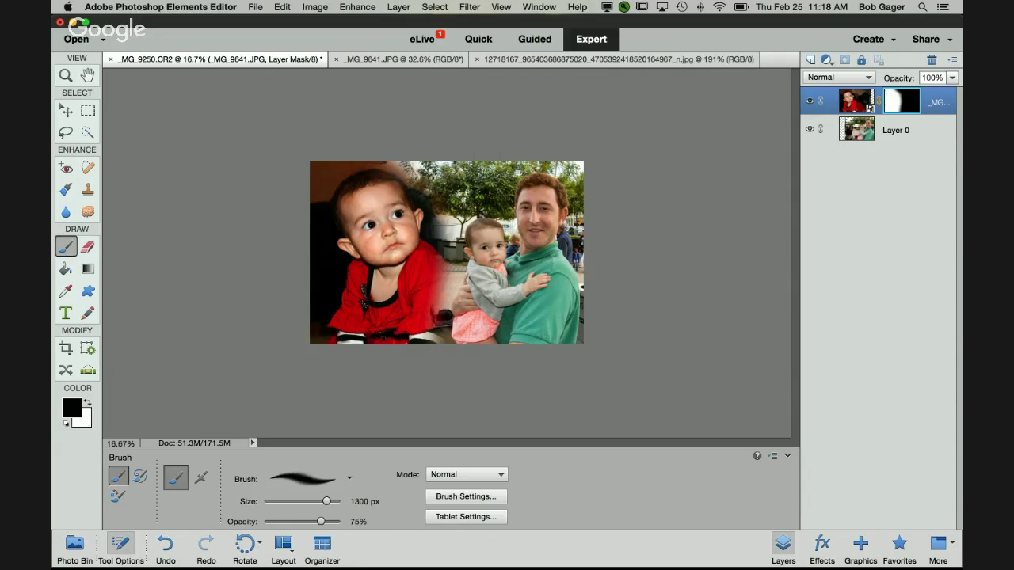
- Mask out part of the large baby's face with black, and paint it back with white across to the small baby
mouse_move(432, 237)
left_mouse_down()
mouse_move(384, 238)
mouse_move(420, 265)
mouse_move(416, 230)
left_mouse_up()
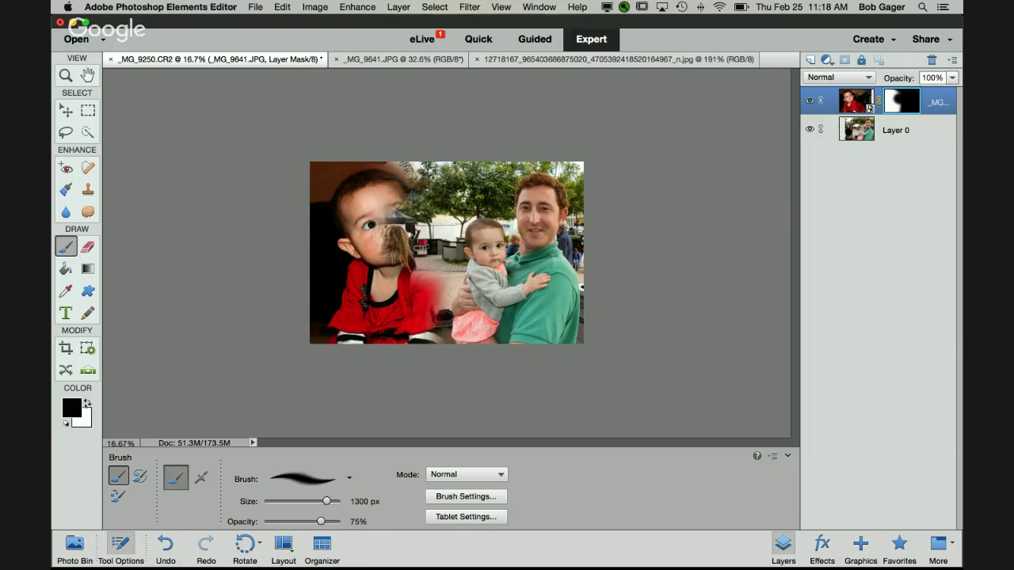
left_click(87, 403)
key("x")
key("x")
key("x")
key("x")
key("x")
key("x")
key("x")
key("x")
key("x")
key("x")
key("x")
key("x")
key("x")
key("x")
mouse_move(384, 225)
left_mouse_down()
mouse_move(391, 239)
mouse_move(402, 234)
mouse_move(408, 201)
mouse_move(433, 277)
mouse_move(433, 228)
mouse_move(527, 218)
mouse_move(475, 253)
left_mouse_up()
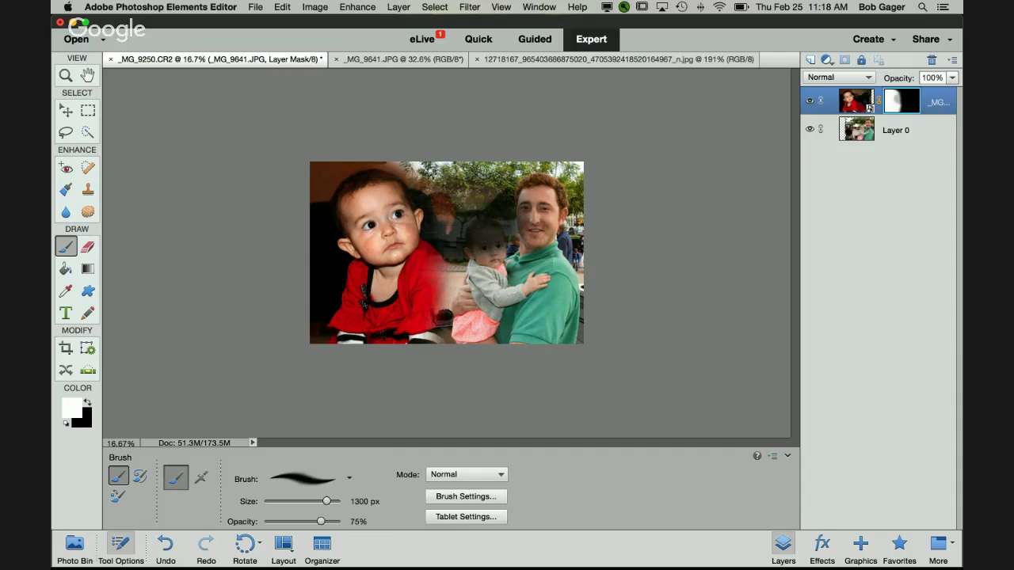
- Paint black on the mask to clear the dark area around the small baby, and white to restore the red dress's edge
key("x")
mouse_move(432, 220)
left_mouse_down()
mouse_move(475, 237)
mouse_move(515, 230)
mouse_move(523, 210)
mouse_move(491, 198)
mouse_move(451, 238)
left_mouse_up()
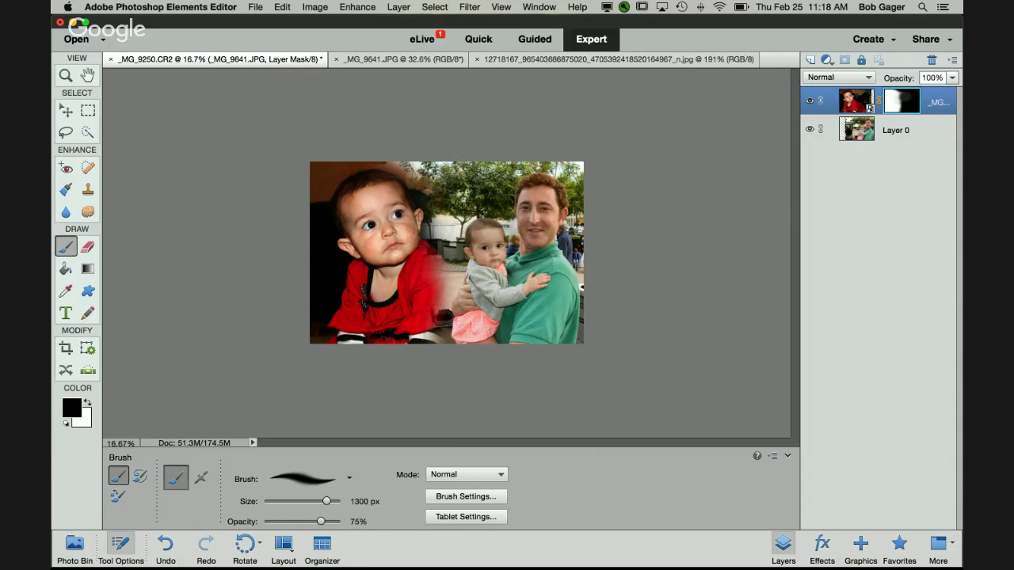
key("x")
left_click_drag(448, 309, 434, 225)
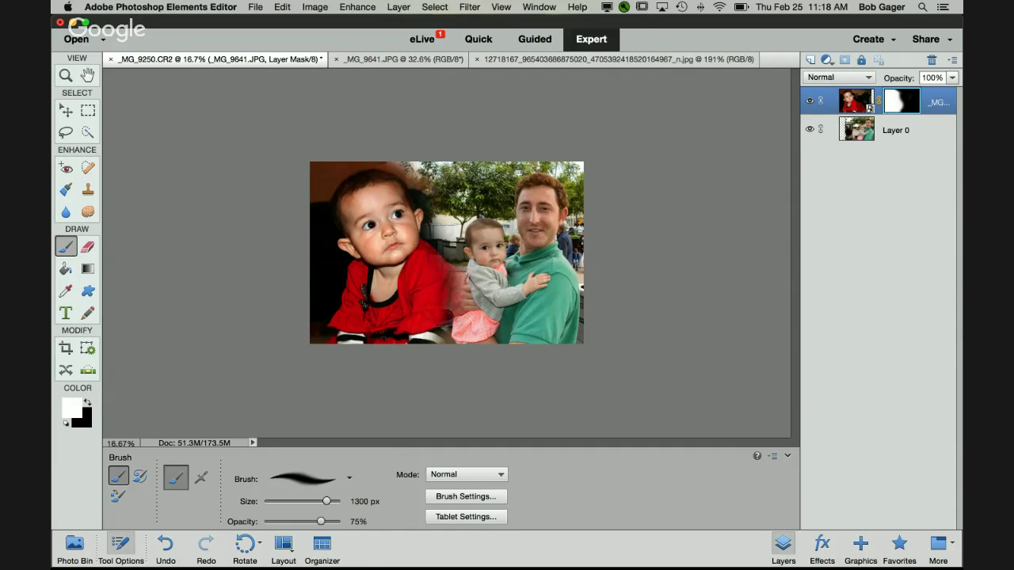
- Reduce the brush to 400 px and paint black on the mask along the blend edge from the dress to above the large baby's head
key("bracketleft")
key("bracketleft")
key("bracketleft")
key("bracketleft")
key("bracketleft")
key("bracketleft")
key("bracketleft")
key("bracketleft")
key("bracketleft")
key("bracketleft")
key("bracketleft")
key("bracketleft")
key("bracketleft")
key("bracketright")
key("bracketright")
key("x")
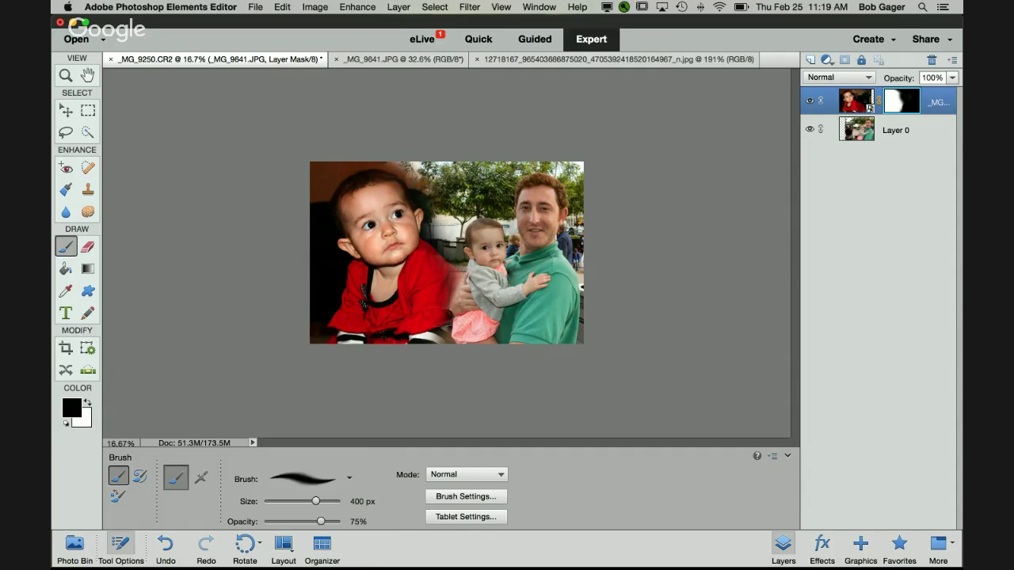
mouse_move(466, 282)
left_mouse_down()
mouse_move(431, 204)
mouse_move(400, 167)
mouse_move(378, 164)
left_mouse_up()
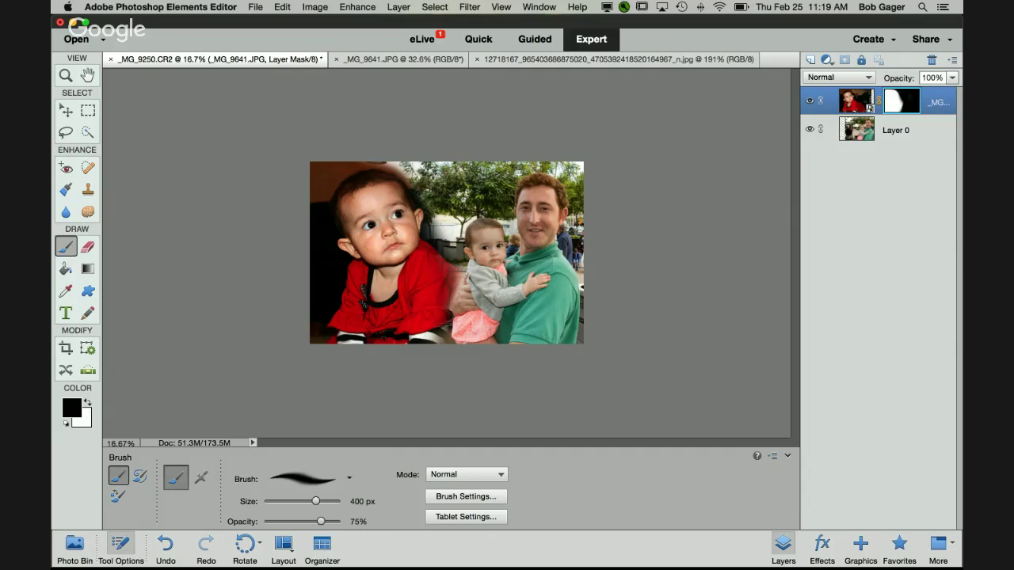
- Move the masked _MG_9641.JPG layer down slightly, scale it proportionally to 105.93%, and reposition it on the canvas's left side
key("v")
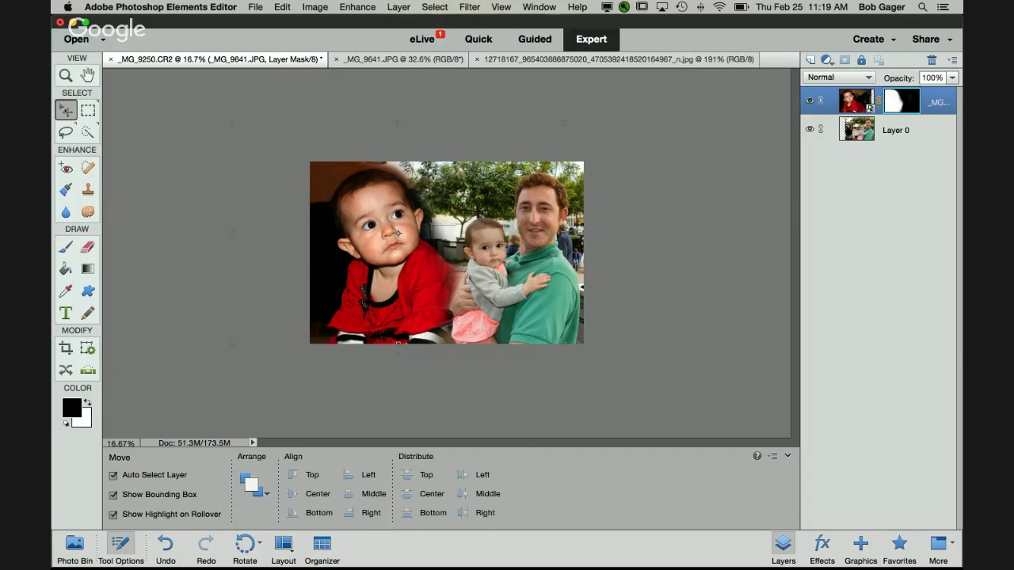
left_click_drag(382, 220, 399, 252)
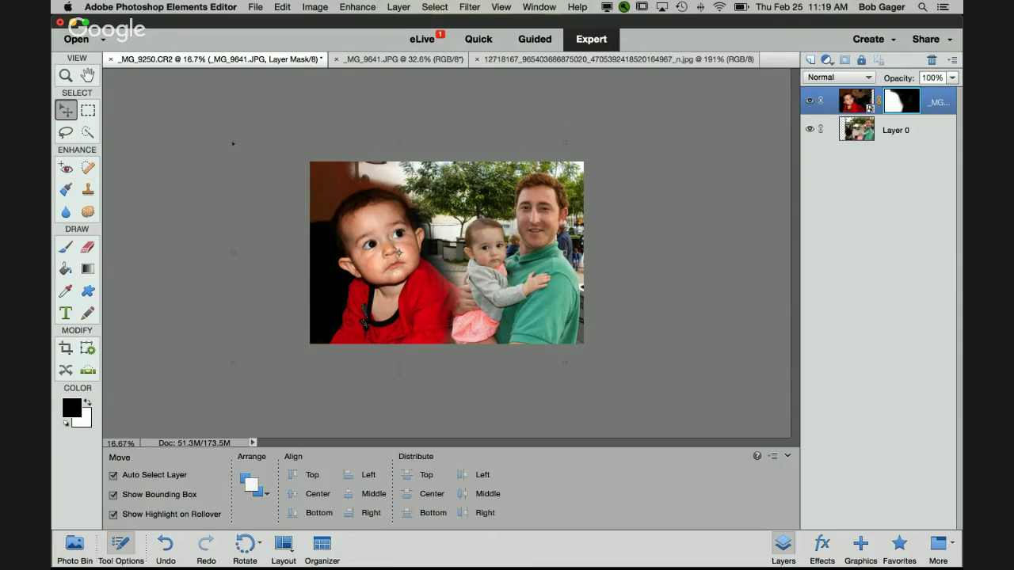
left_click_drag(232, 143, 213, 130)
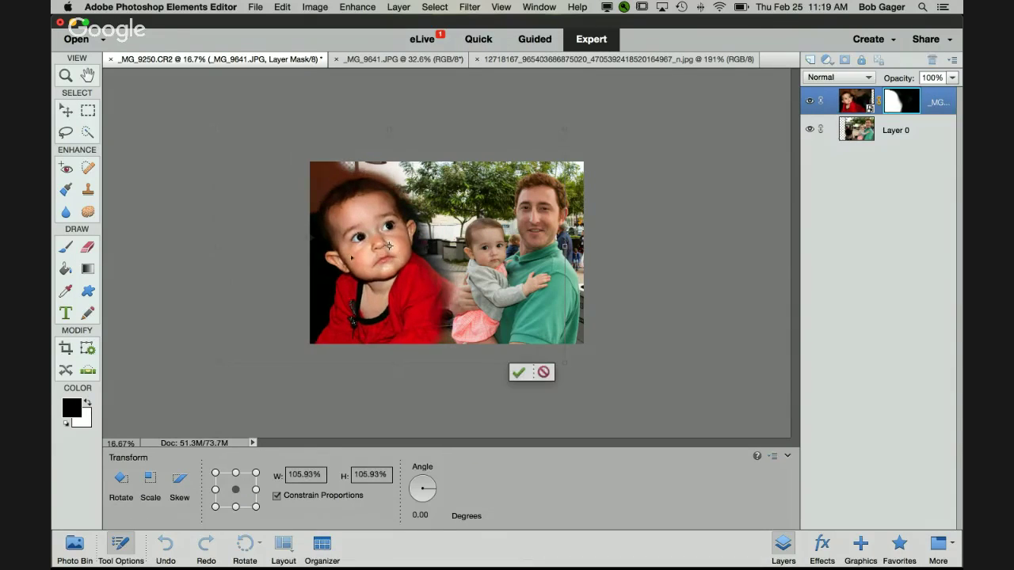
left_click_drag(389, 246, 391, 249)
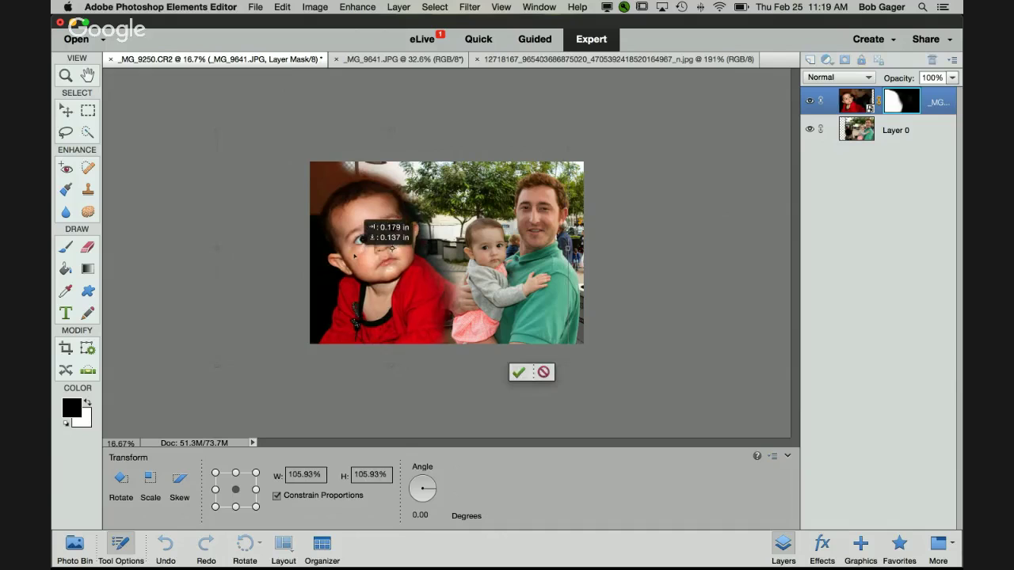
left_click(518, 372)
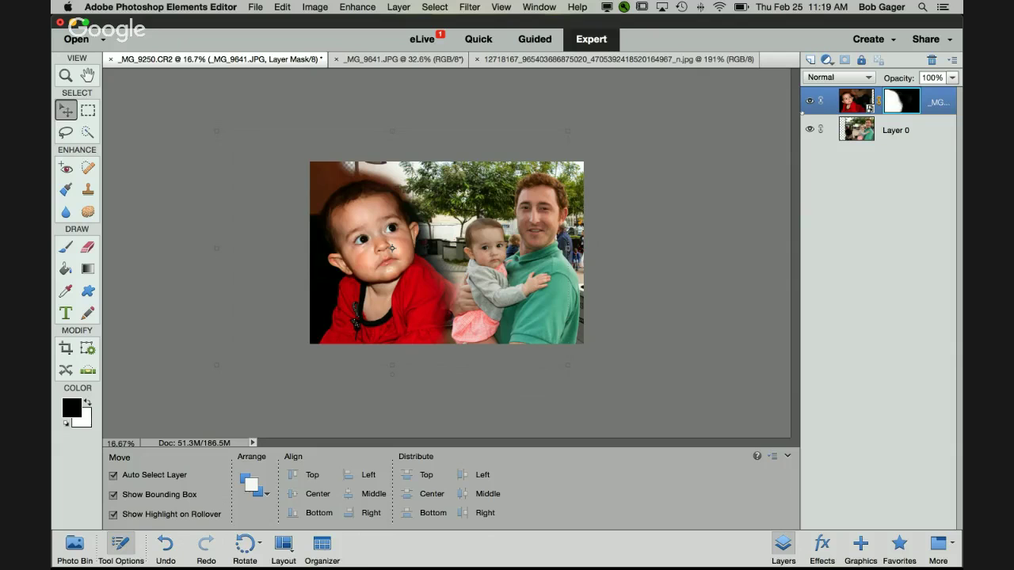
- Paint white on the mask above the large baby's head, enlarging the brush to 900 px, and along the blend edge beside the face
key("b")
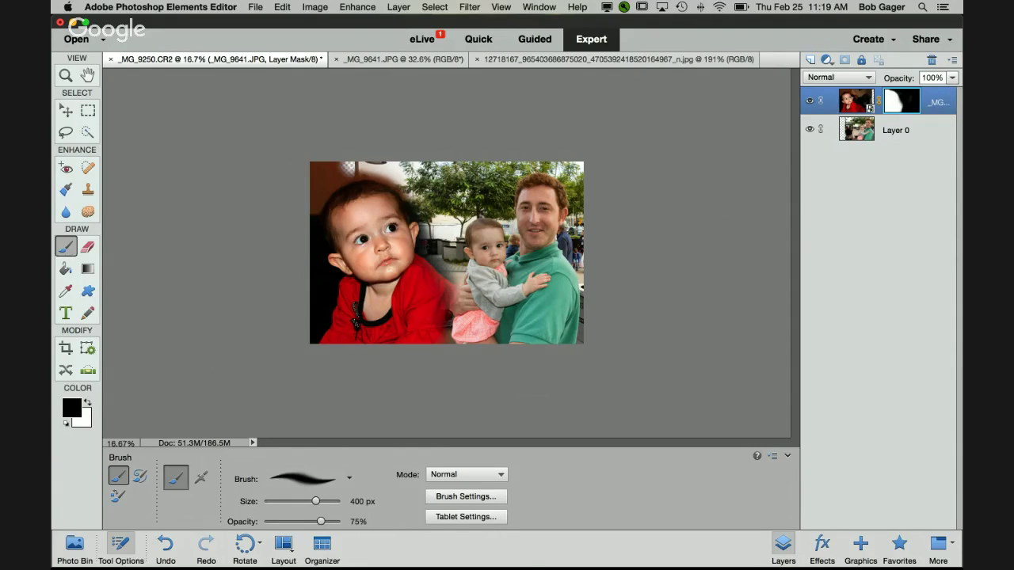
key("x")
mouse_move(345, 167)
left_mouse_down()
mouse_move(336, 168)
mouse_move(370, 167)
mouse_move(369, 189)
left_mouse_up()
key("bracketright")
key("bracketright")
key("bracketright")
key("bracketright")
key("bracketright")
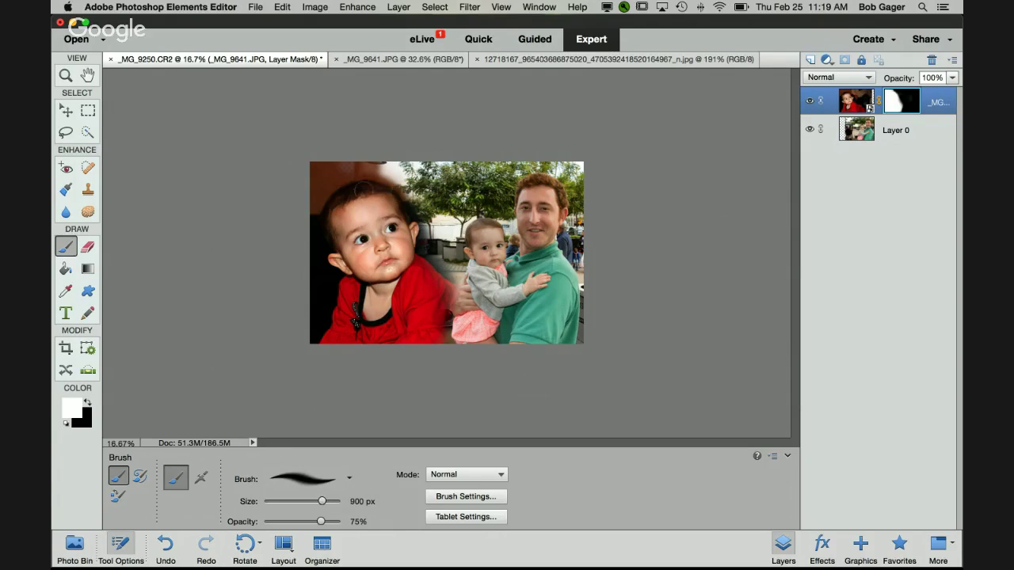
mouse_move(369, 182)
left_mouse_down()
mouse_move(396, 174)
mouse_move(408, 190)
mouse_move(365, 174)
left_mouse_up()
left_click_drag(430, 230, 431, 268)
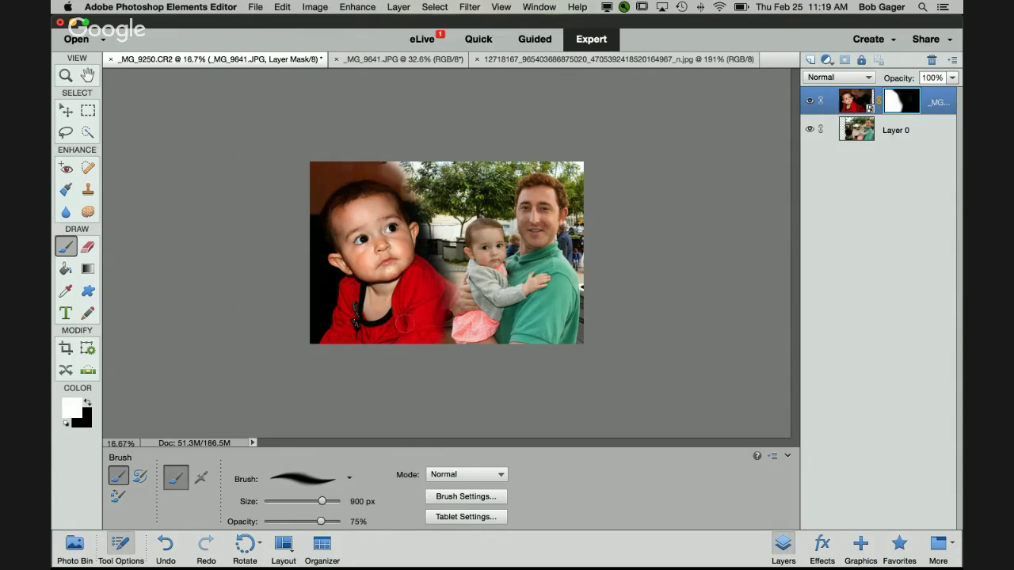
- Reduce the brush to 400 px and paint black on the mask between the red dress and the small baby
key("x")
key("bracketleft")
key("bracketleft")
key("bracketleft")
key("bracketleft")
key("bracketleft")
left_click_drag(457, 286, 452, 308)
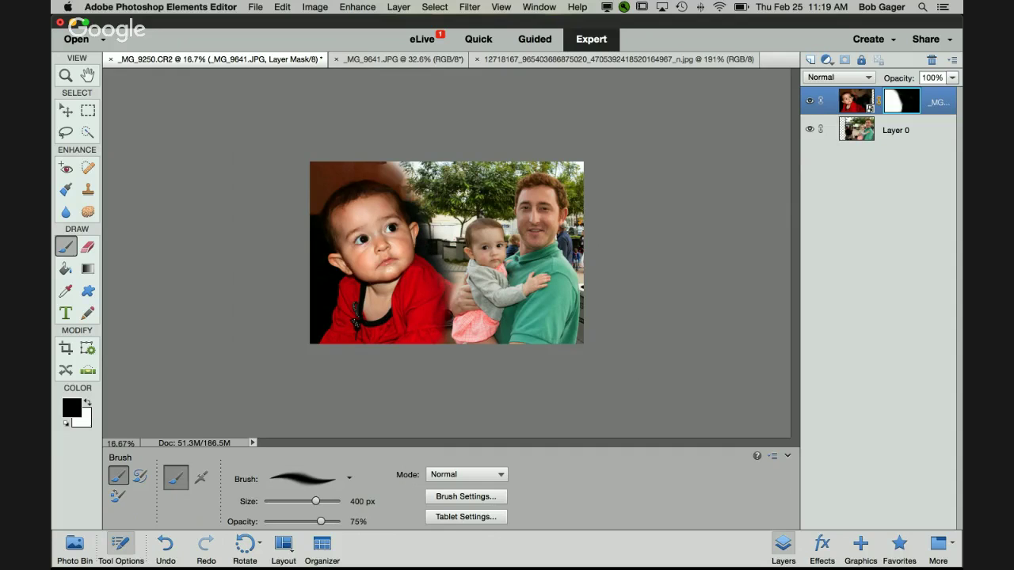
- Compare the blend with the sample book cover and check which enhancement commands are available for the masked layer
left_click(575, 59)
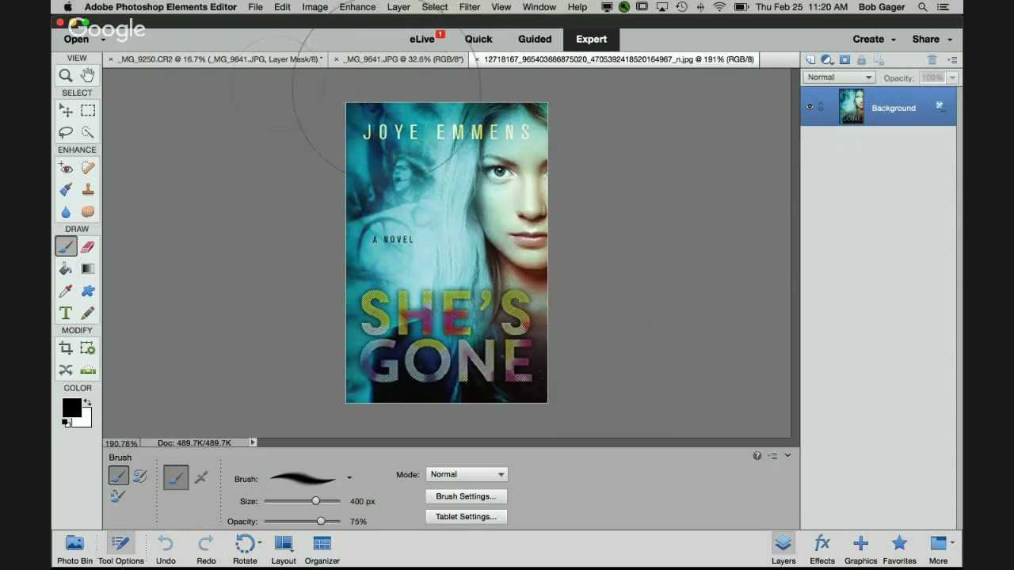
left_click(203, 60)
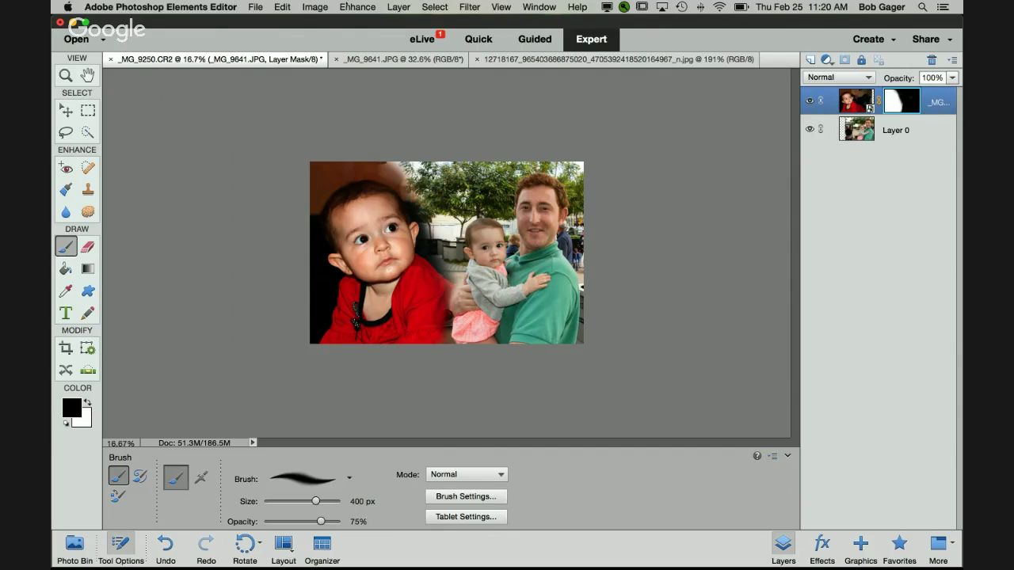
left_click(353, 6)
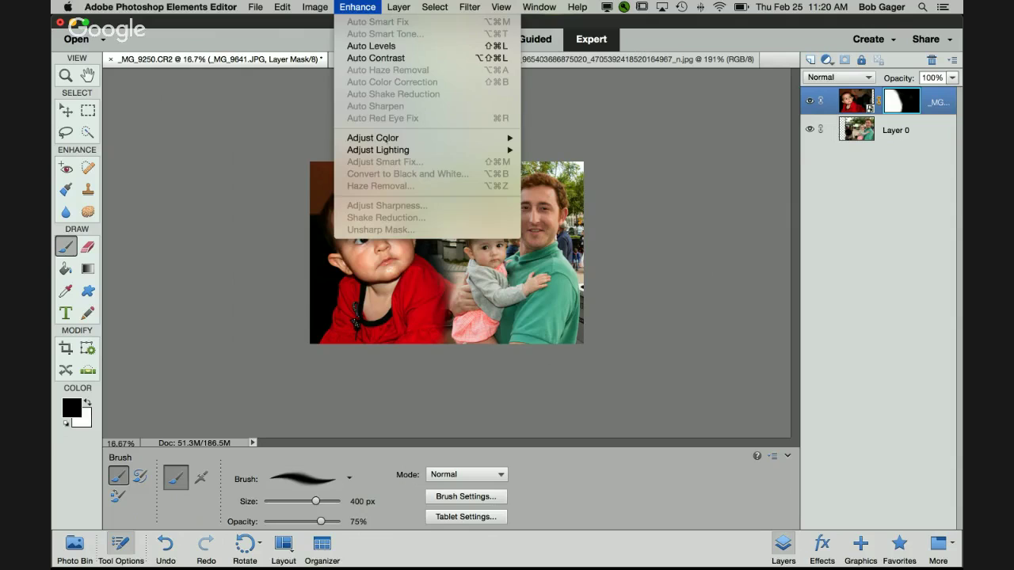
mouse_move(384, 141)
key("Escape")
left_click(357, 6)
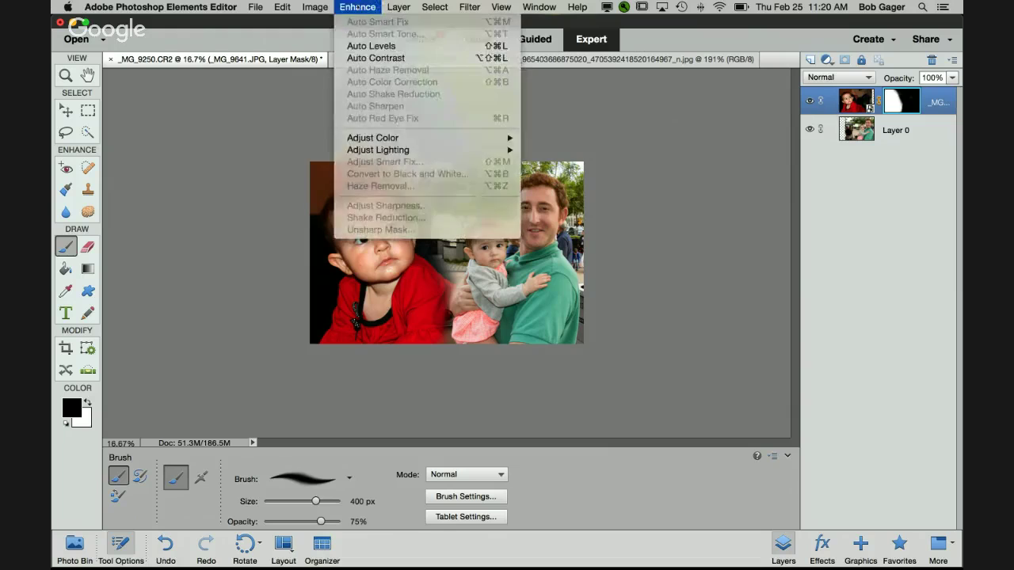
key("Escape")
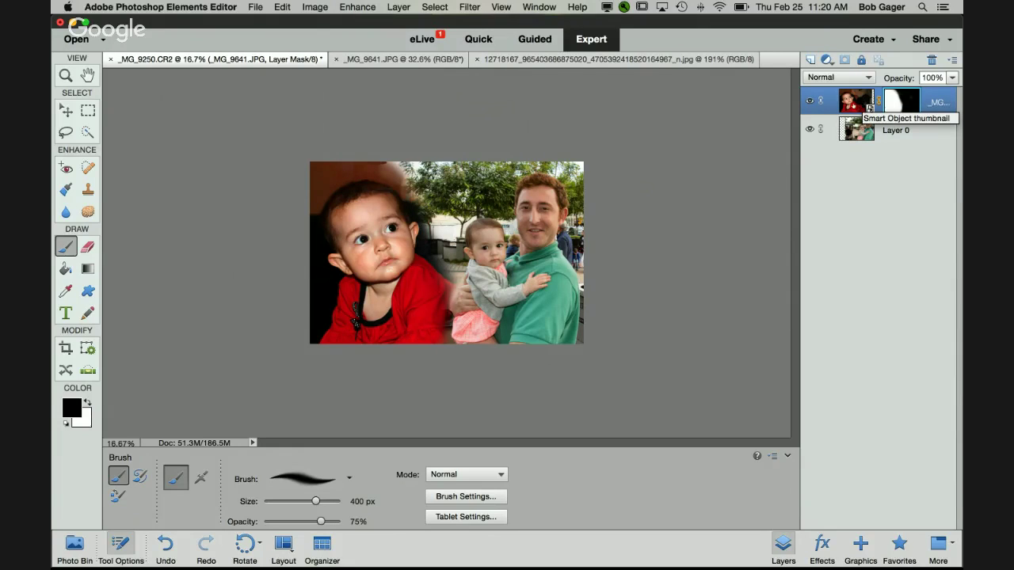
- Simplify the _MG_9641.JPG smart object layer, applying its mask
left_click(854, 101)
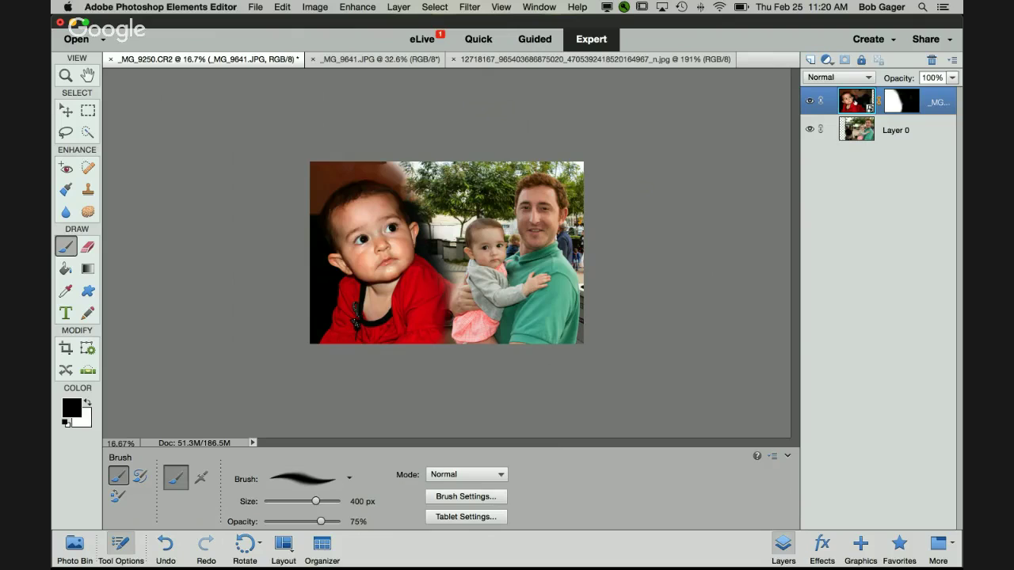
right_click(853, 101)
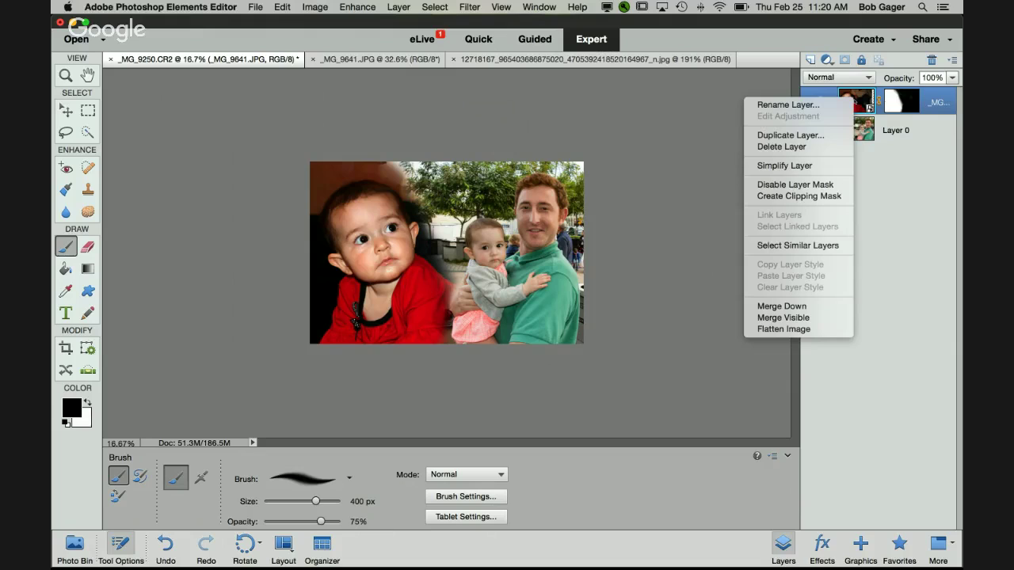
left_click(892, 101)
right_click(850, 100)
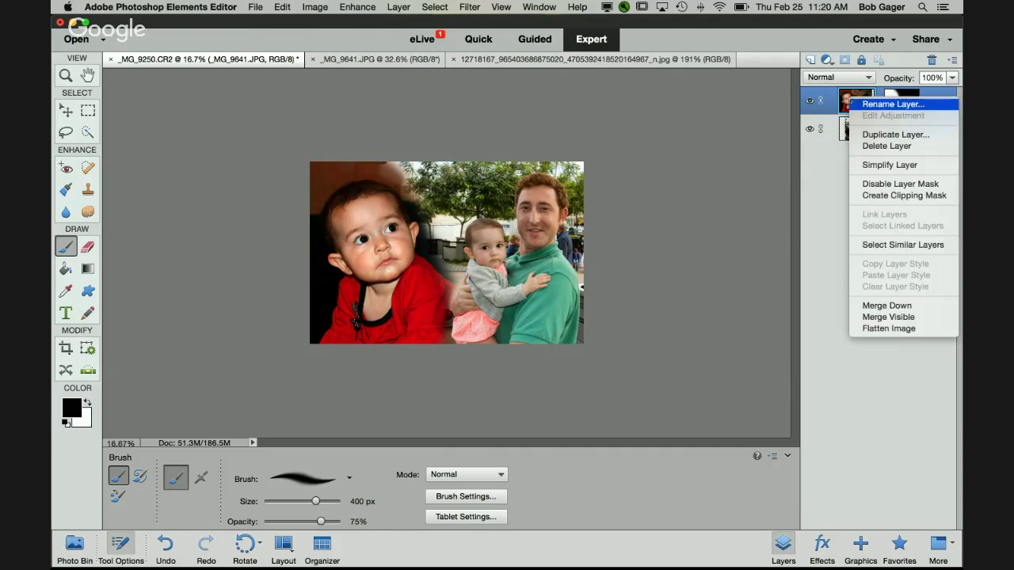
left_click(896, 165)
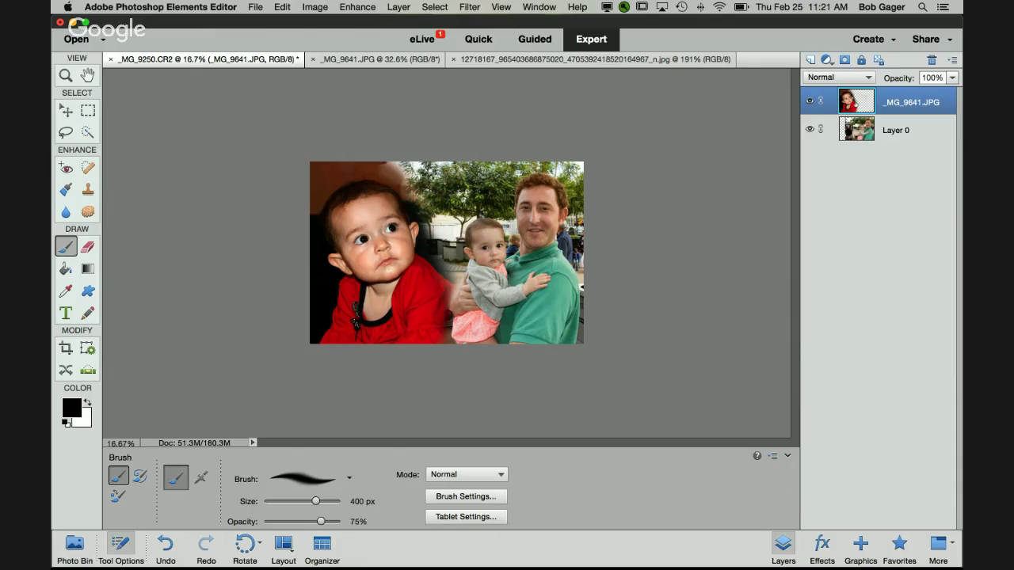
- Apply Remove Color to the _MG_9641.JPG layer to make the large baby black and white
left_click(368, 7)
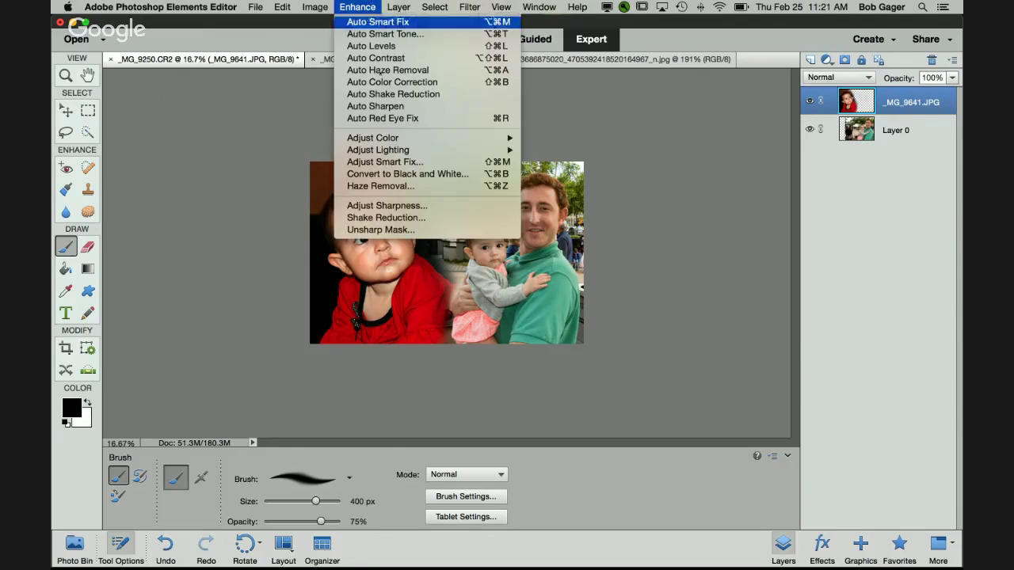
mouse_move(373, 139)
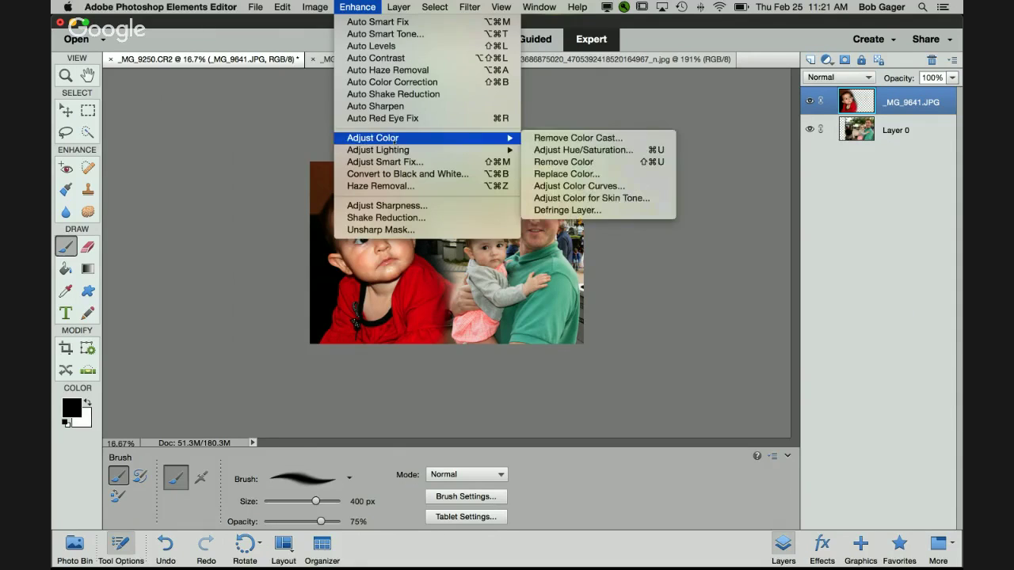
left_click(590, 164)
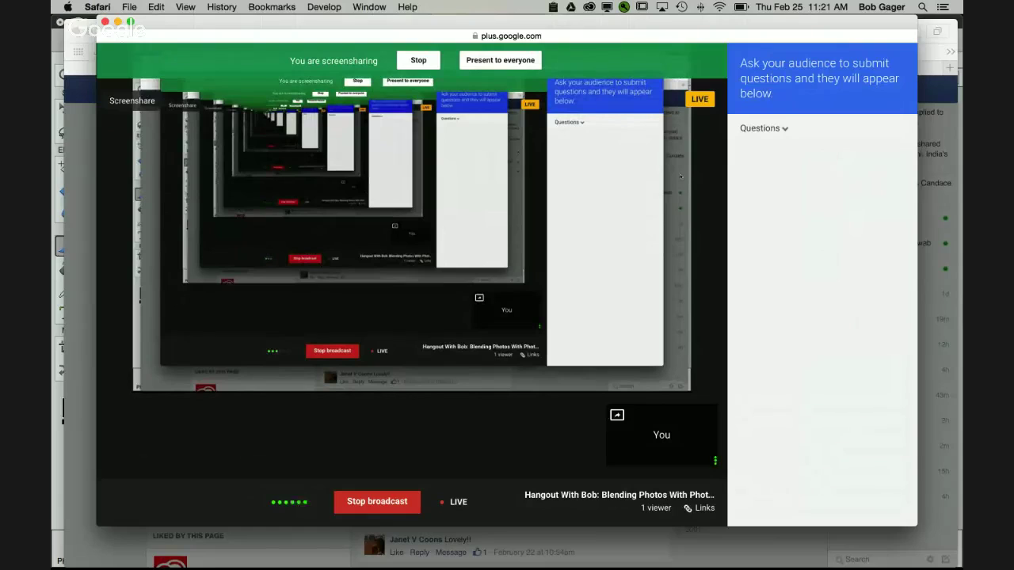
- Check the broadcast window for audience questions and switch back to Photoshop Elements
mouse_move(579, 402)
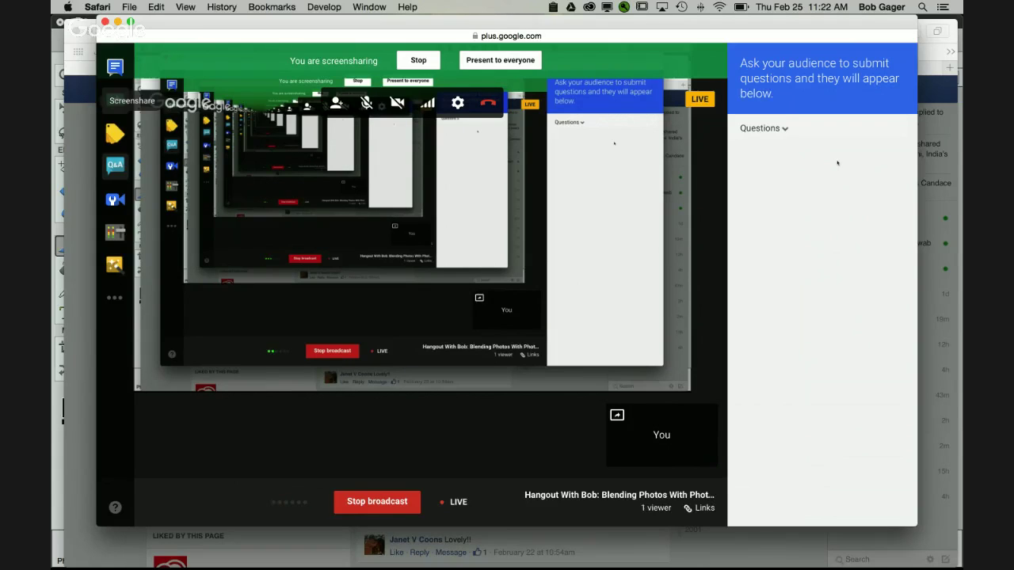
key("super+Tab")
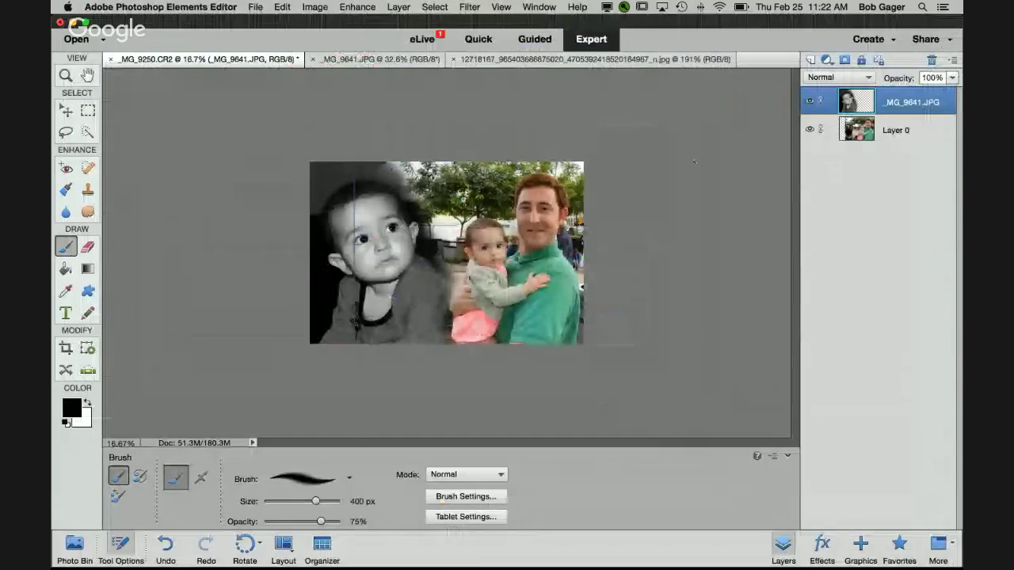
- Add a Photo Filter adjustment layer above the _MG_9641.JPG layer
left_click(914, 129)
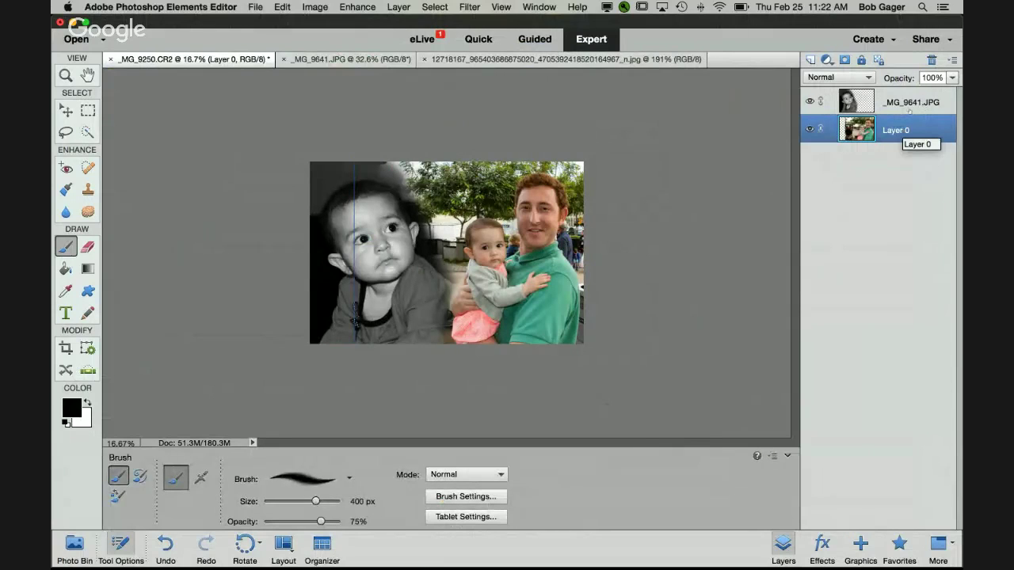
left_click(906, 103)
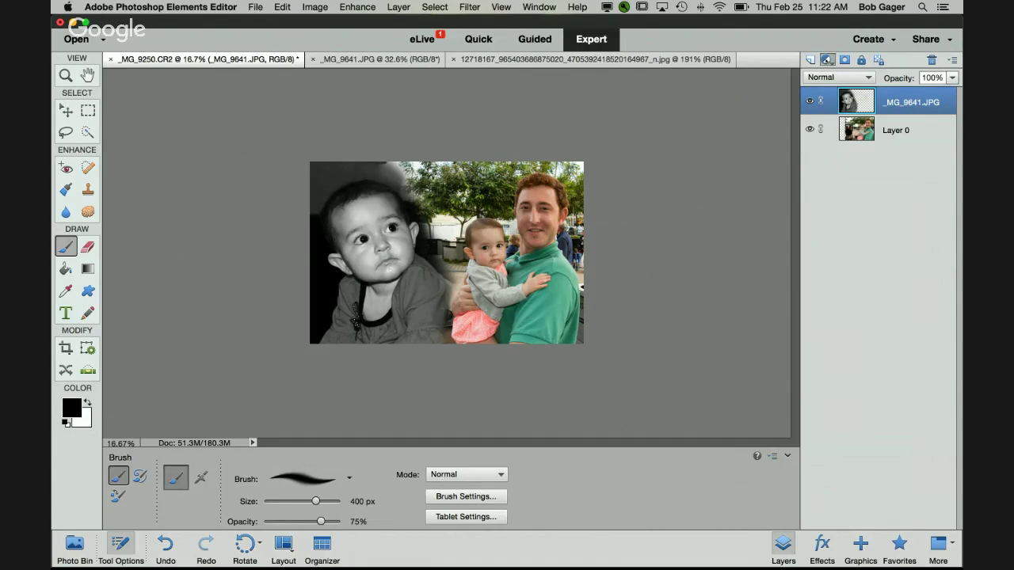
left_click(826, 61)
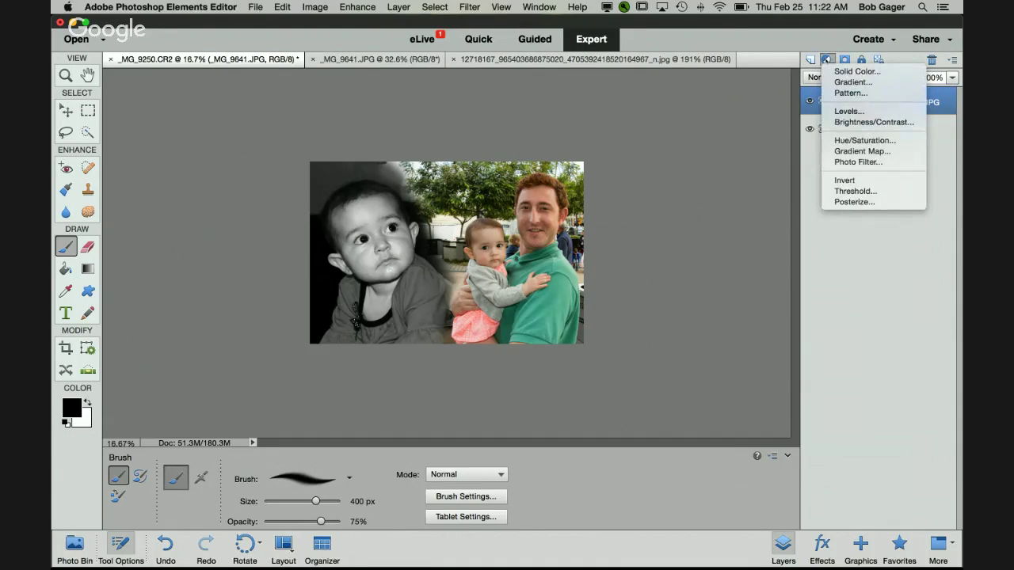
left_click(879, 163)
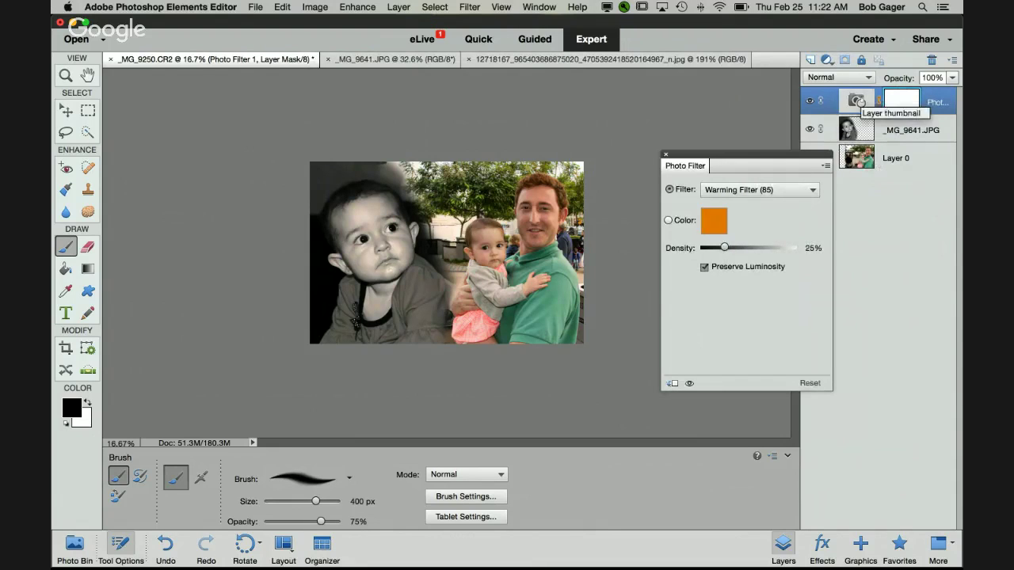
- Try the photo filter presets Warming Filter (81) and Cooling Filter (82), and go back to Warming Filter (81)
left_click(736, 191)
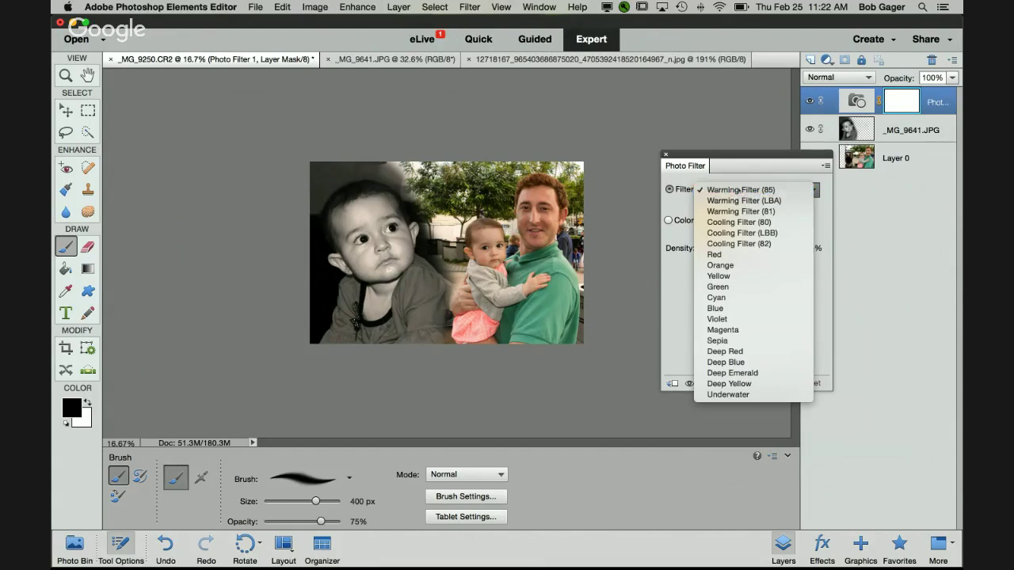
left_click(763, 211)
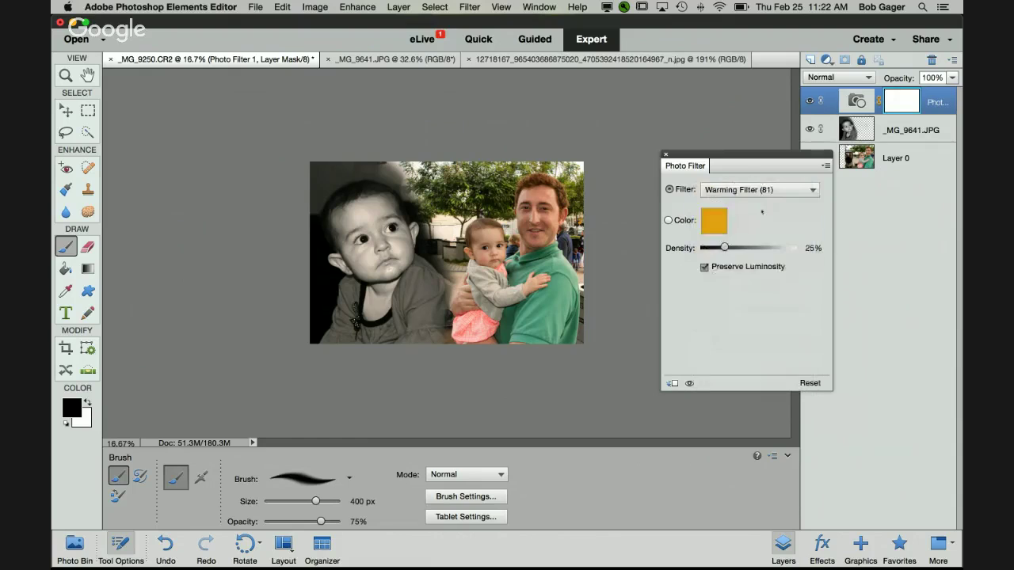
left_click(751, 193)
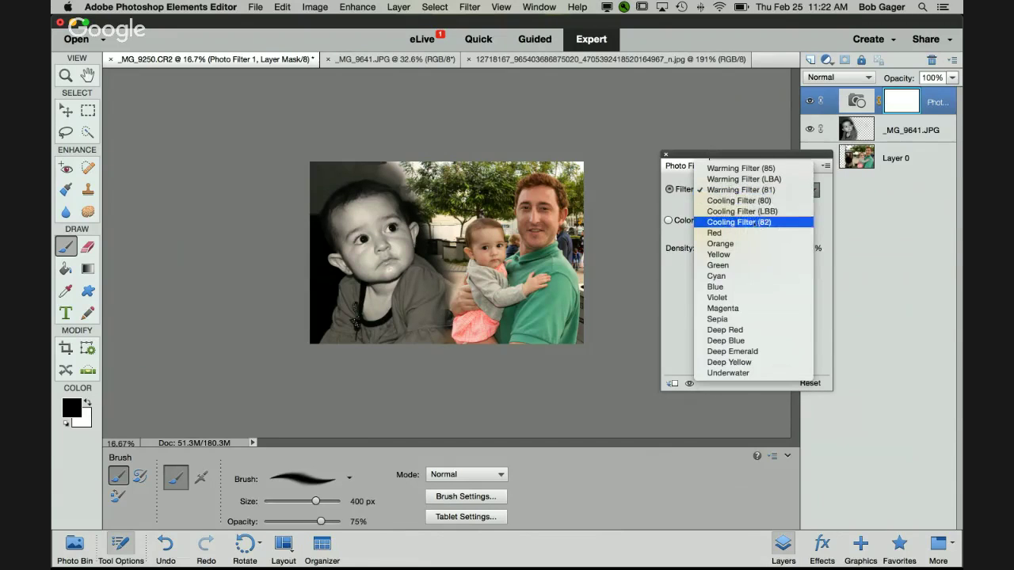
left_click(754, 223)
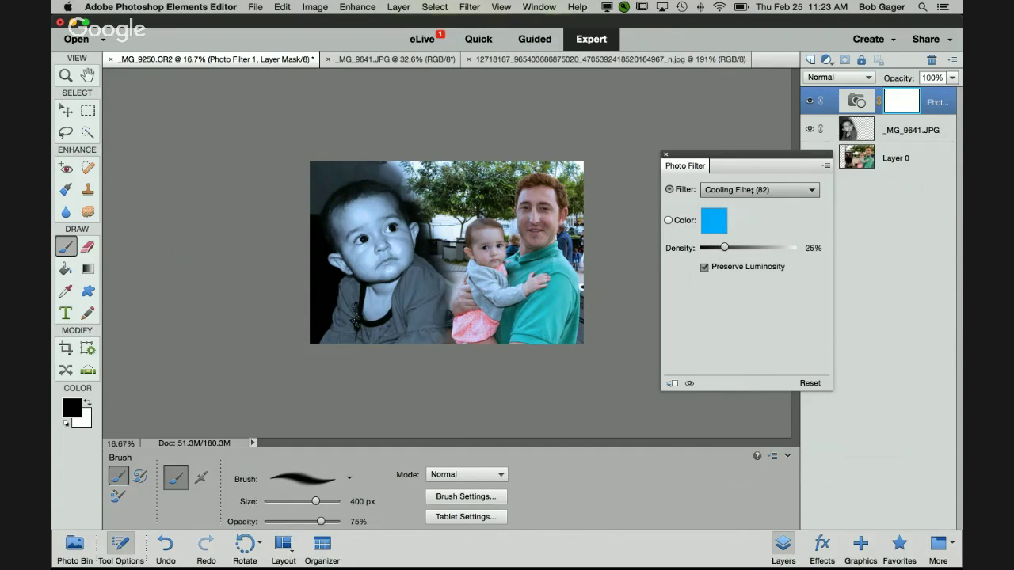
left_click(753, 189)
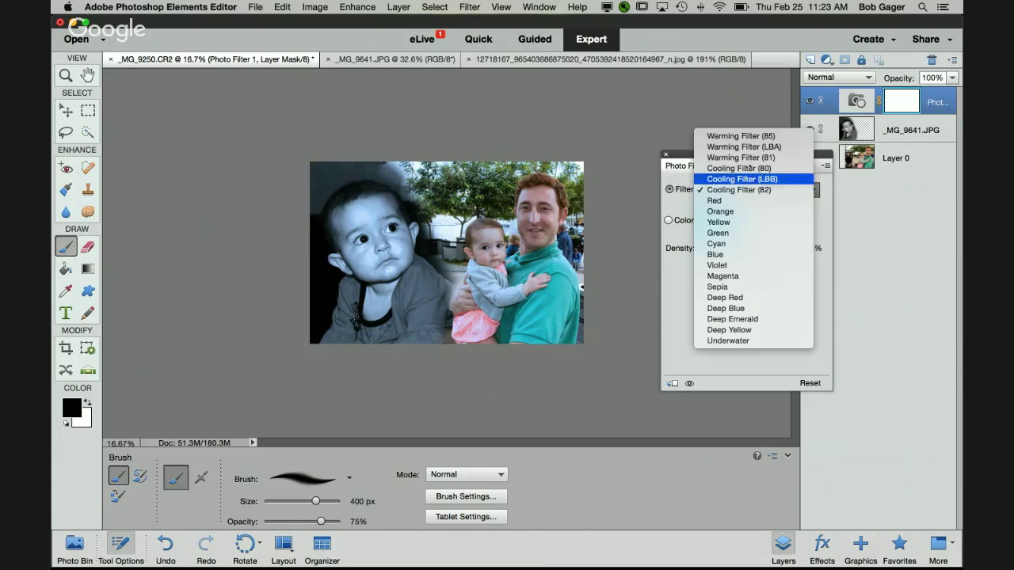
left_click(754, 158)
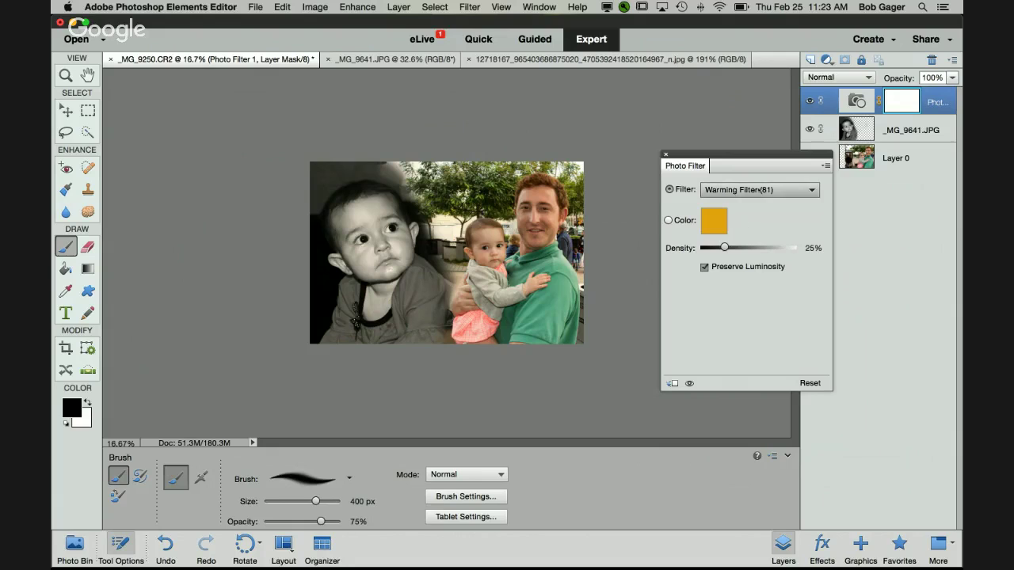
left_click(756, 190)
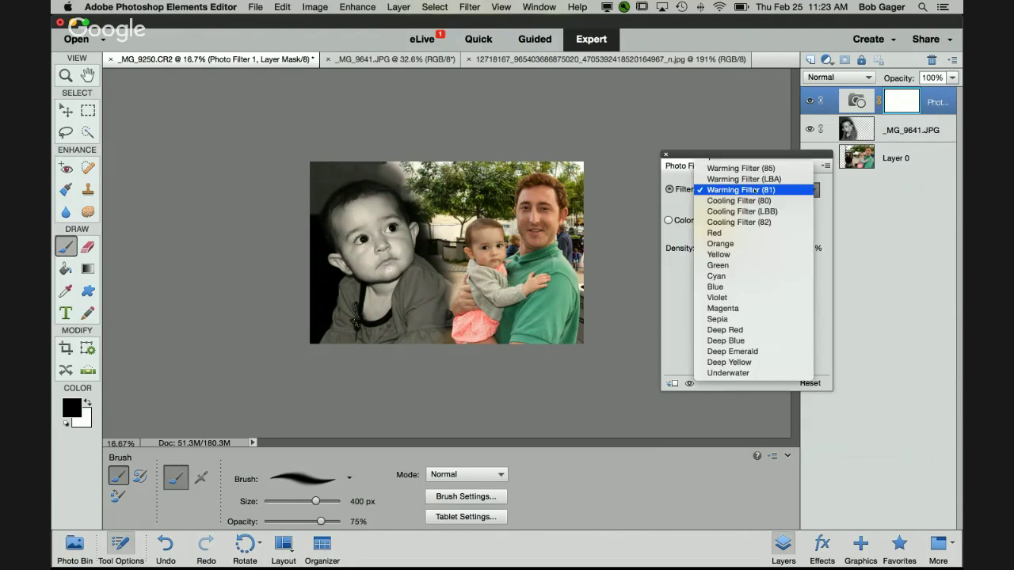
left_click(756, 191)
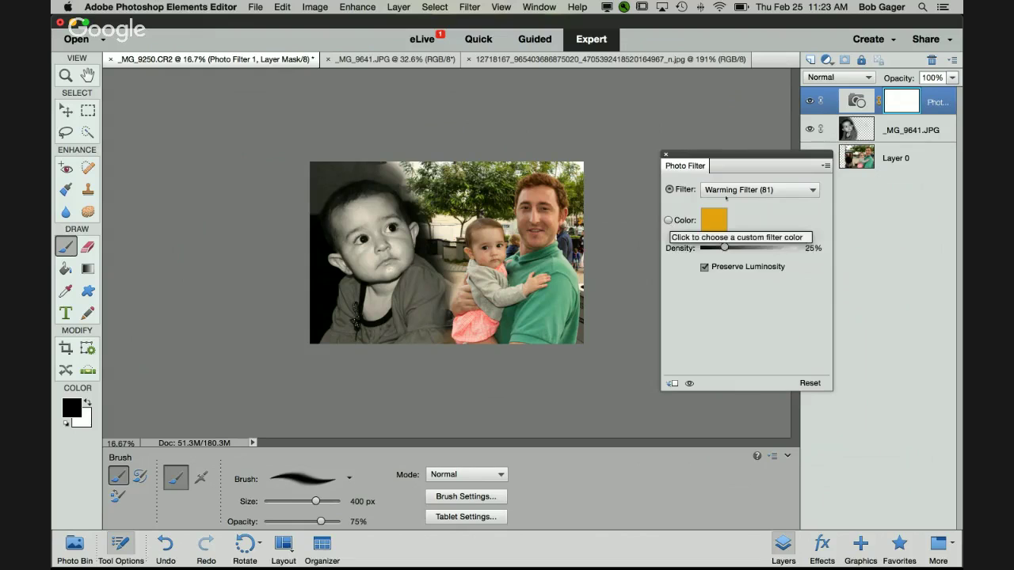
left_click(668, 221)
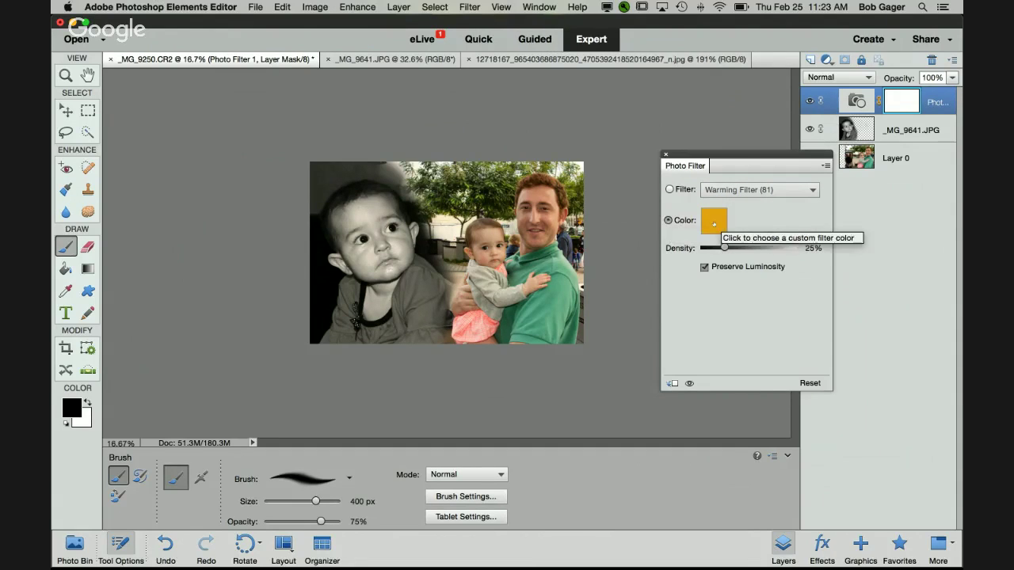
left_click(713, 222)
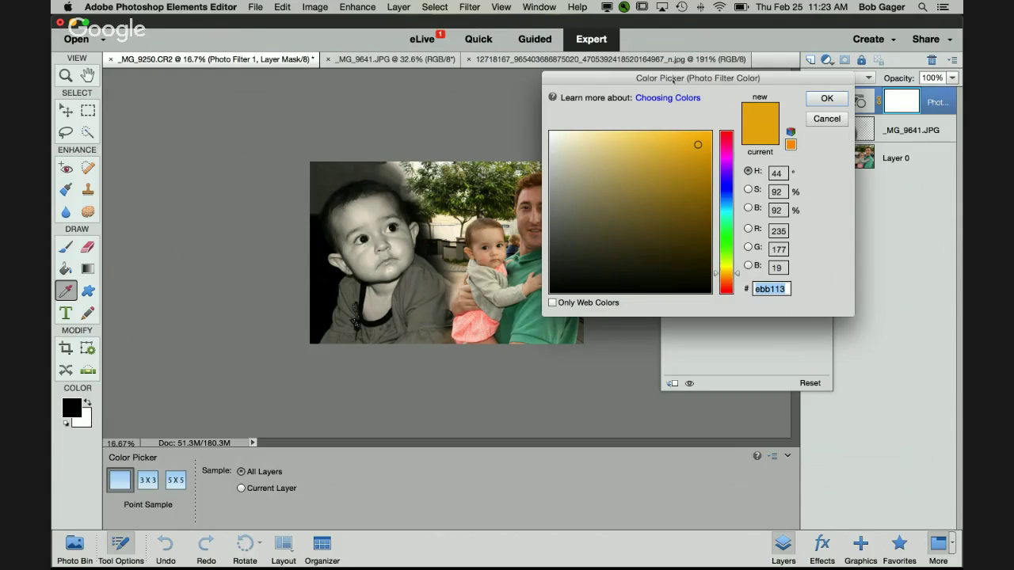
left_click_drag(672, 80, 705, 80)
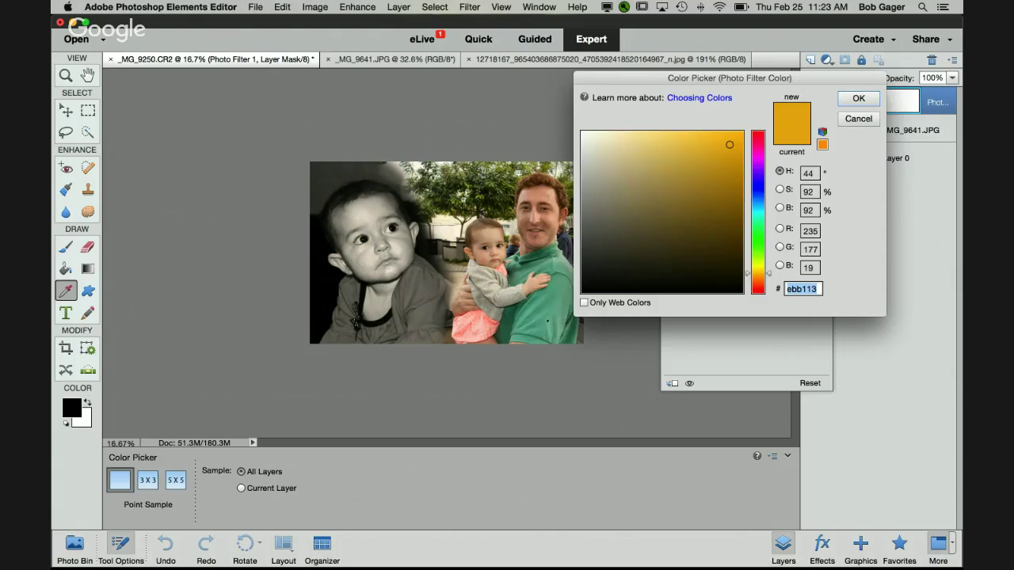
left_click(758, 241)
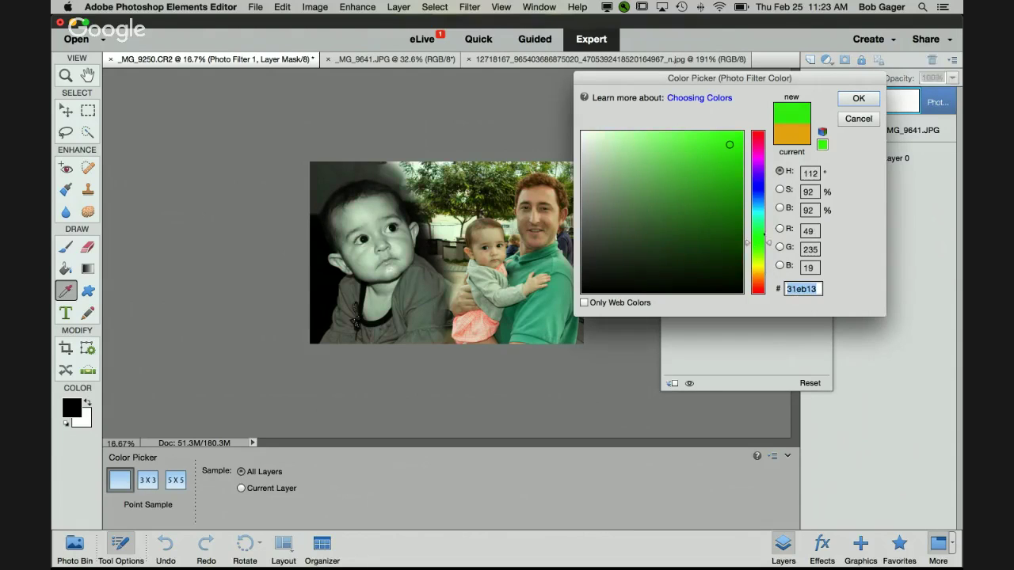
left_click(707, 147)
type("ffffff")
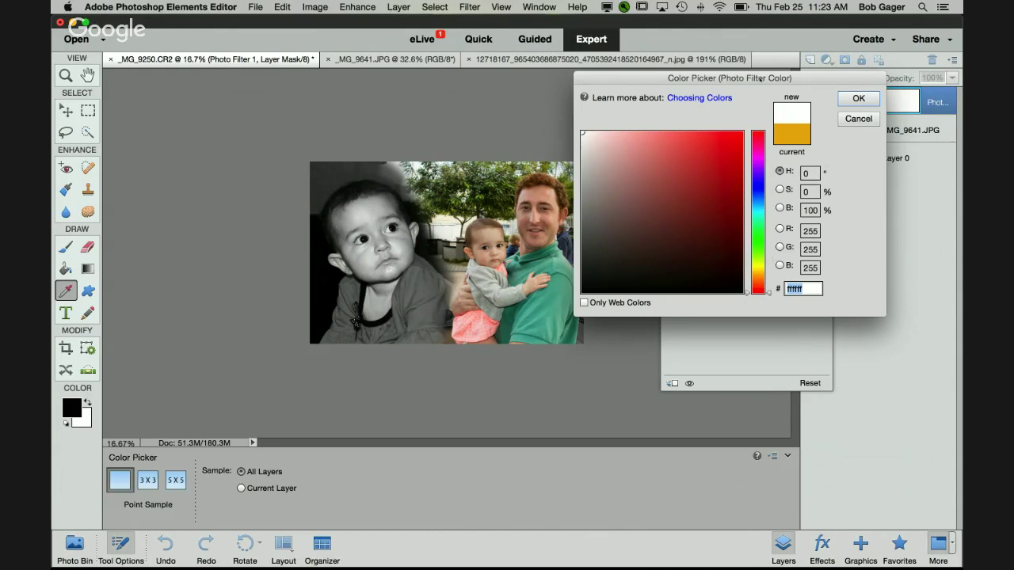
left_click_drag(754, 78, 642, 304)
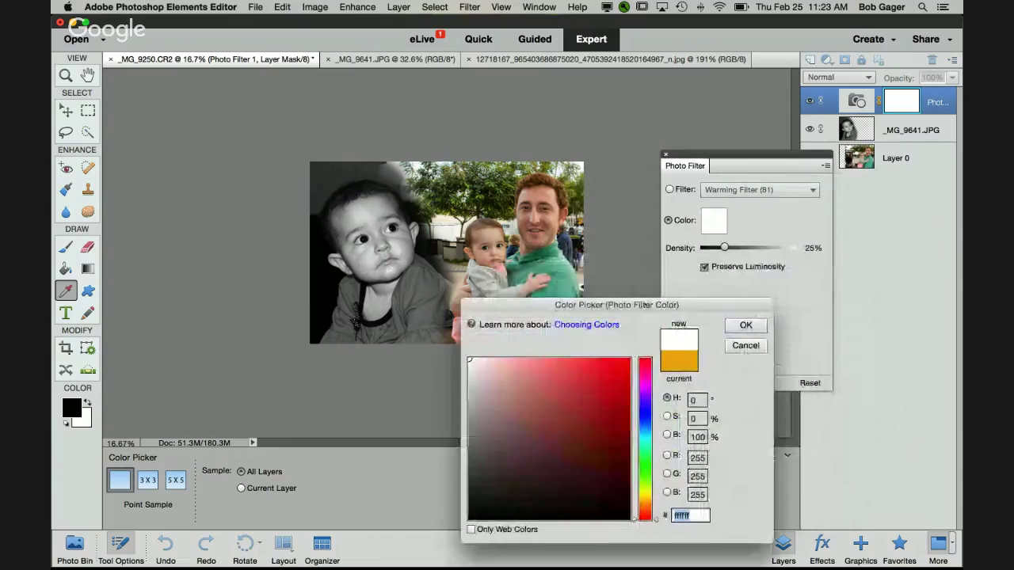
left_click(745, 346)
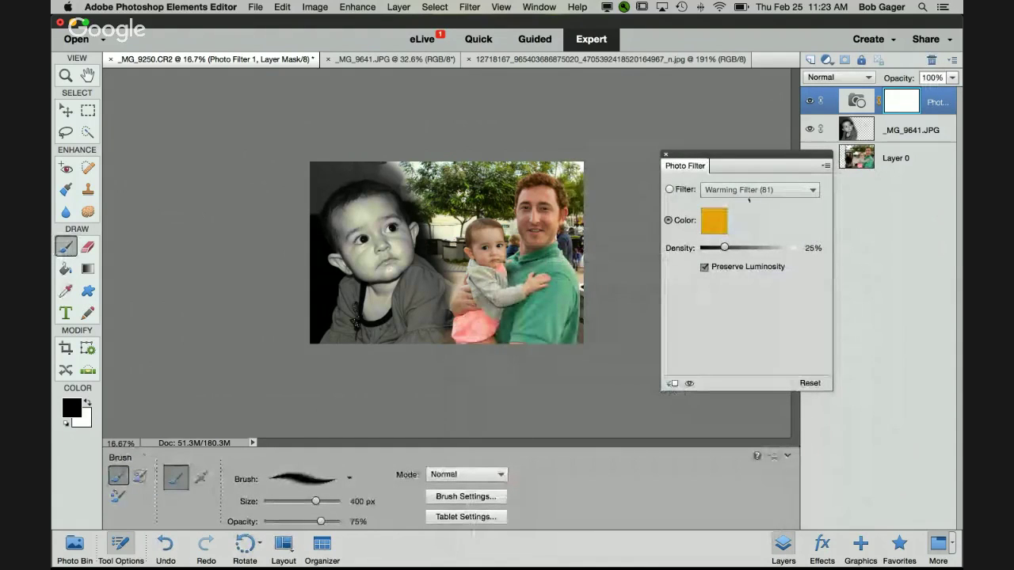
left_click(713, 220)
type("ffffff")
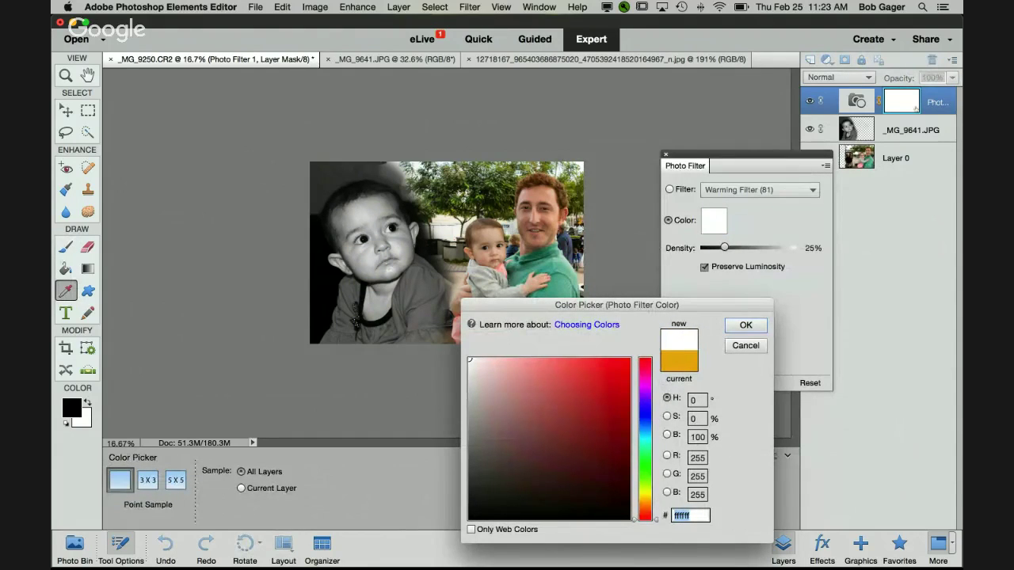
left_click(746, 346)
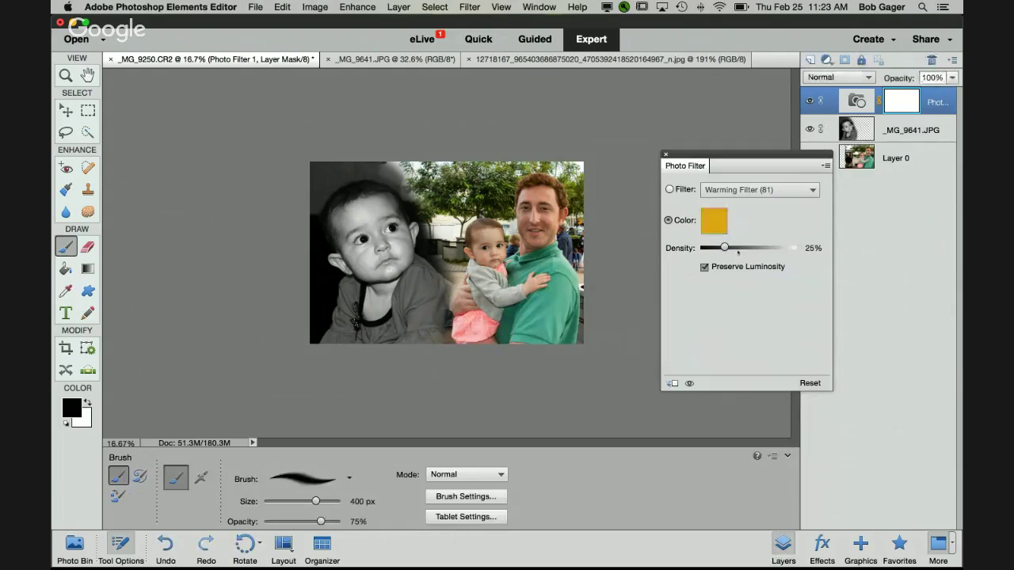
left_click(903, 133)
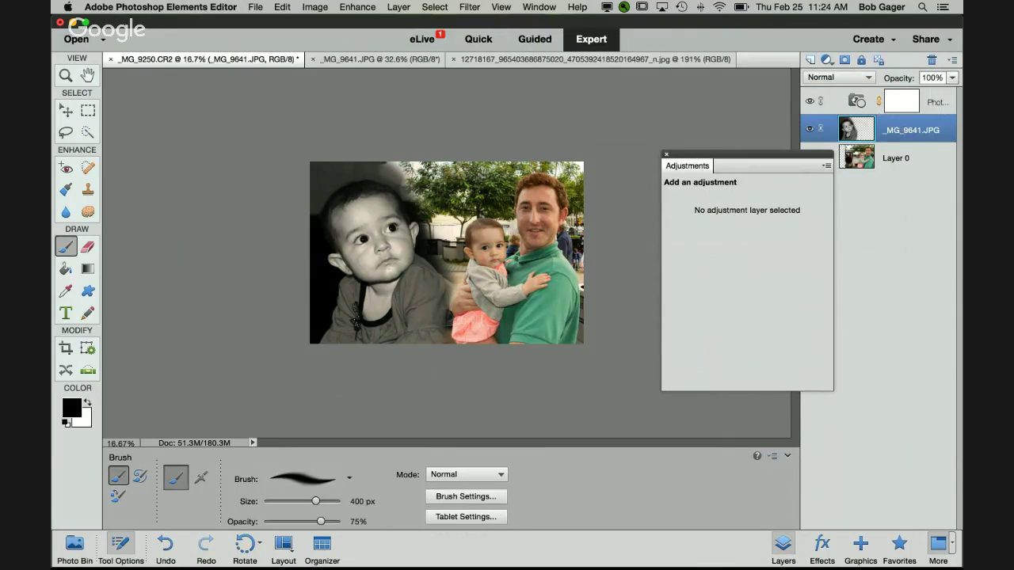
- Set the Photo Filter color to the green sampled from the man's shirt (68bca1) and raise the density to 100%
left_click(902, 101)
left_click(856, 100)
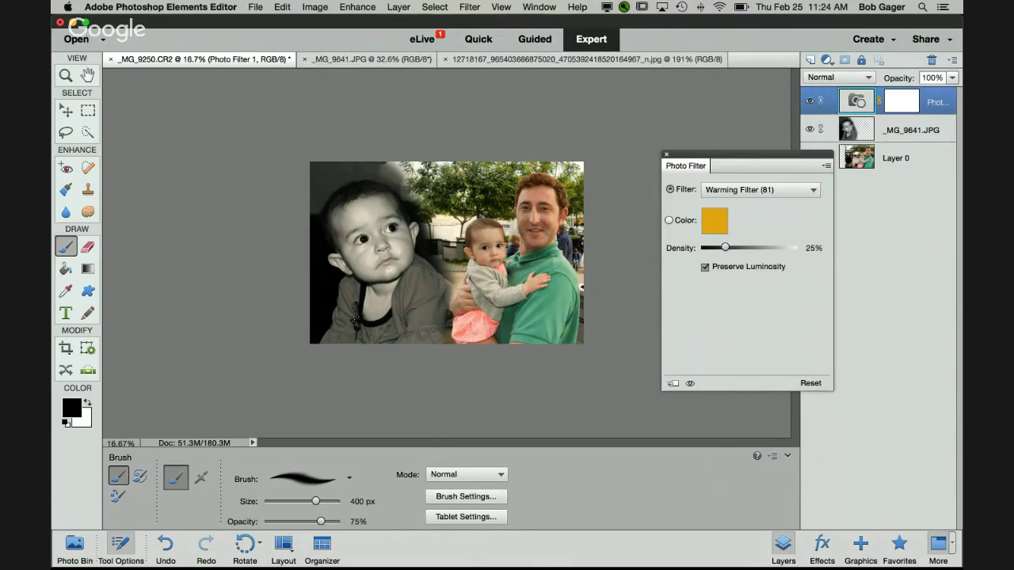
left_click(714, 220)
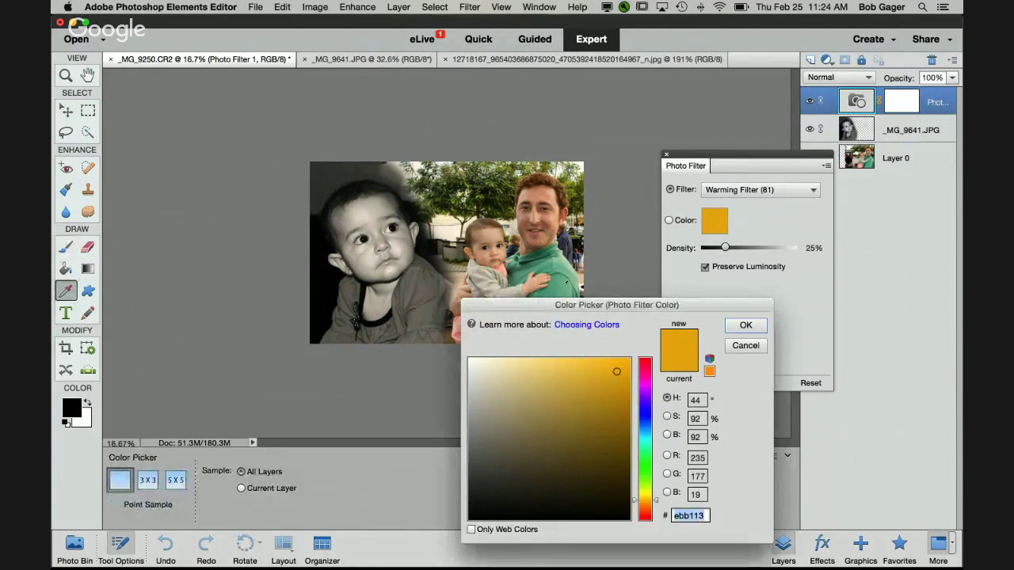
left_click(567, 285)
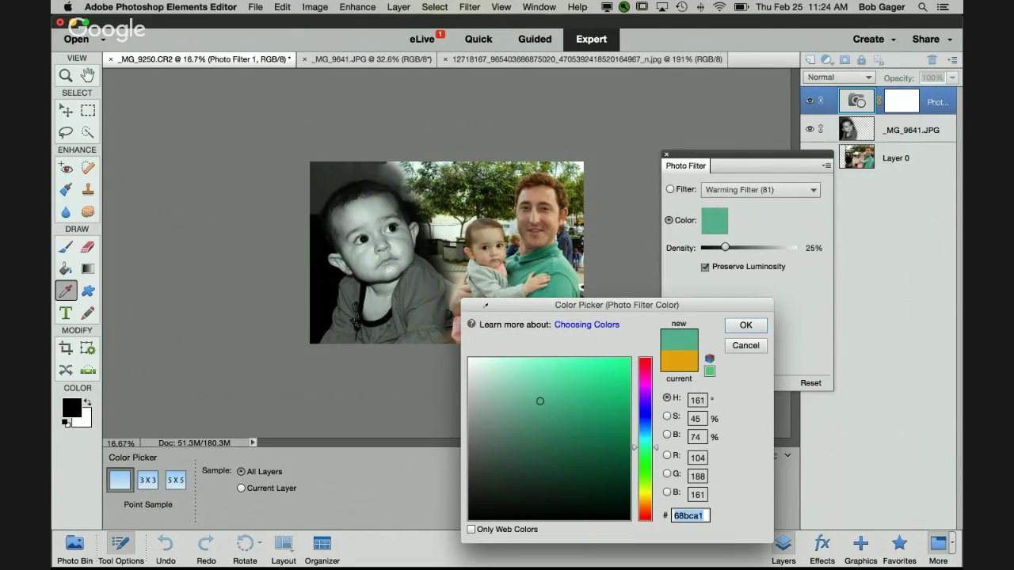
left_click(745, 327)
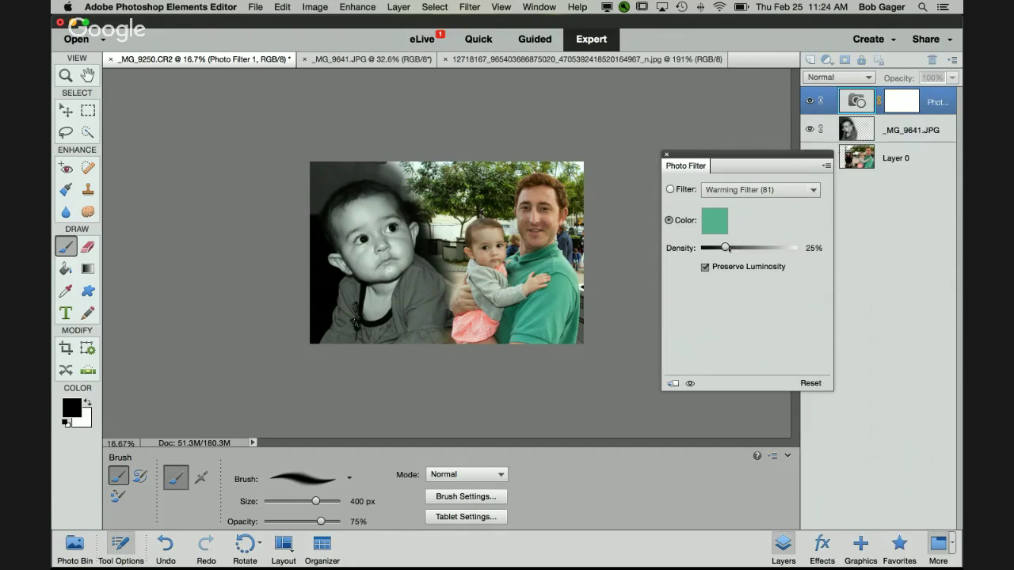
left_click_drag(725, 248, 797, 248)
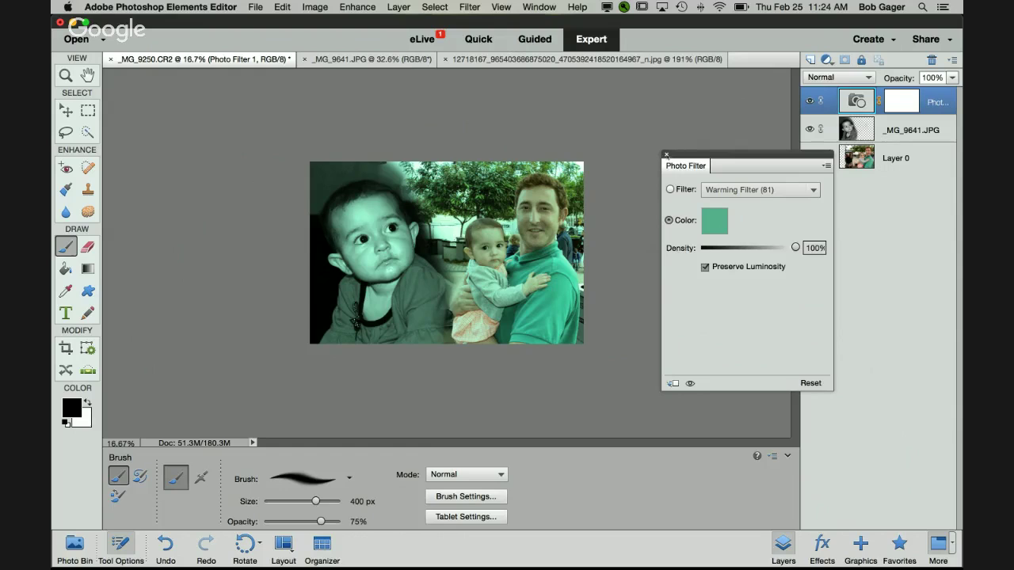
left_click(666, 154)
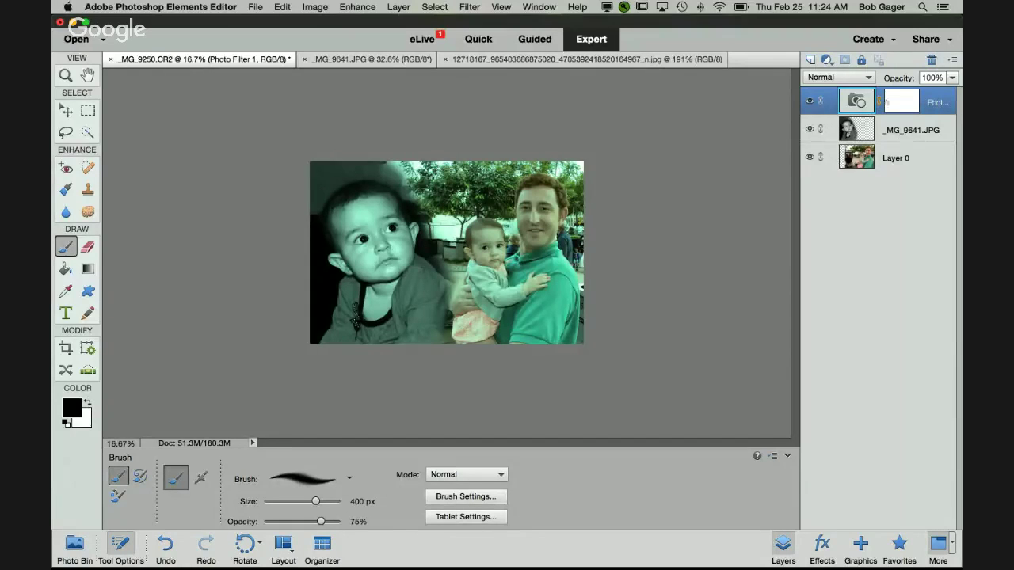
- Paint black on the Photo Filter layer mask with a 1700 px brush to remove the tint from the man and small child
left_click(902, 103)
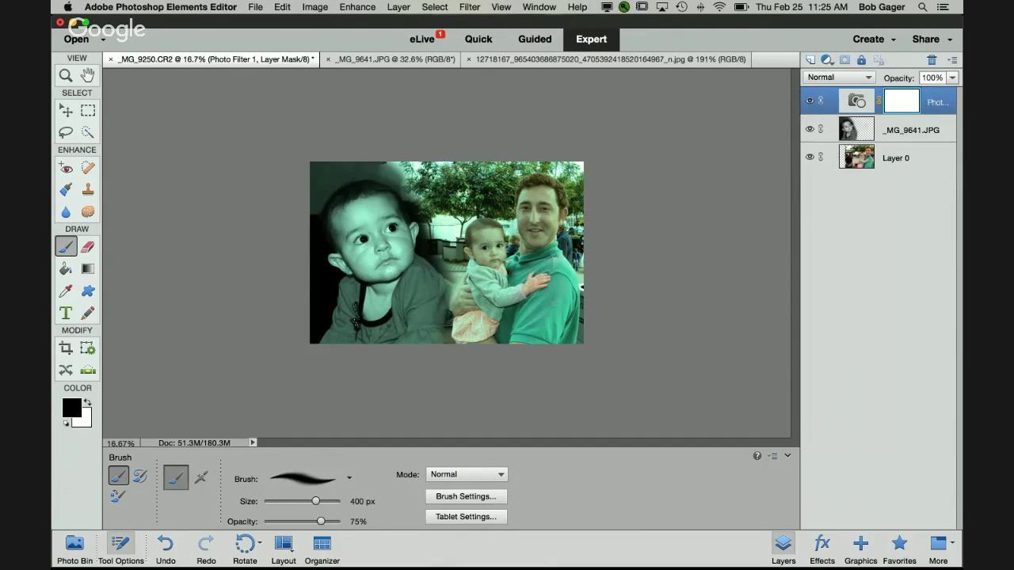
key("bracketright")
key("bracketright")
key("bracketright")
key("bracketright")
key("bracketright")
key("bracketright")
key("bracketright")
key("bracketright")
key("bracketright")
key("bracketright")
key("bracketright")
key("bracketright")
key("bracketright")
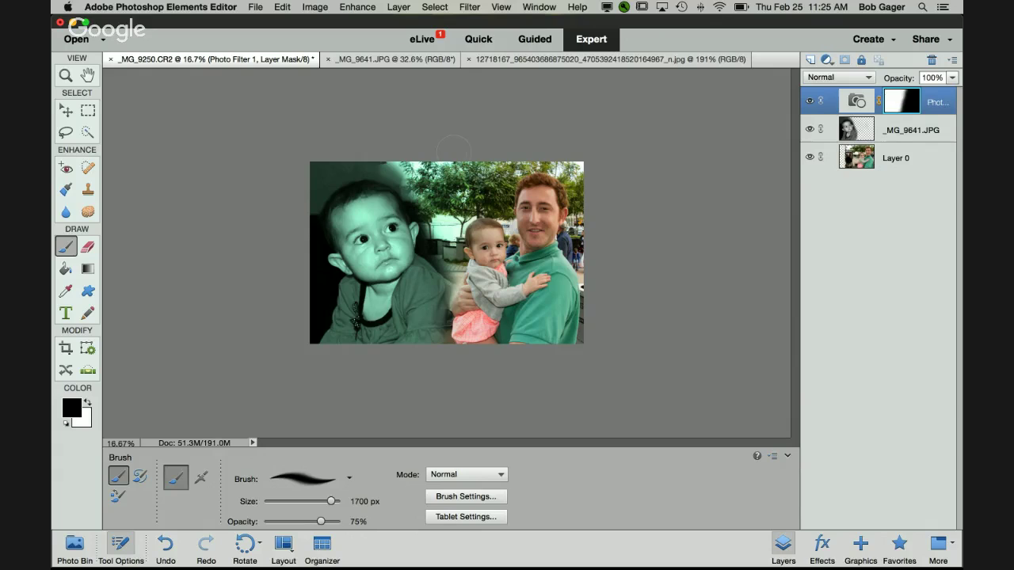
key("x")
key("x")
- Try yellow and red as the Photo Filter color, and settle on a medium blue
double_click(856, 102)
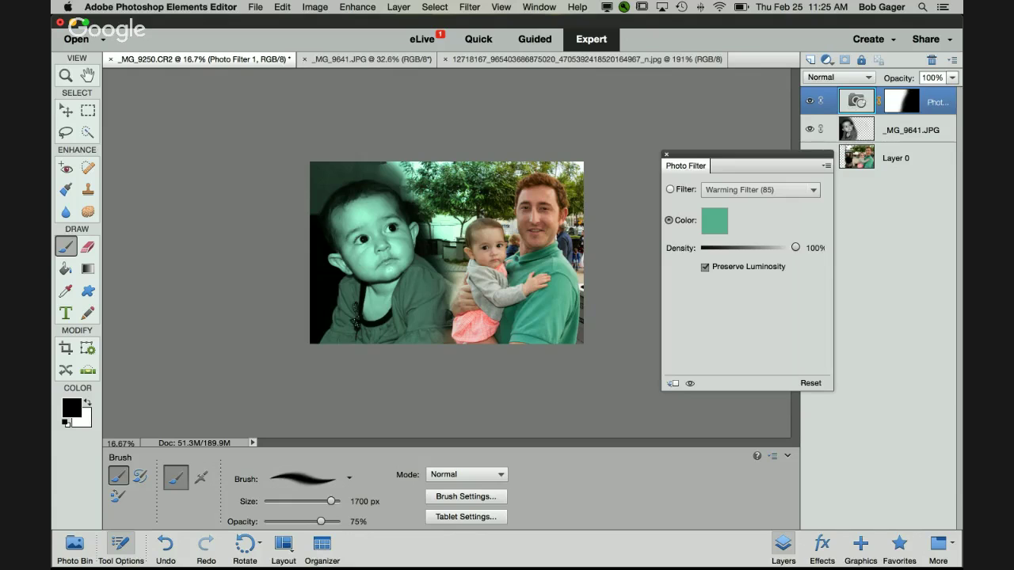
left_click(712, 224)
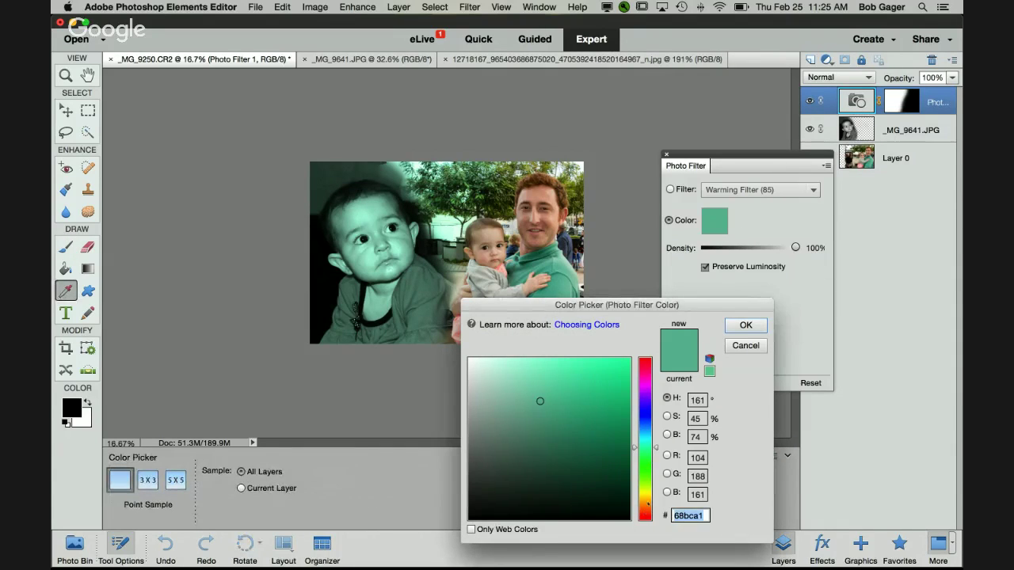
left_click(645, 492)
left_click(630, 358)
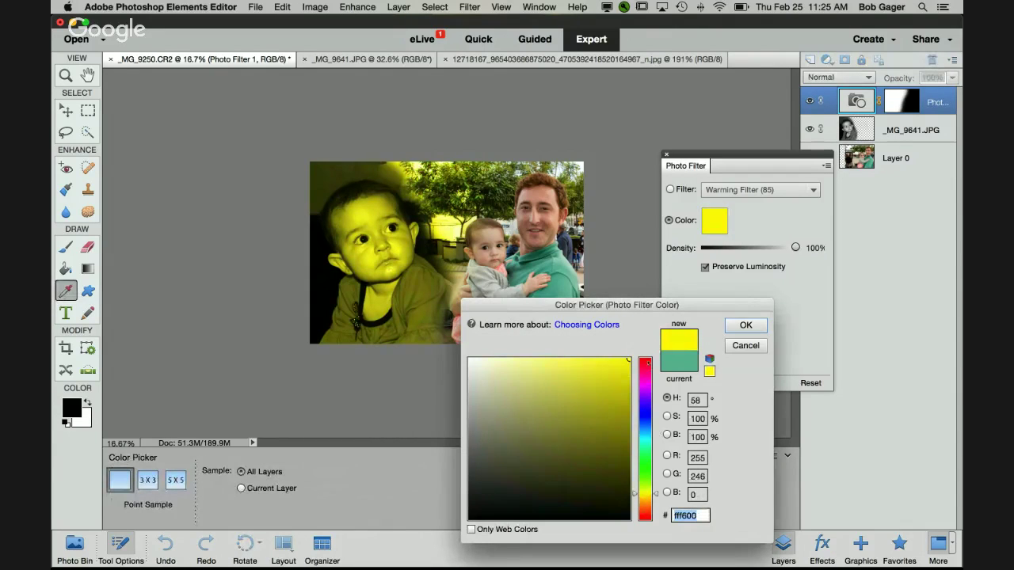
left_click(644, 362)
left_click(610, 371)
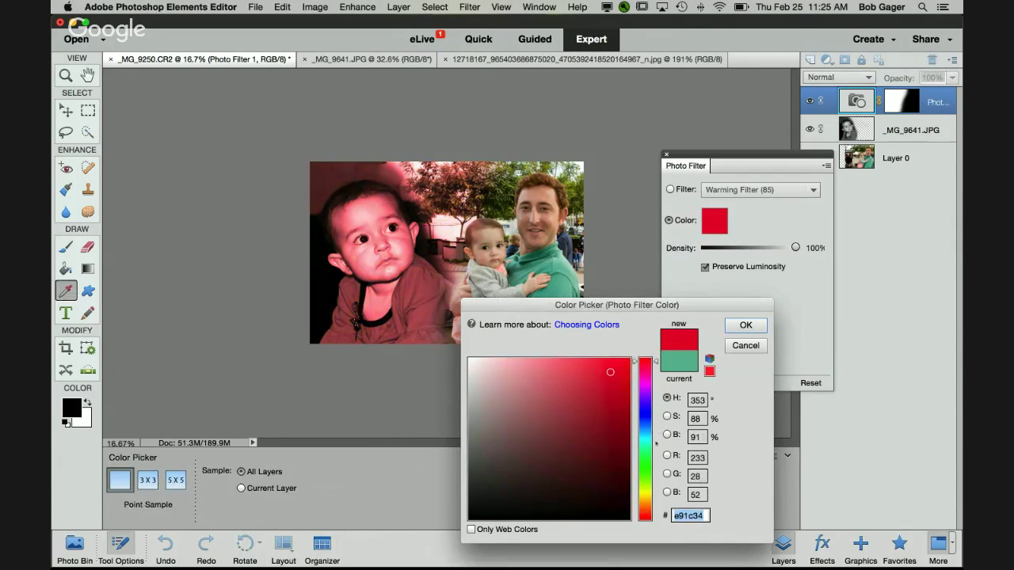
left_click(645, 422)
left_click(597, 375)
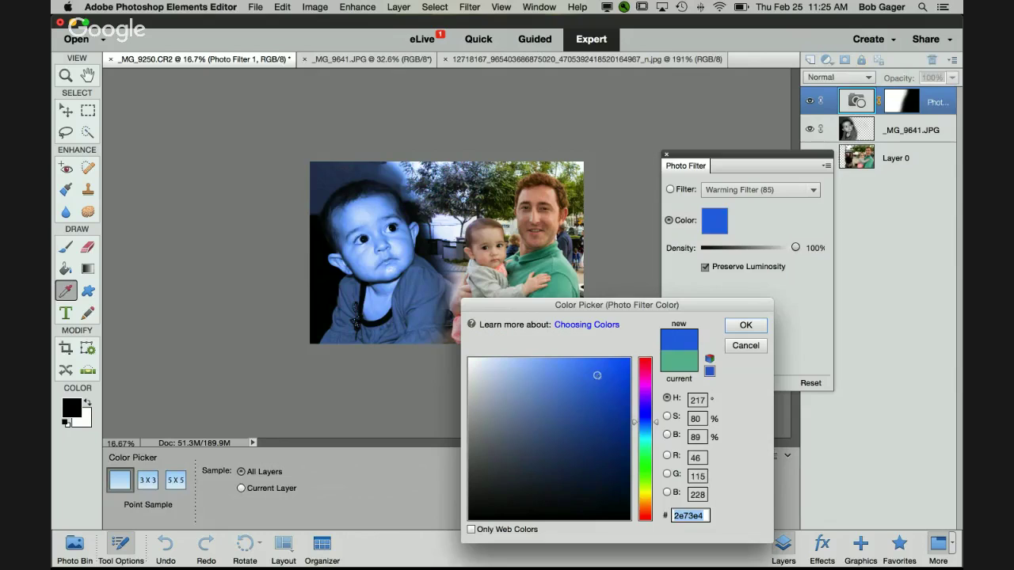
left_click(610, 387)
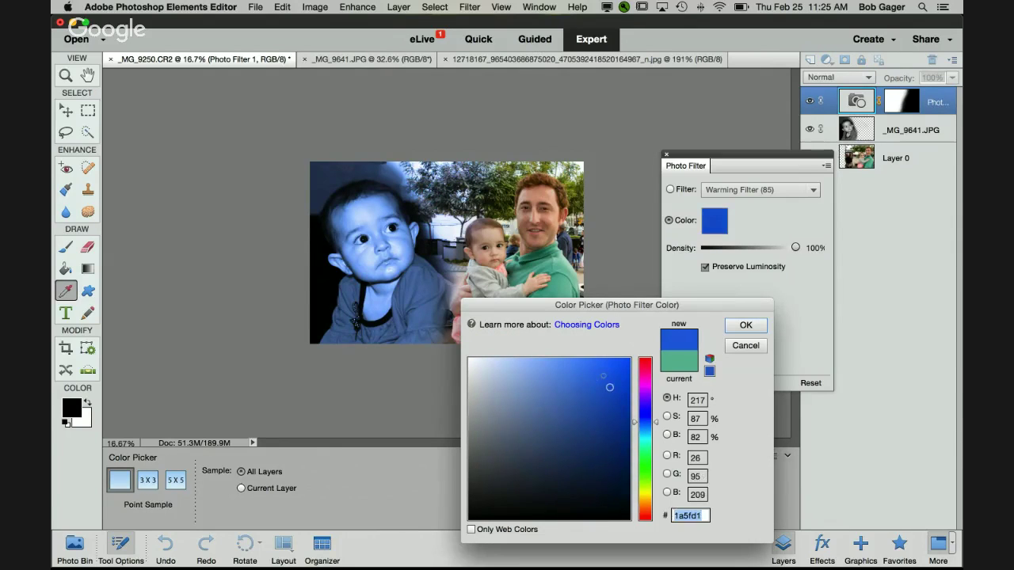
left_click(581, 405)
left_click(580, 390)
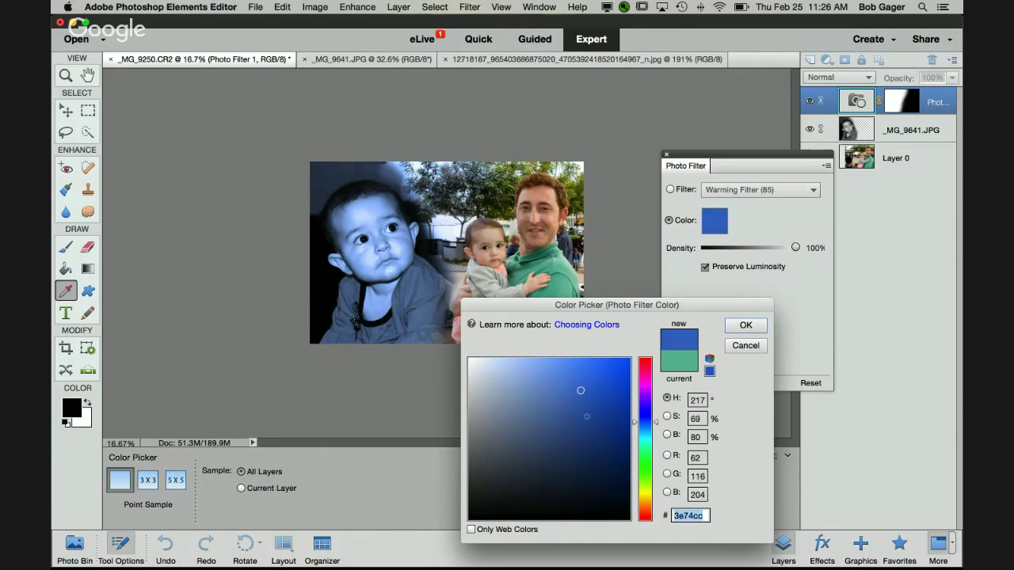
left_click(587, 417)
left_click(745, 325)
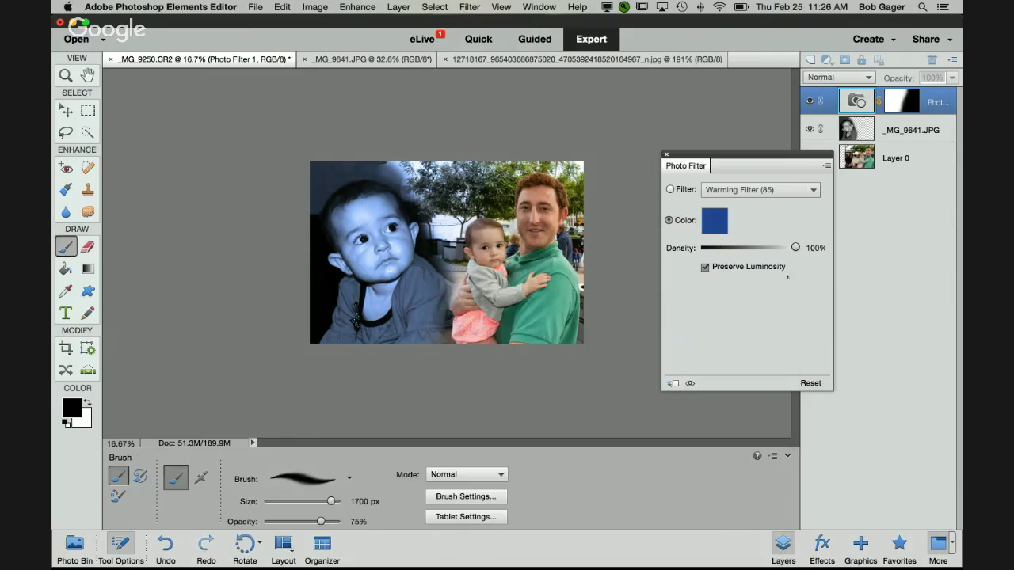
left_click(666, 154)
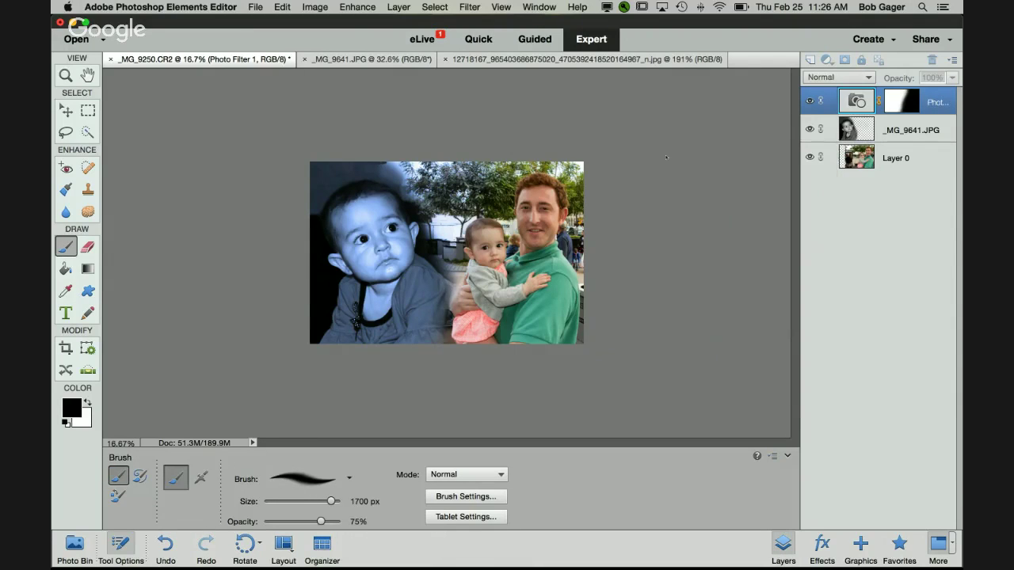
- Touch up the Photo Filter layer mask with the brush along the transition between the large baby and the family
left_click(895, 104)
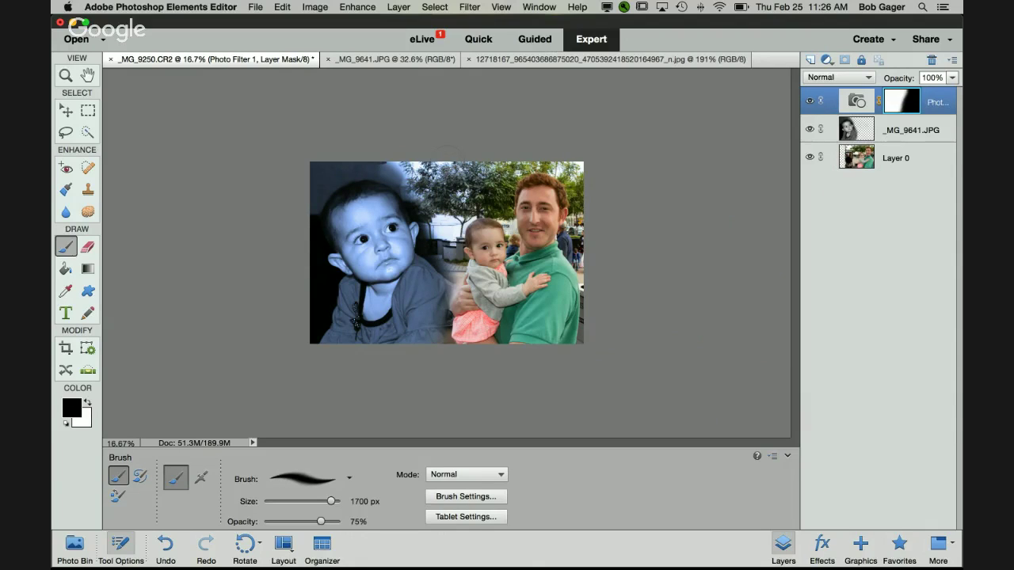
key("x")
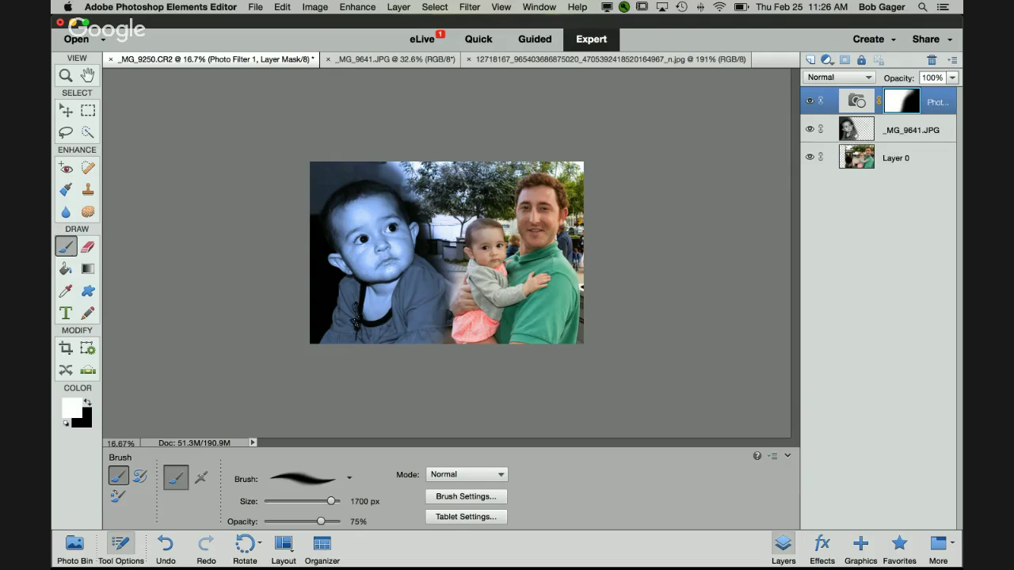
- Scale the _MG_9641.JPG layer to about 109%, rotate it about 21° clockwise, and reposition the large baby lower in the frame
left_click(855, 130)
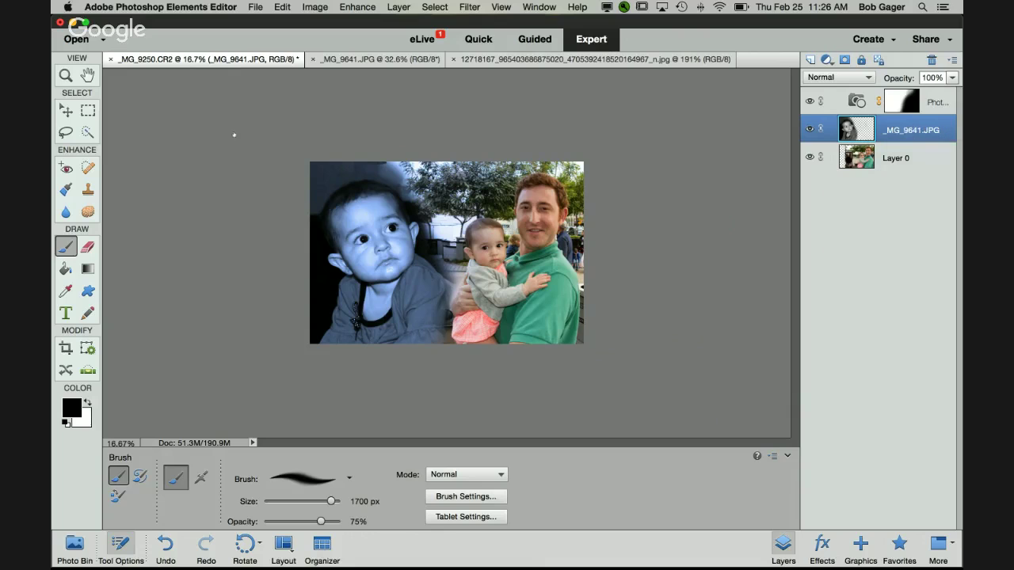
key("v")
key("x")
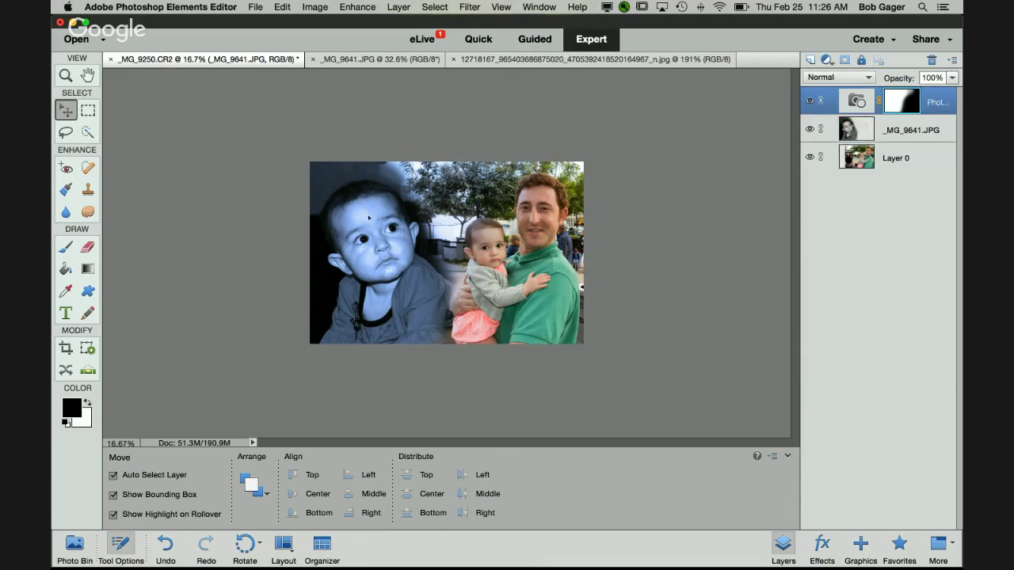
left_click(368, 217)
left_click(392, 248)
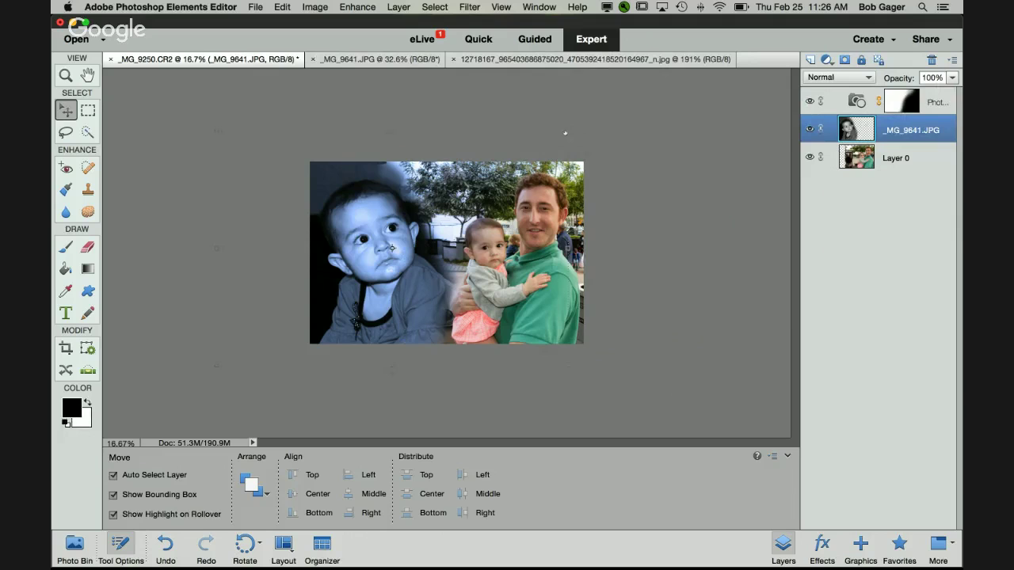
left_click(566, 132)
left_click_drag(568, 131, 600, 116)
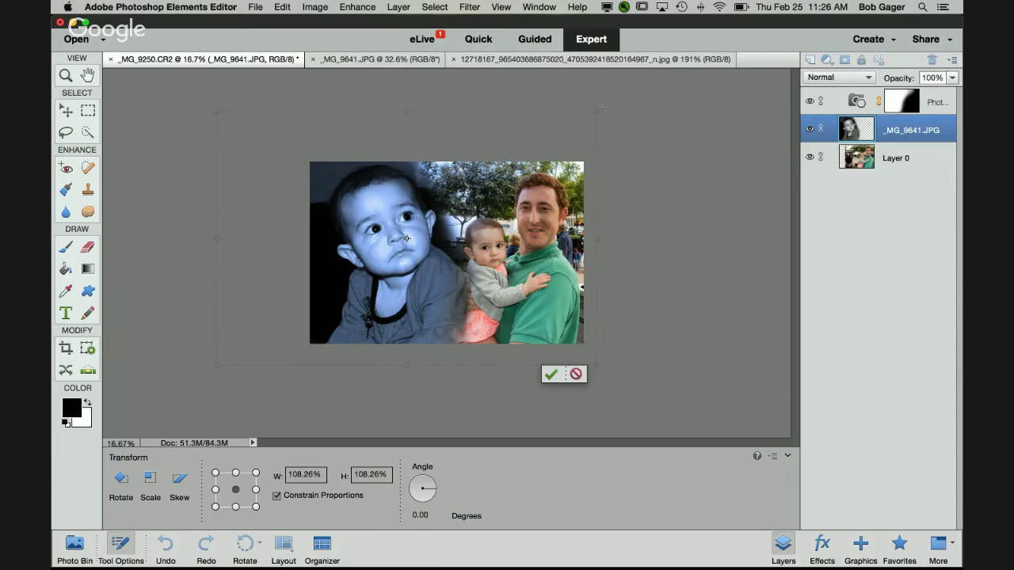
left_click_drag(600, 107, 630, 196)
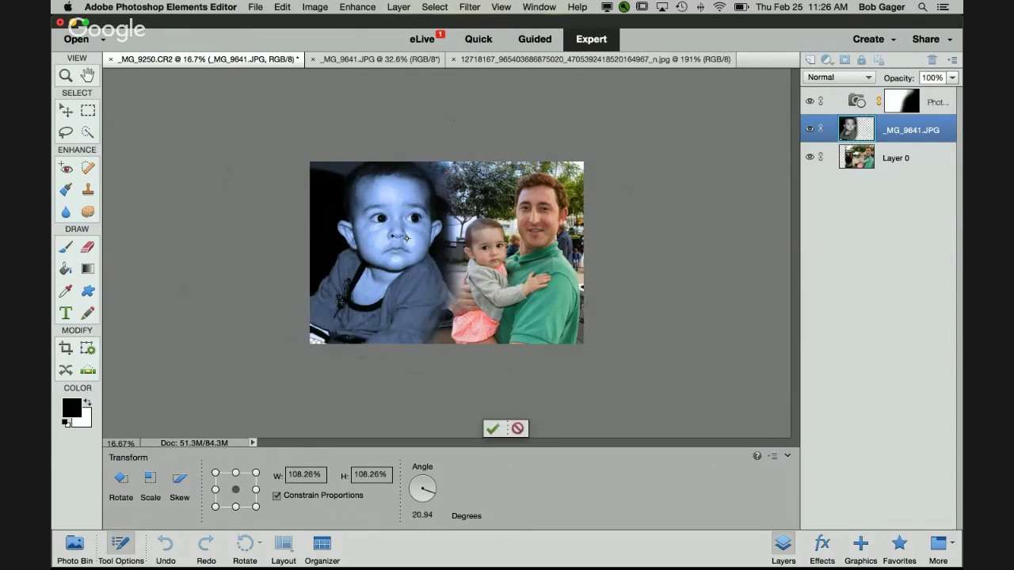
left_click_drag(378, 247, 395, 269)
mouse_move(620, 216)
left_mouse_down()
mouse_move(640, 208)
mouse_move(624, 223)
left_mouse_up()
left_click(484, 429)
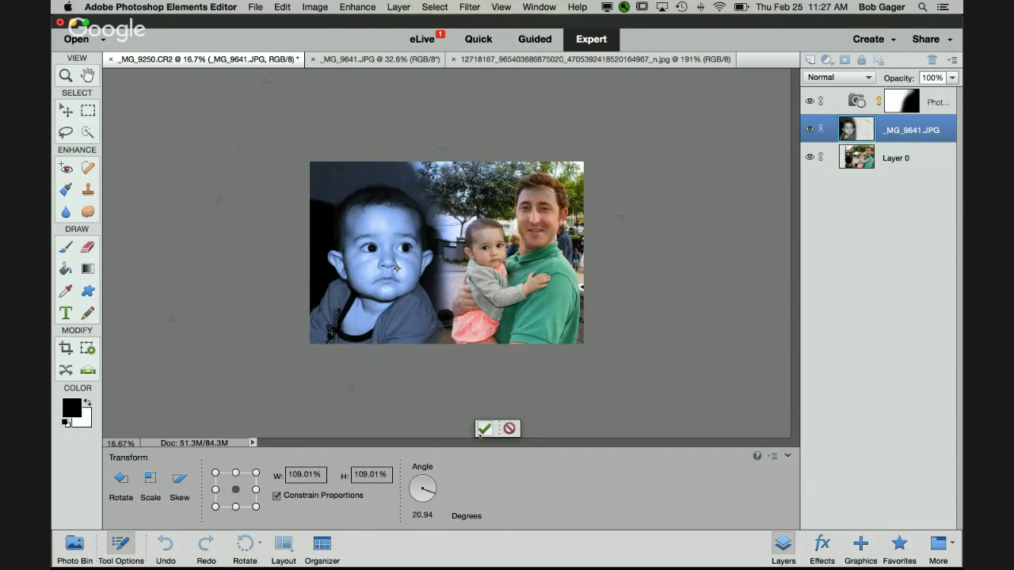
- Scale the family photo on Layer 0 to about 112% and reposition it so the man and small child sit lower
left_click(661, 381)
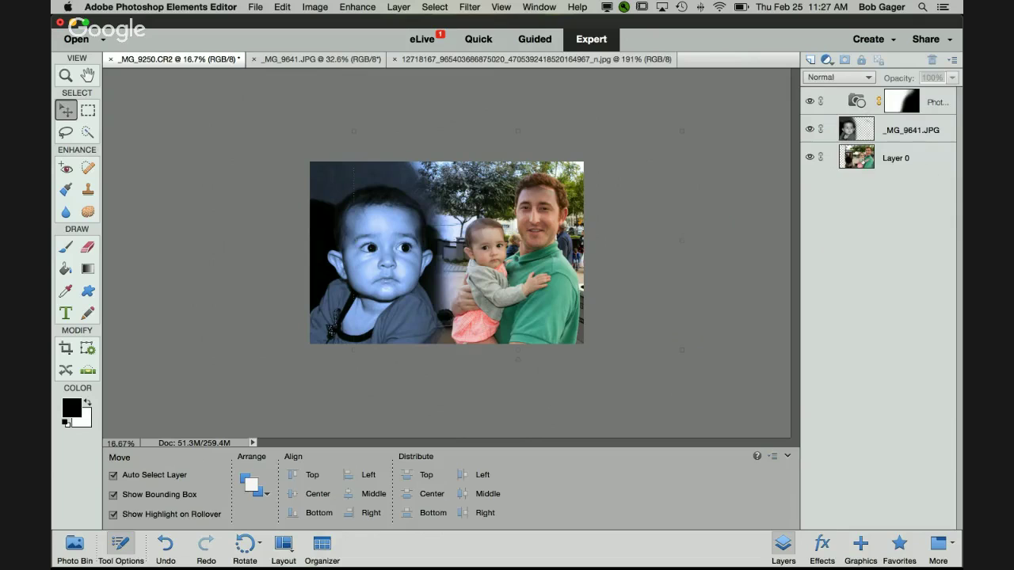
left_click(863, 161)
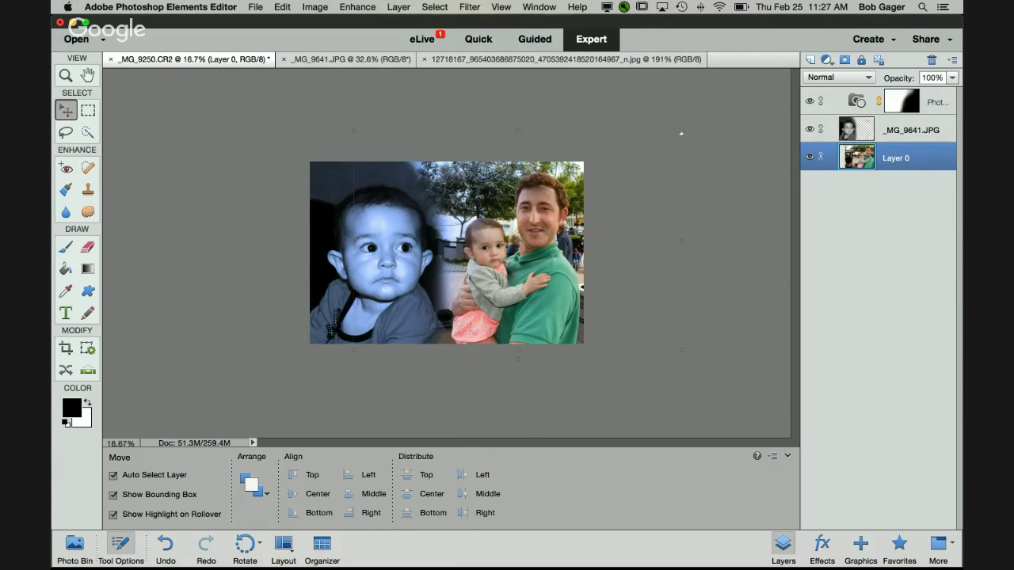
left_click(680, 133)
left_click_drag(680, 133, 764, 85)
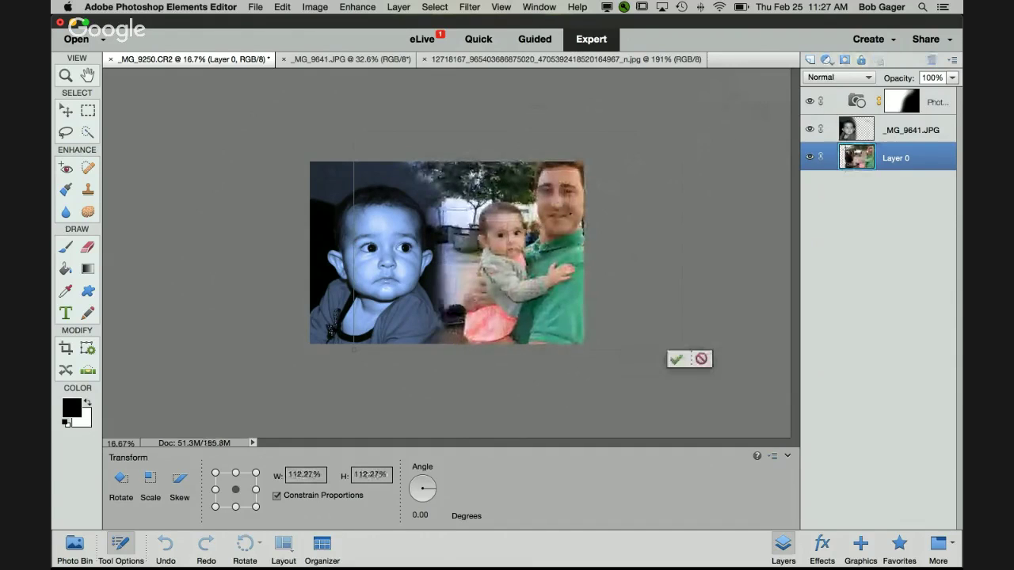
left_click_drag(552, 196, 547, 209)
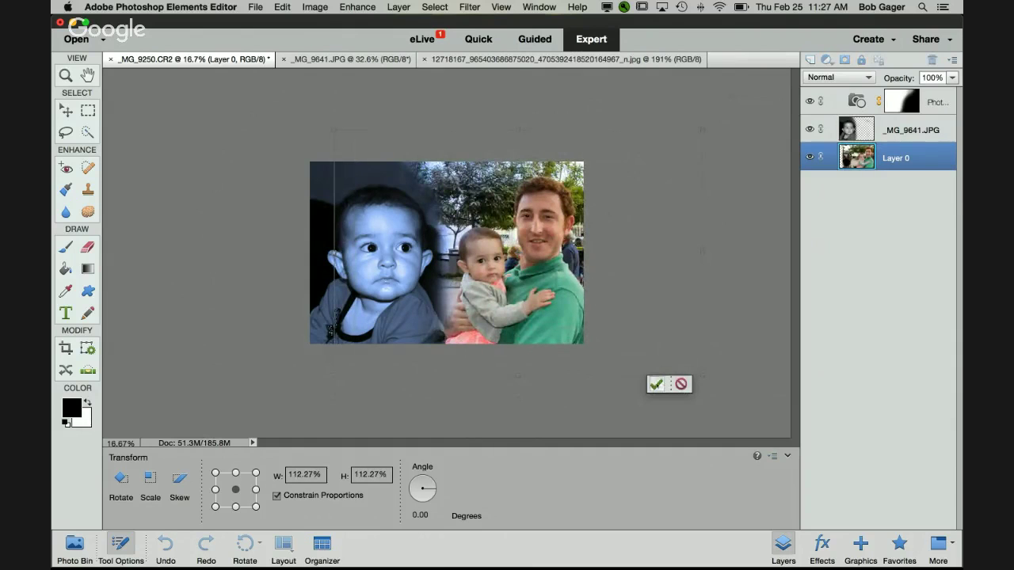
left_click(656, 385)
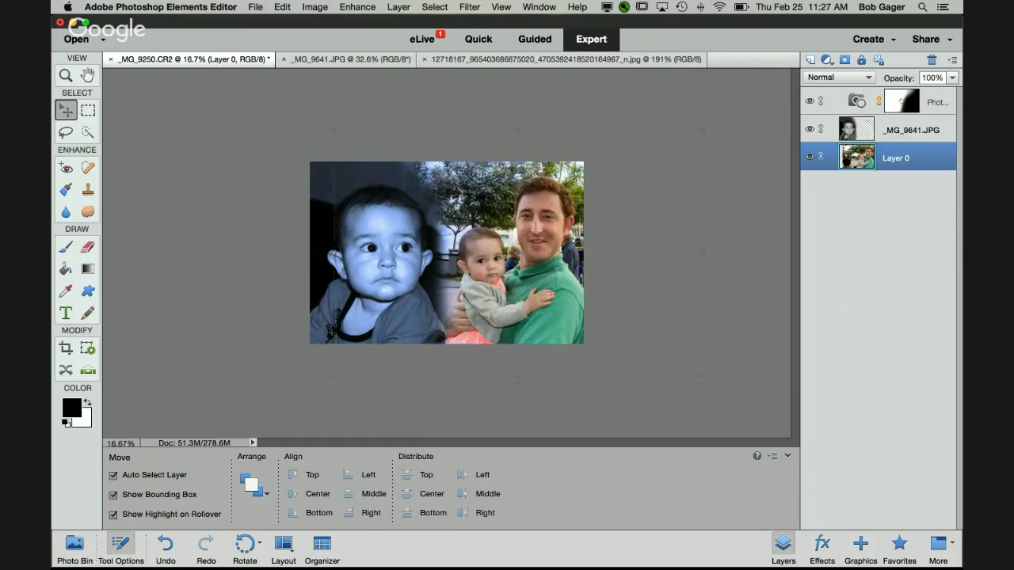
- Paint white on the Photo Filter layer mask with the 1700 px brush at 75% opacity, extending the blue tint along the family's lower edge
left_click(848, 103)
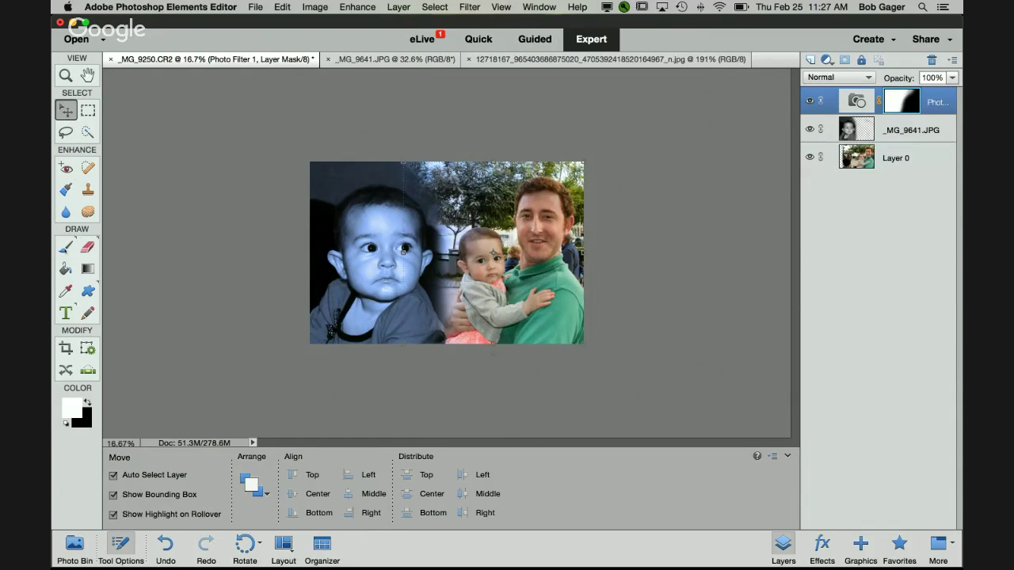
key("b")
key("x")
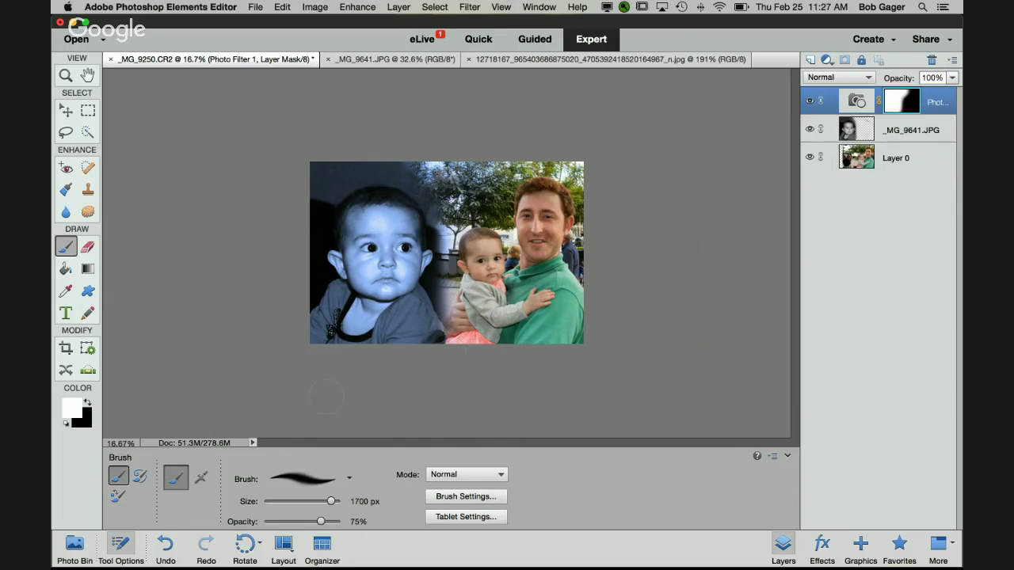
key("x")
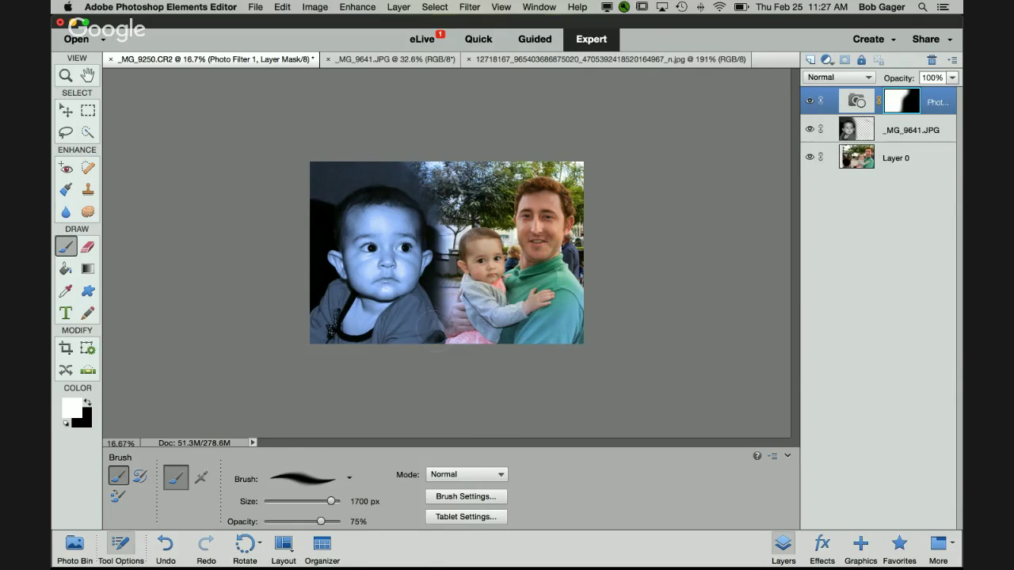
left_click_drag(432, 420, 520, 420)
- Compare the blended family composite with the She's Gone book cover image
left_click(590, 59)
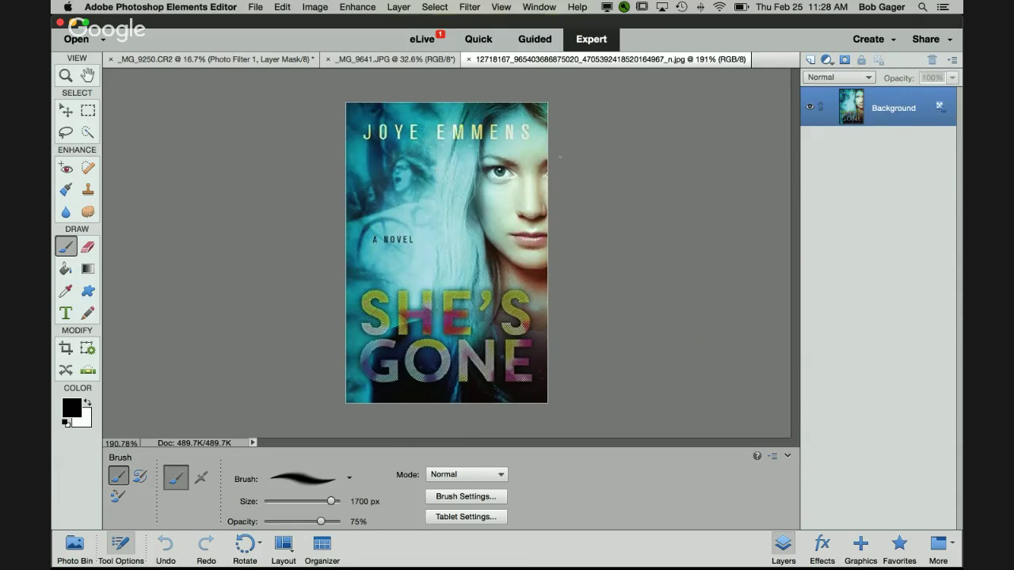
left_click(238, 60)
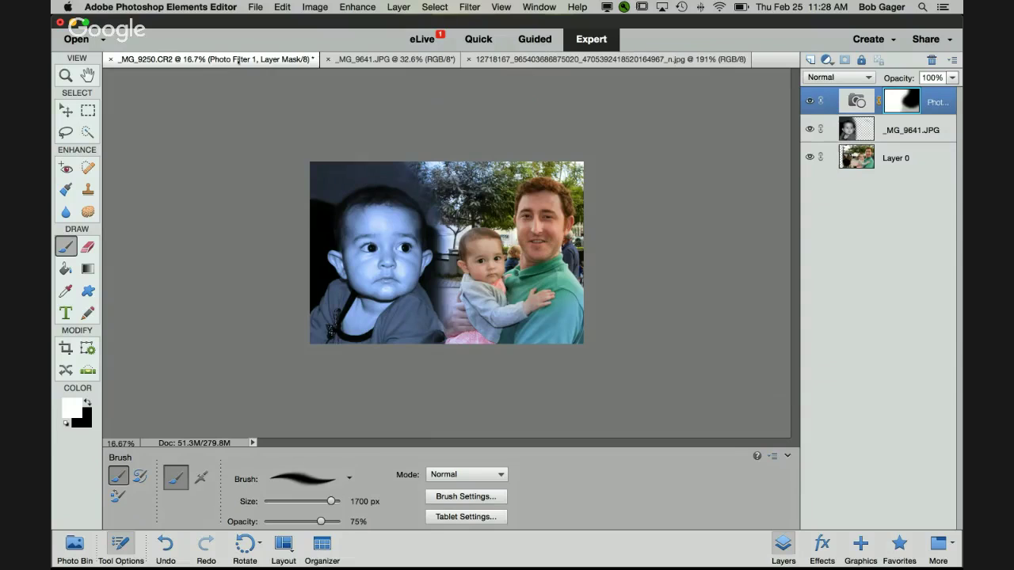
left_click(588, 60)
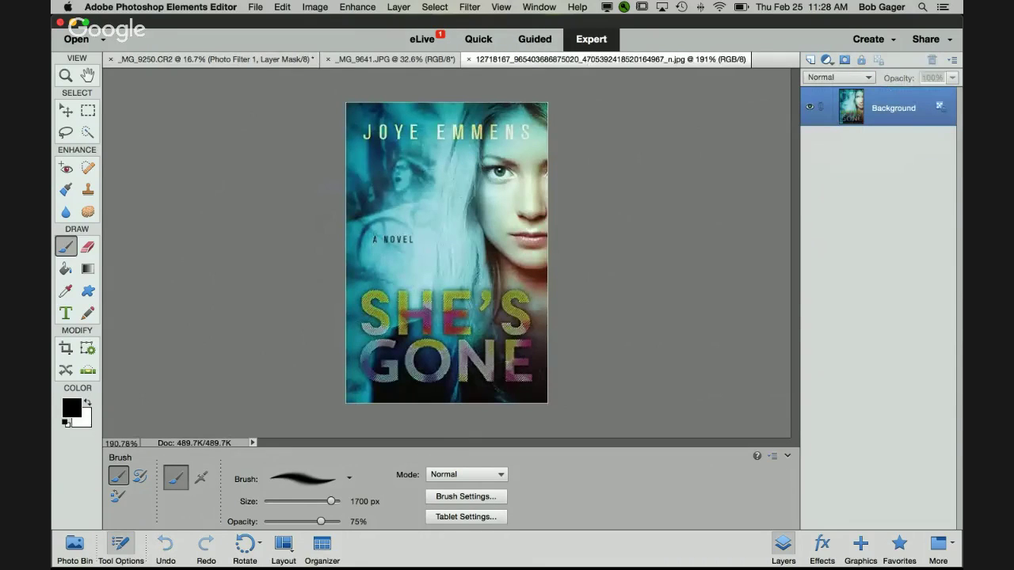
left_click(239, 61)
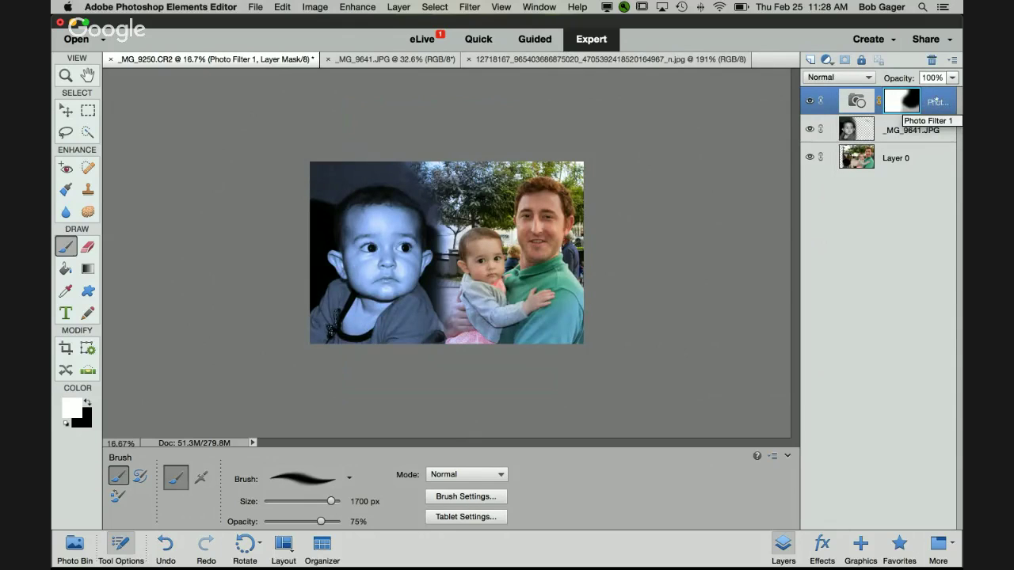
- Set up the Horizontal Type tool with blue text in Chalkboard Regular, above the Photo Filter layer
left_click(935, 102)
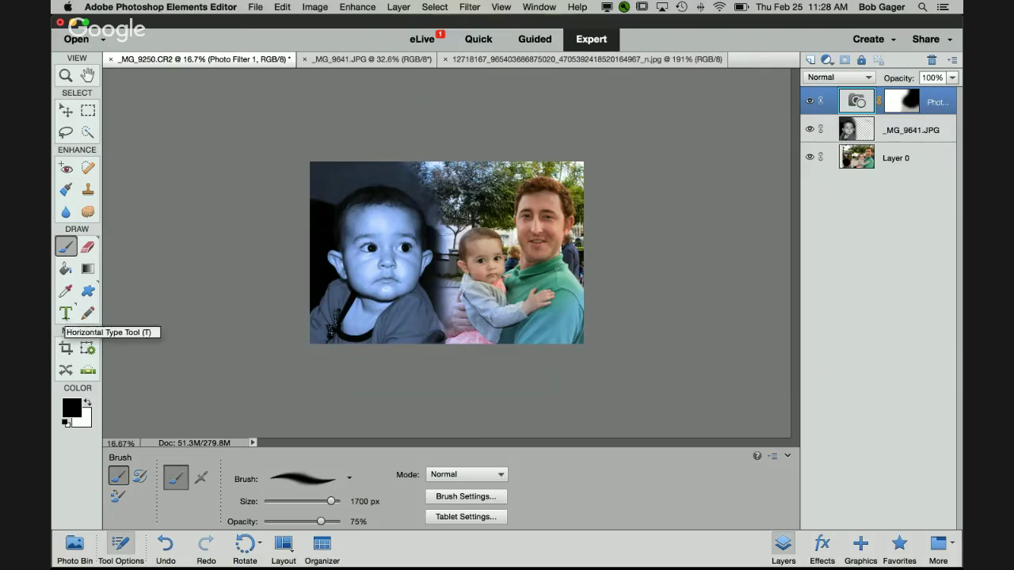
left_click(66, 313)
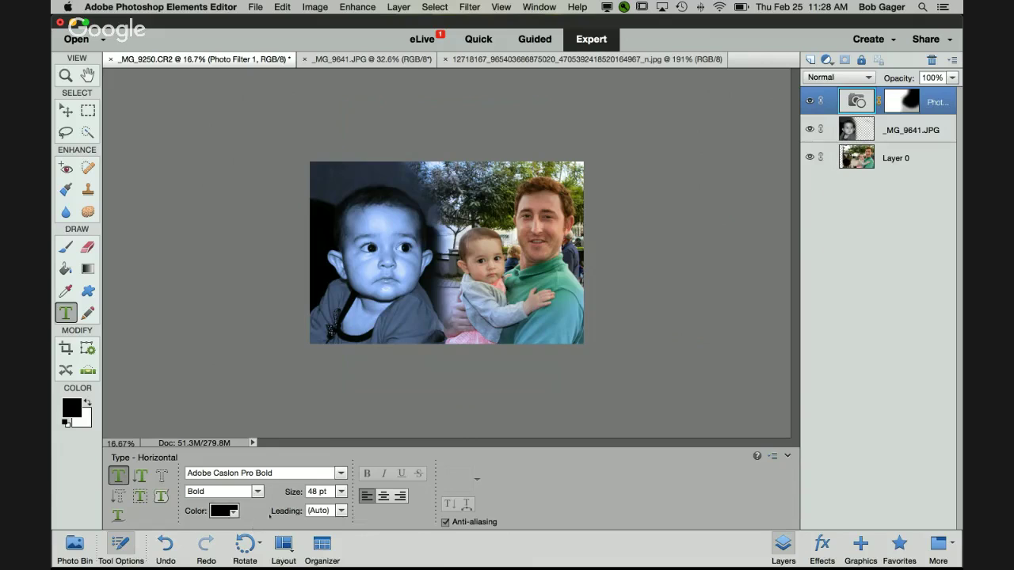
left_click(224, 512)
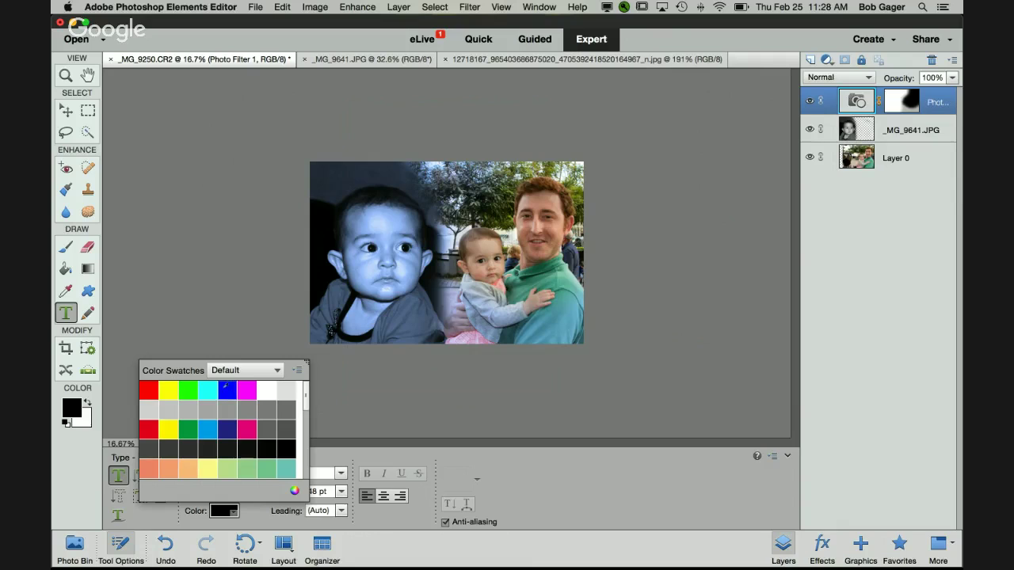
left_click(227, 390)
left_click(257, 515)
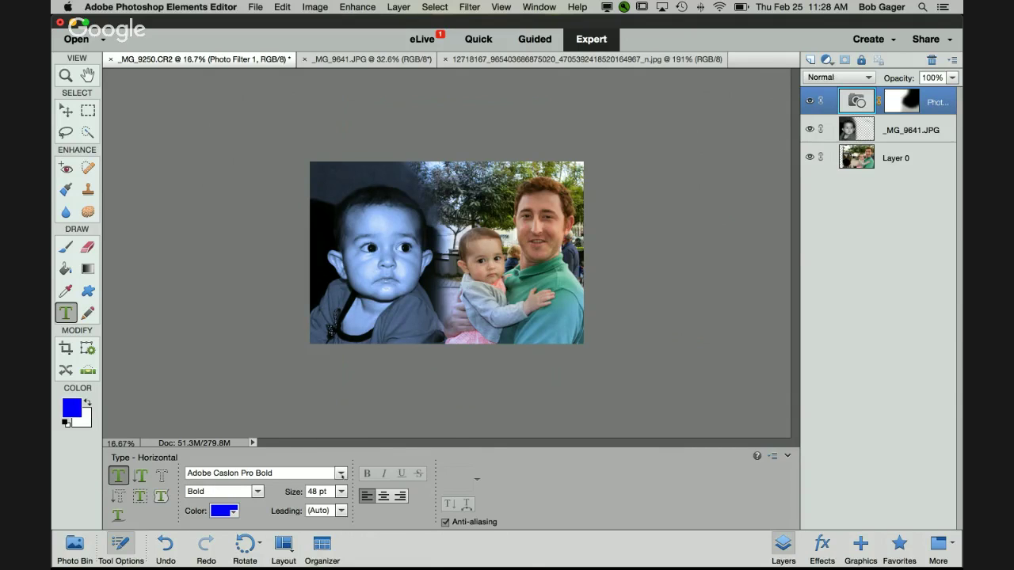
left_click(340, 472)
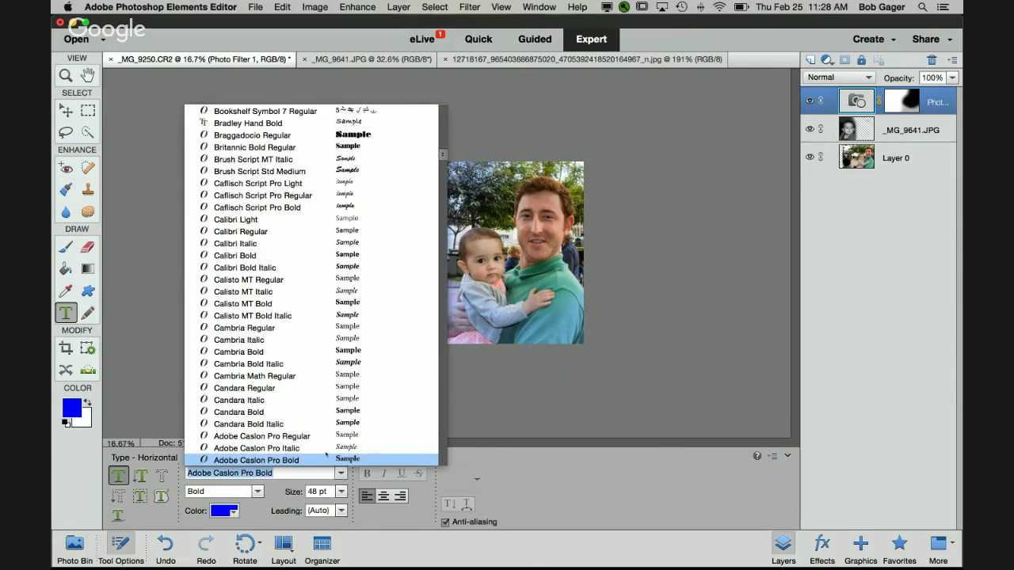
scroll(317, 428, "down", 8)
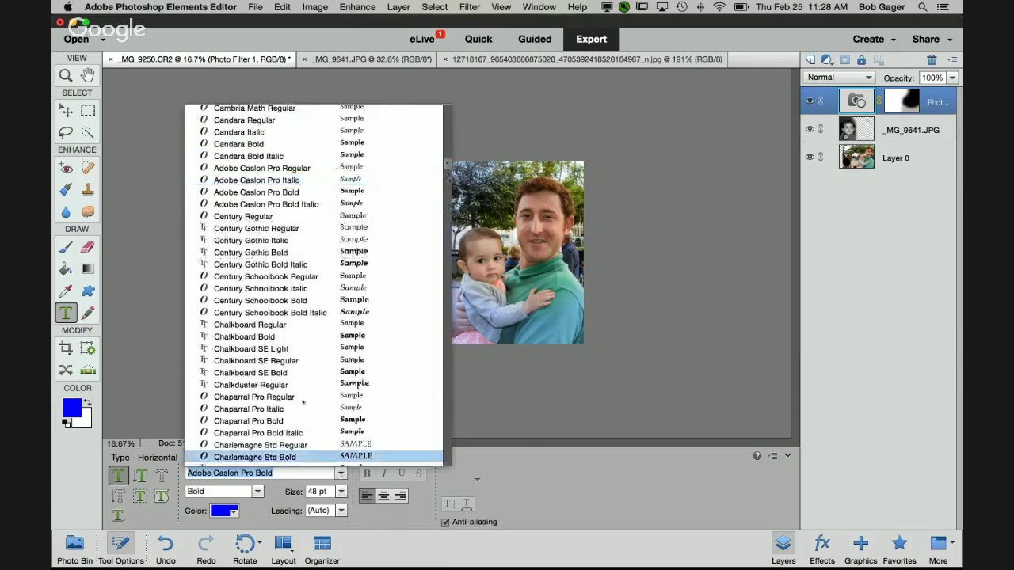
left_click(404, 325)
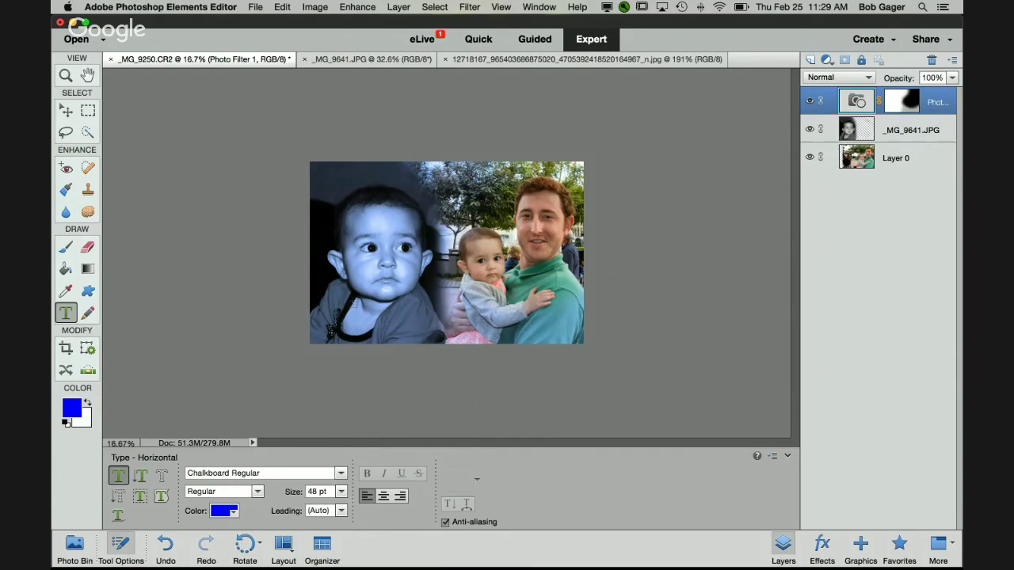
- Add a 48 pt text line with the first names of the child and the man, starting at the large baby's chest
left_click(407, 311)
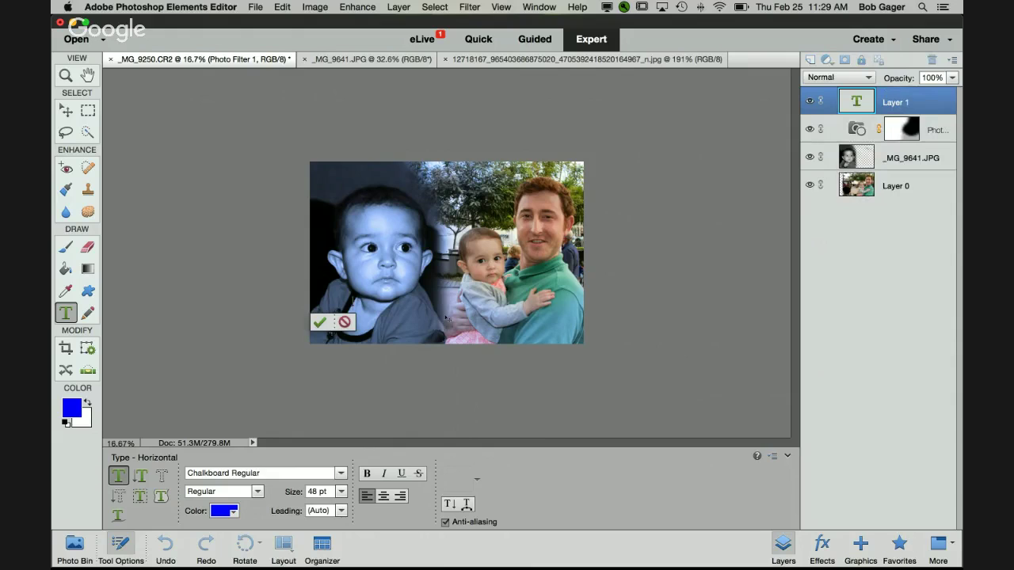
type("Audr")
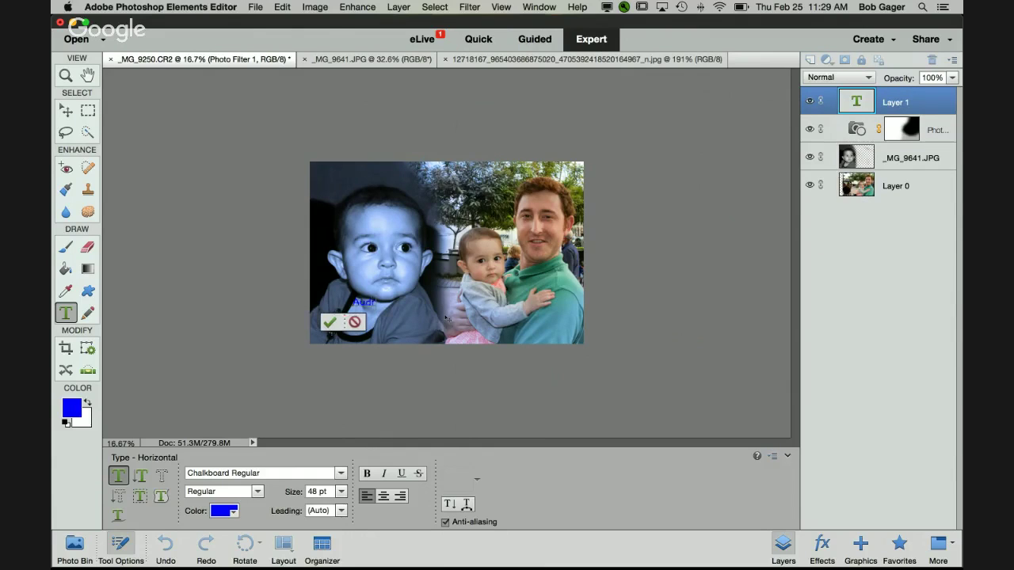
type("ey And")
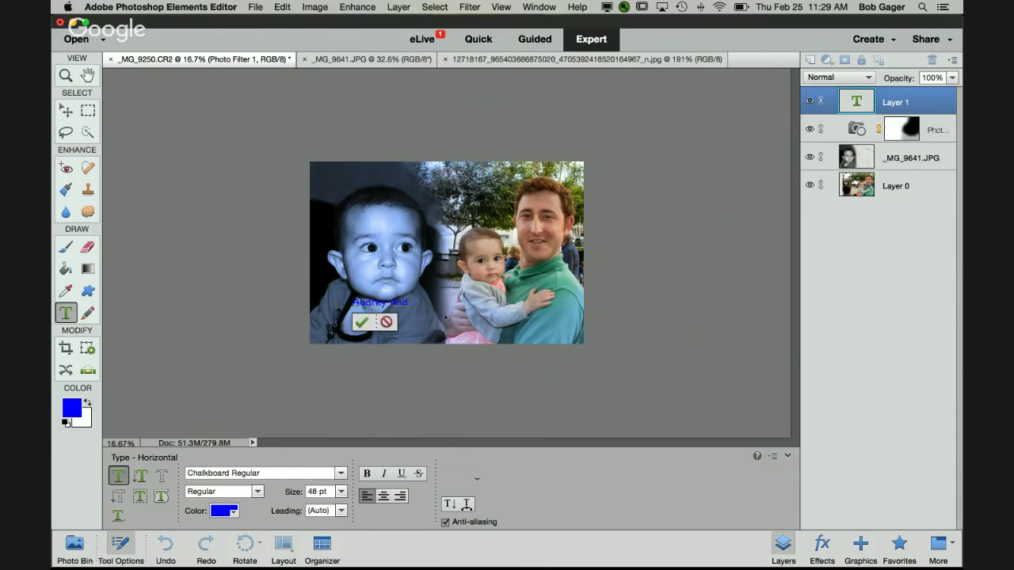
type(" Andy")
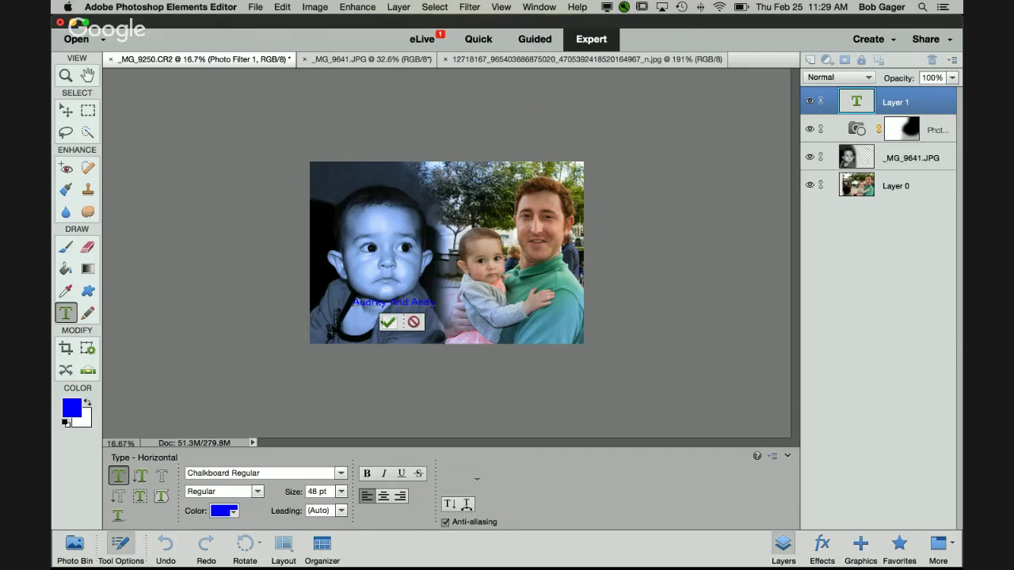
left_click(388, 322)
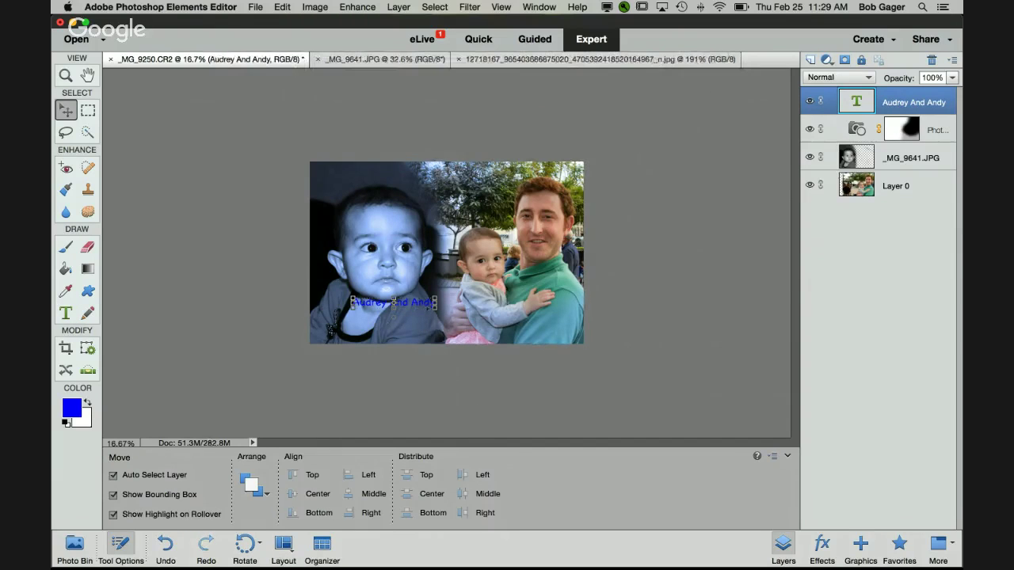
- Stretch the name text to about 312% width and 431% height so it spans the lower part of the composite
left_click_drag(435, 307, 578, 339)
mouse_move(478, 282)
left_mouse_down()
mouse_move(491, 282)
mouse_move(472, 286)
left_mouse_up()
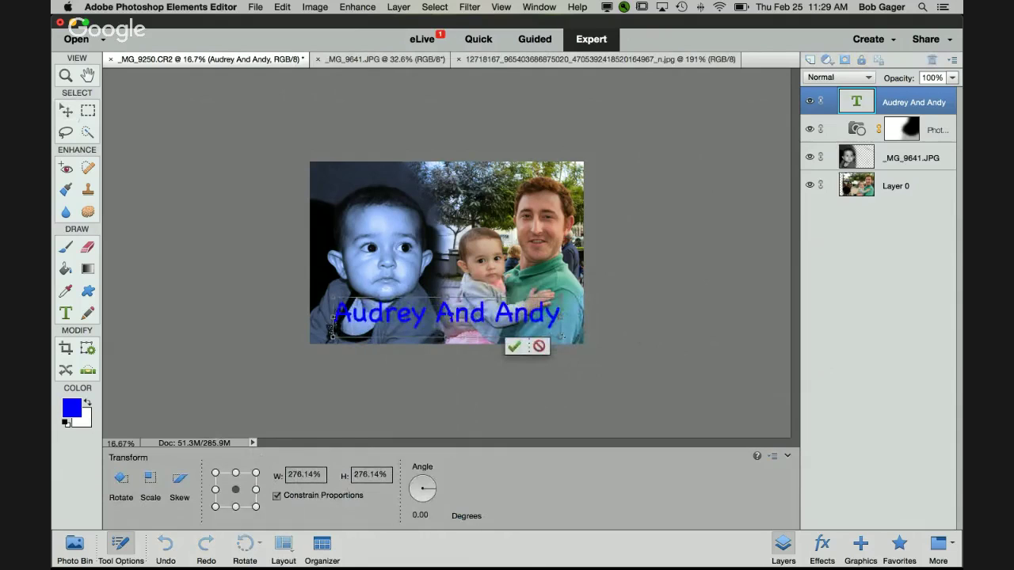
left_click_drag(563, 340, 579, 350)
left_click_drag(519, 314, 507, 316)
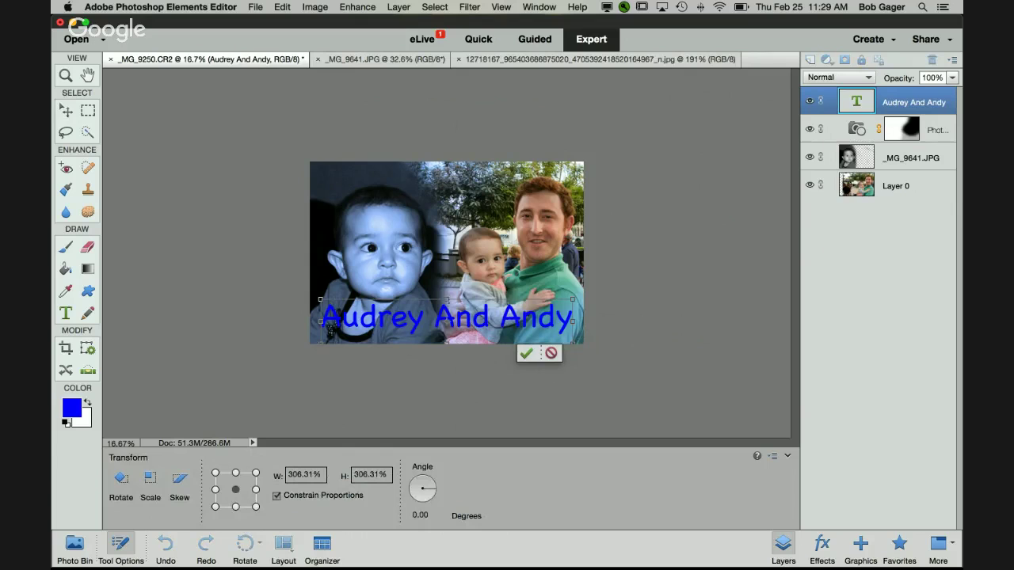
mouse_move(447, 300)
left_mouse_down()
mouse_move(447, 257)
mouse_move(447, 310)
mouse_move(447, 280)
left_mouse_up()
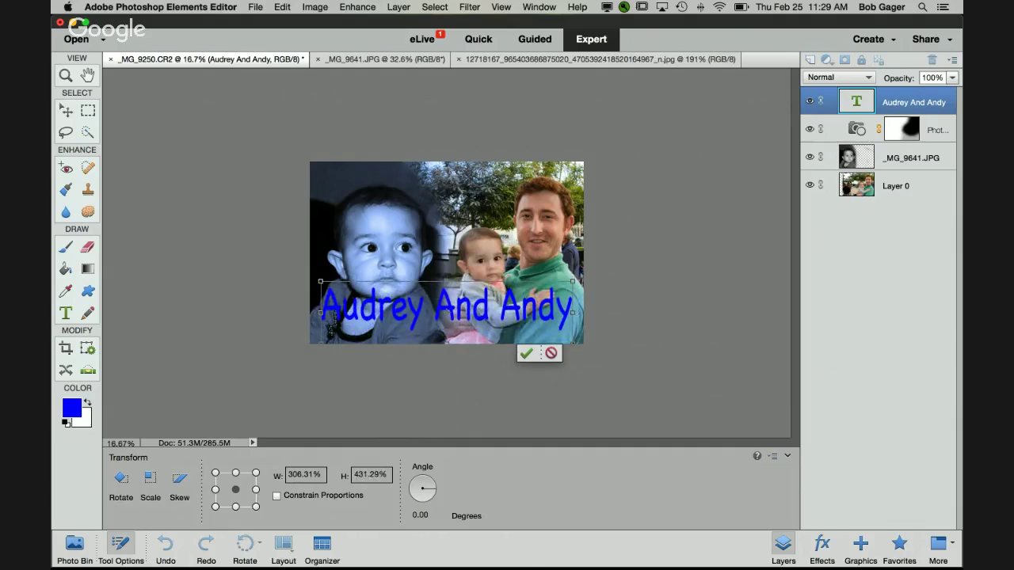
left_click_drag(572, 312, 577, 313)
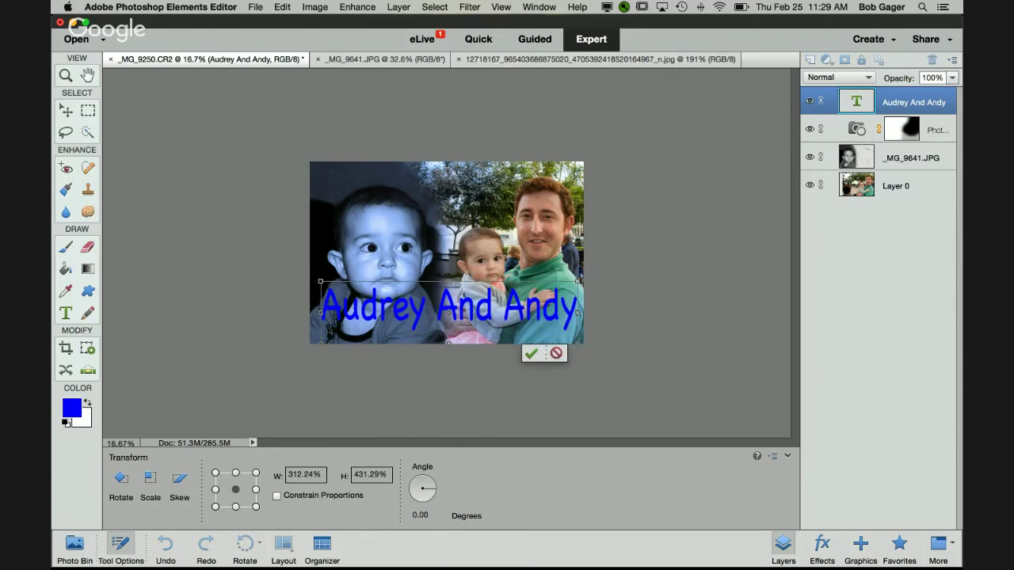
left_click(532, 354)
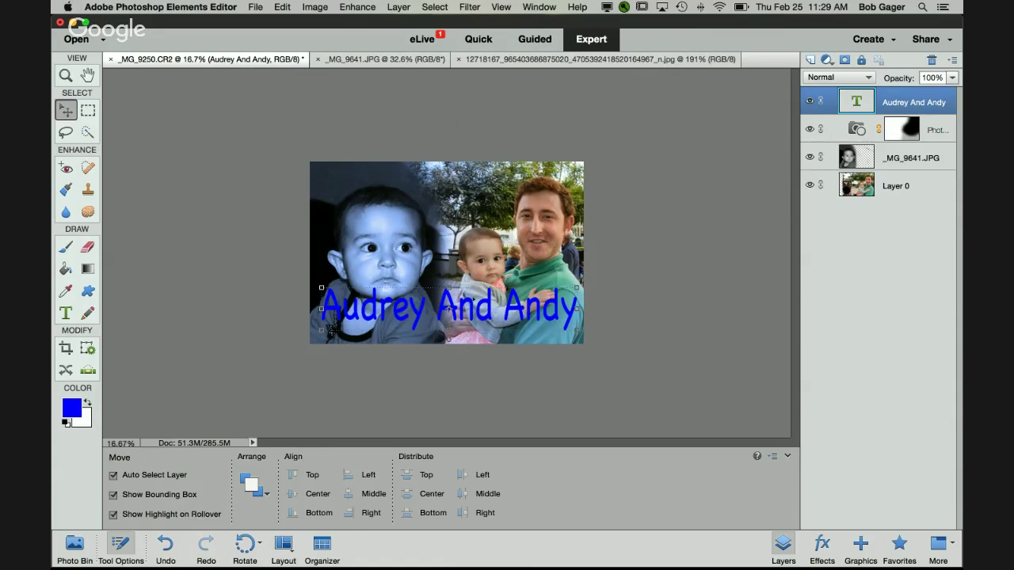
- Recolor the name text white and move it slightly lower in the composite
double_click(447, 307)
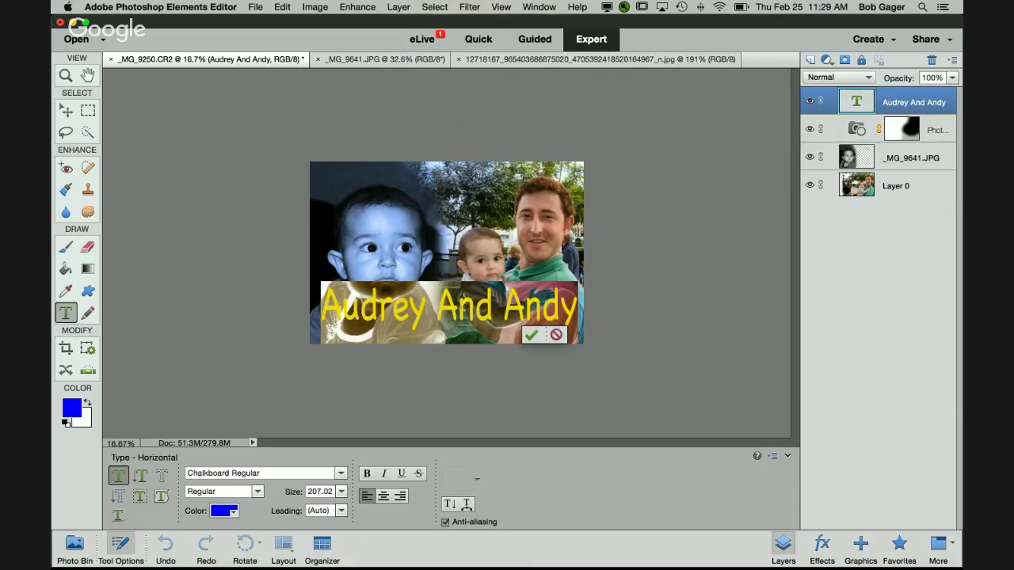
left_click(219, 511)
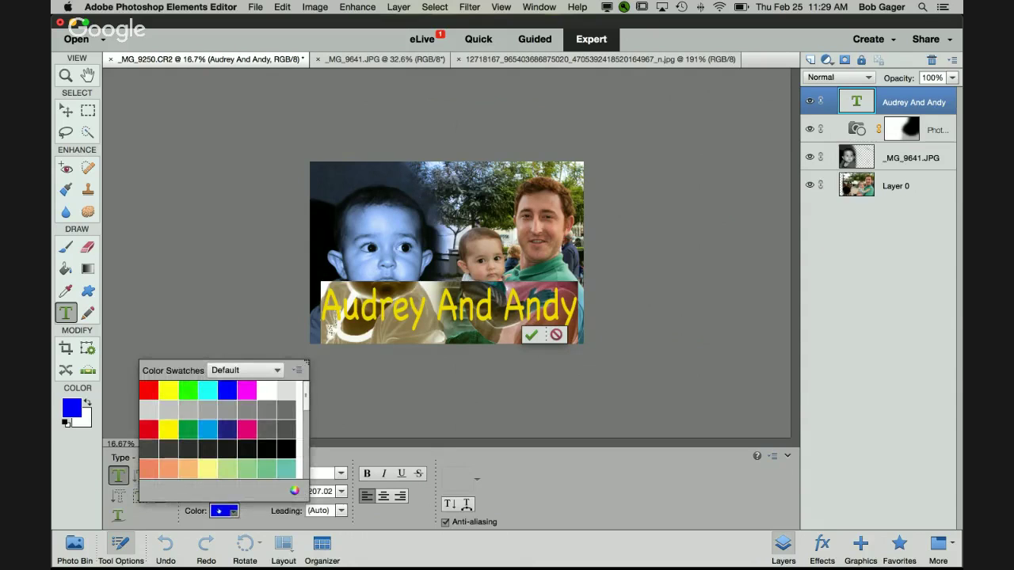
left_click(266, 390)
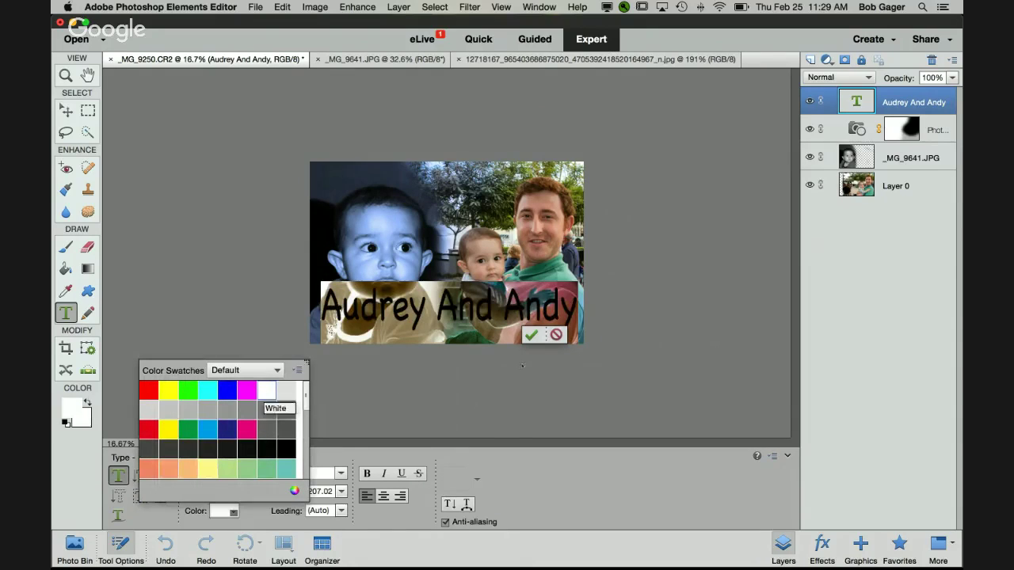
left_click(531, 334)
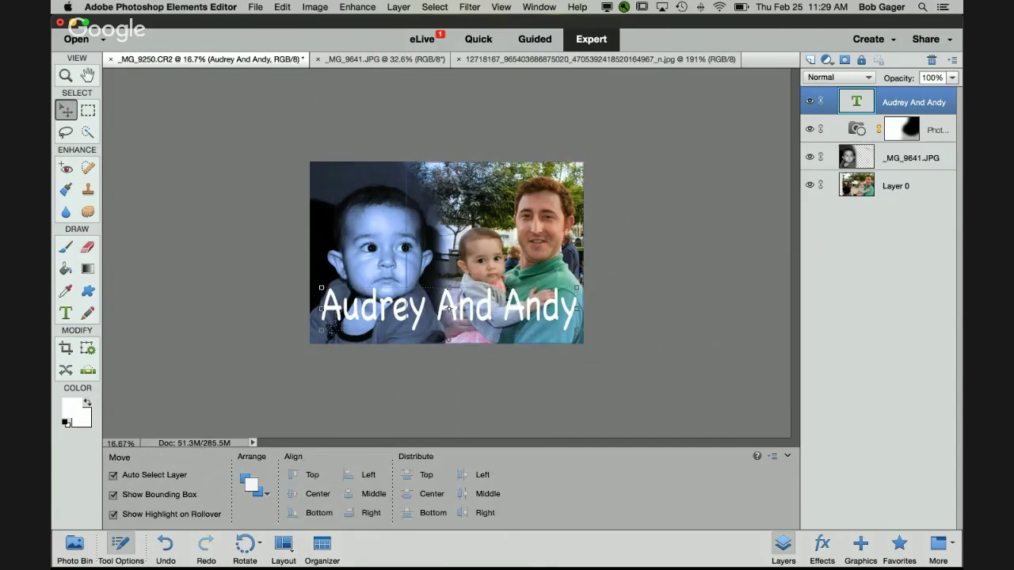
left_click_drag(448, 309, 446, 314)
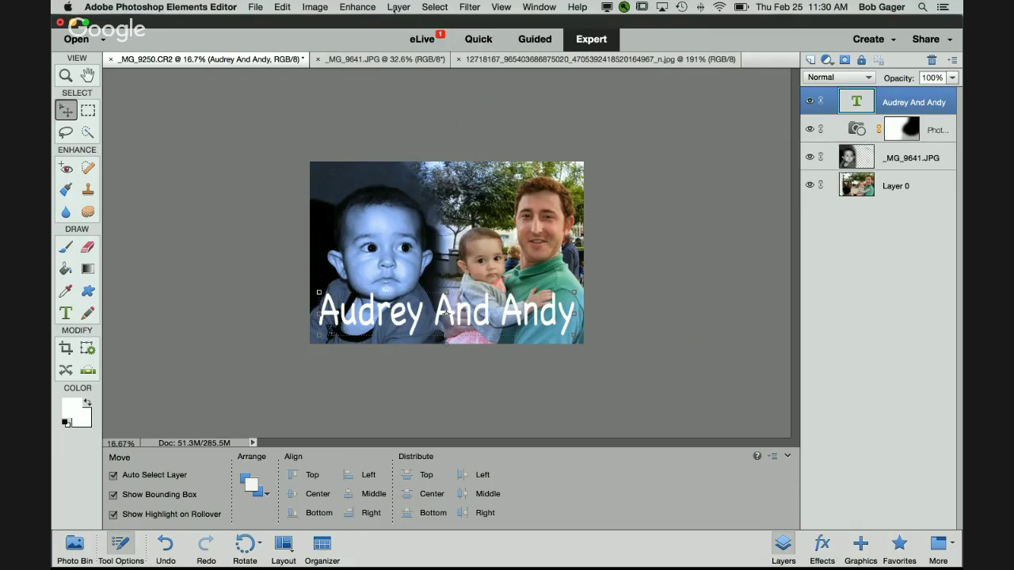
- Add a Drop Shadow layer style to the name text with size 62 px, distance 2 px and opacity 82%
left_click(397, 7)
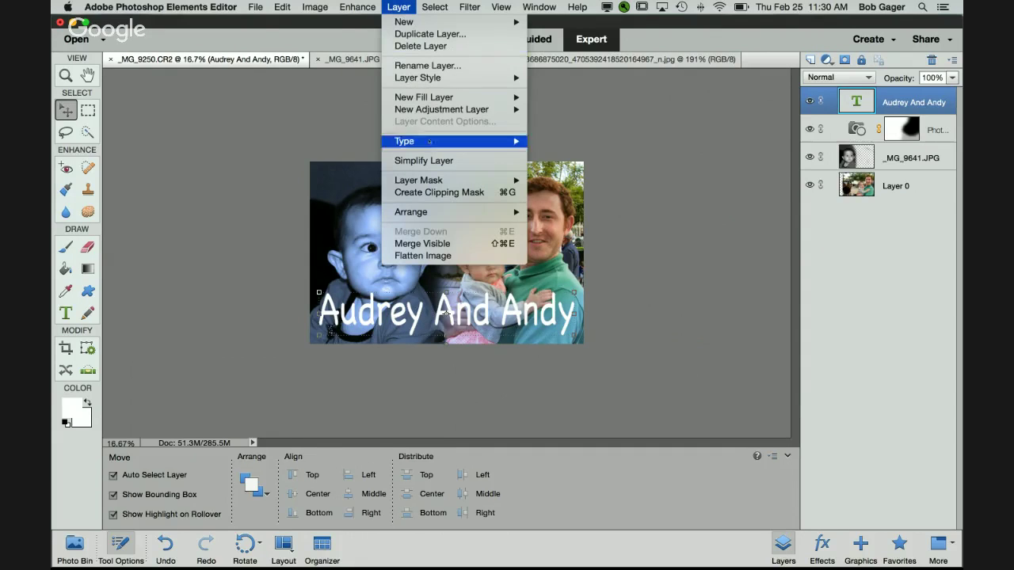
mouse_move(428, 77)
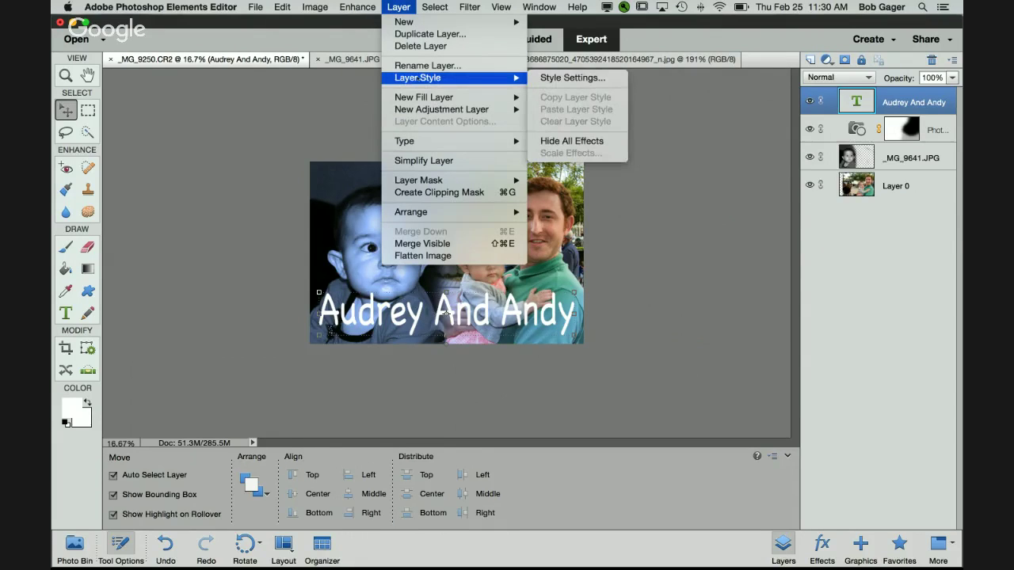
left_click(570, 78)
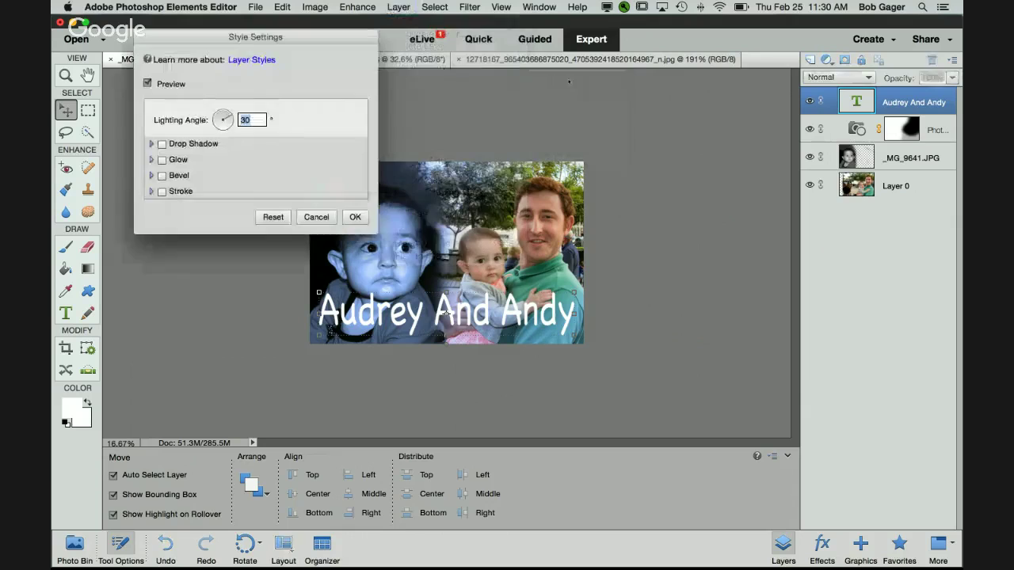
left_click(162, 143)
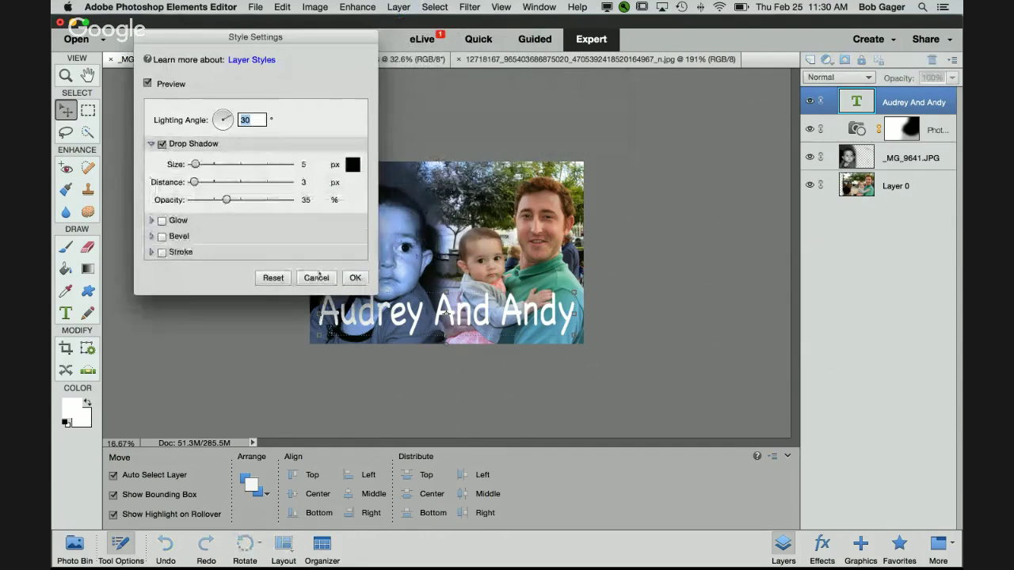
left_click_drag(195, 164, 273, 200)
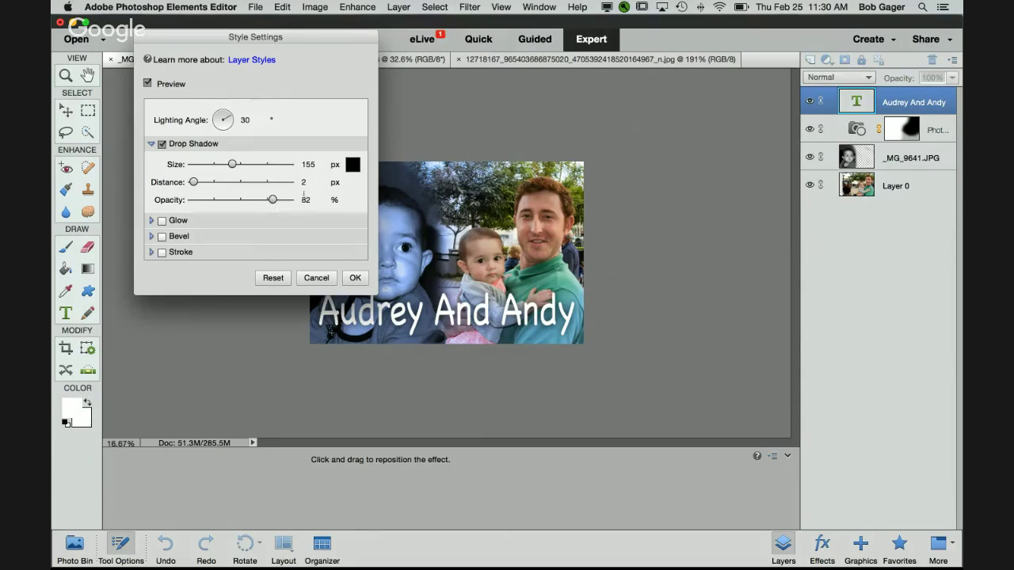
left_click_drag(235, 166, 210, 164)
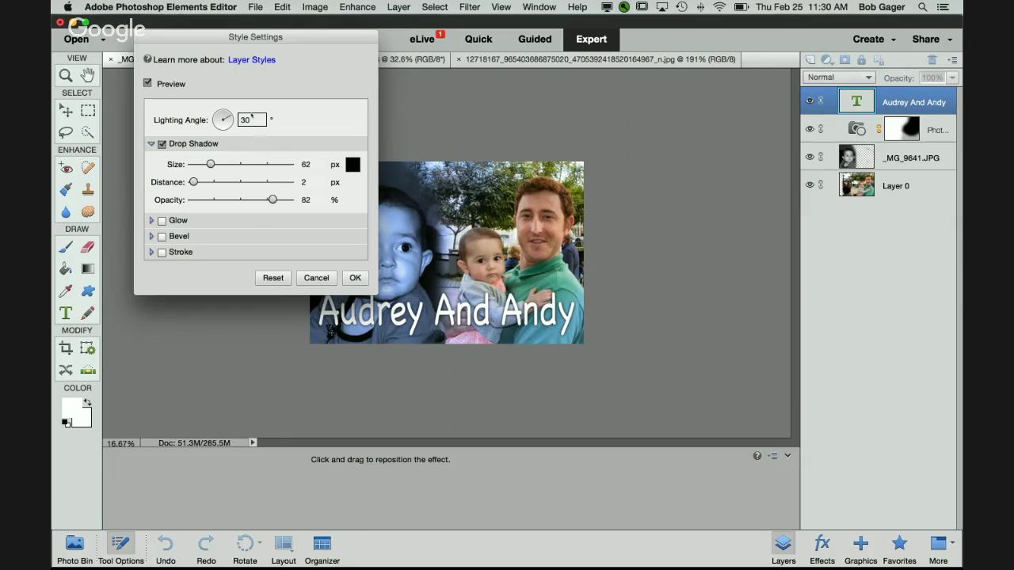
- Add an upward Bevel of 32 px to the name text and apply the layer style settings
left_click(161, 236)
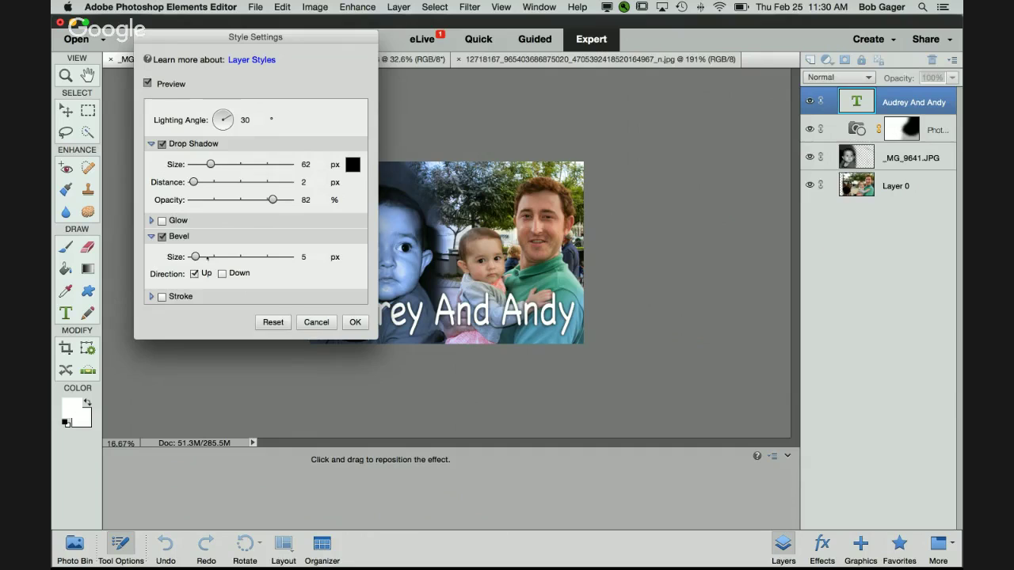
left_click_drag(194, 256, 203, 257)
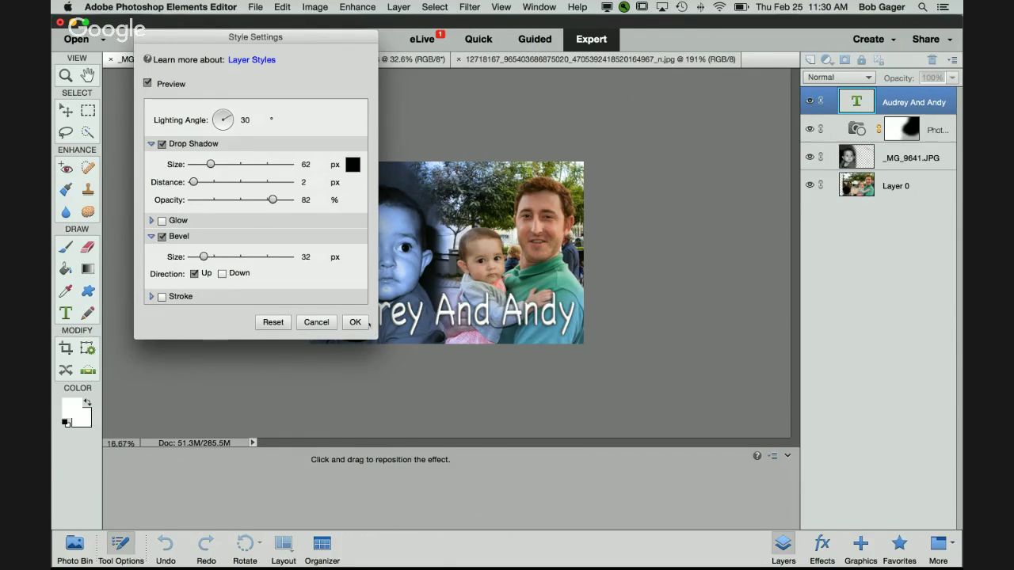
left_click(357, 322)
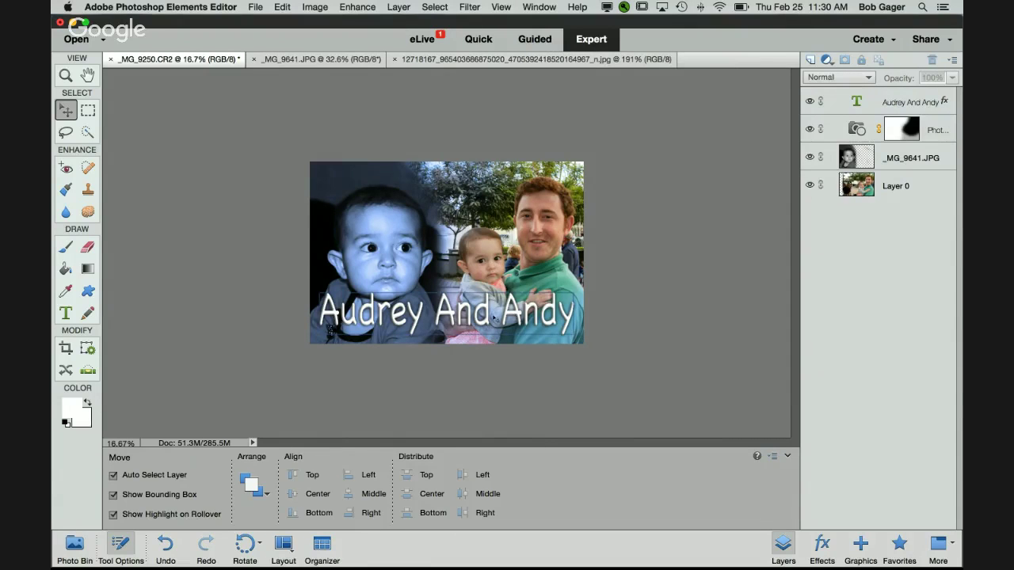
- Change the capital A of the title's middle word to lowercase so it reads "and", and commit the text
double_click(493, 316)
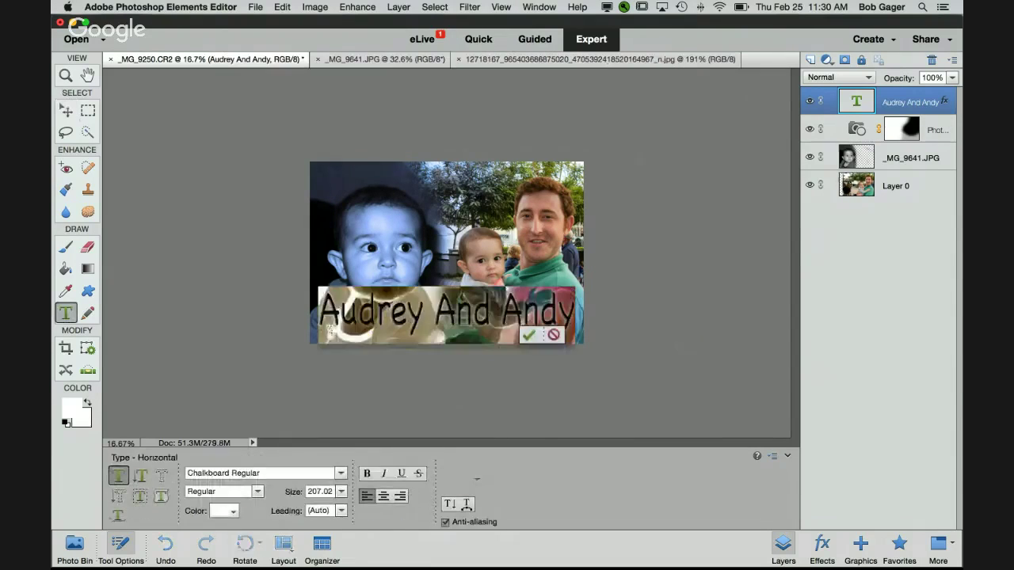
left_click_drag(434, 313, 457, 313)
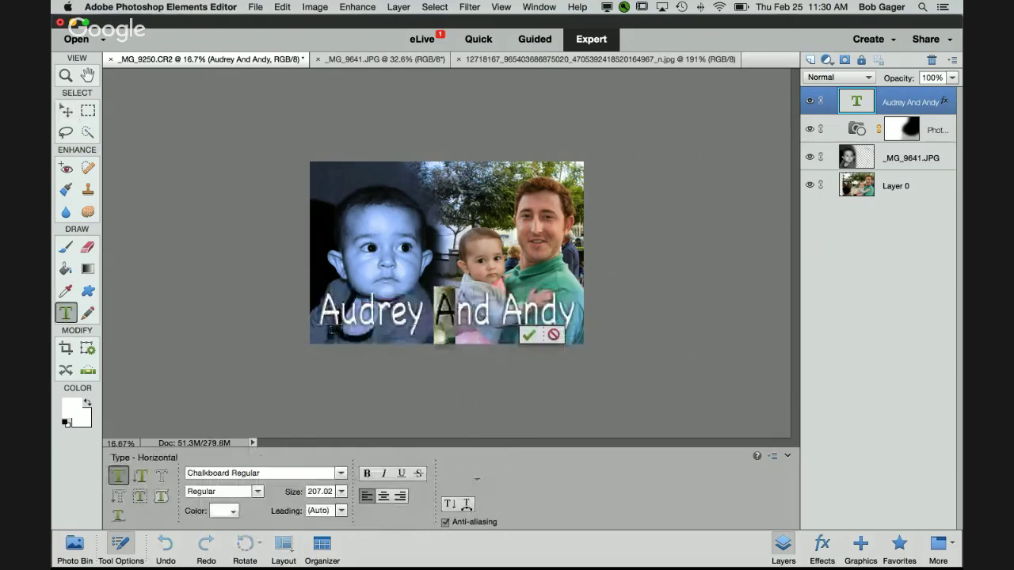
type("a")
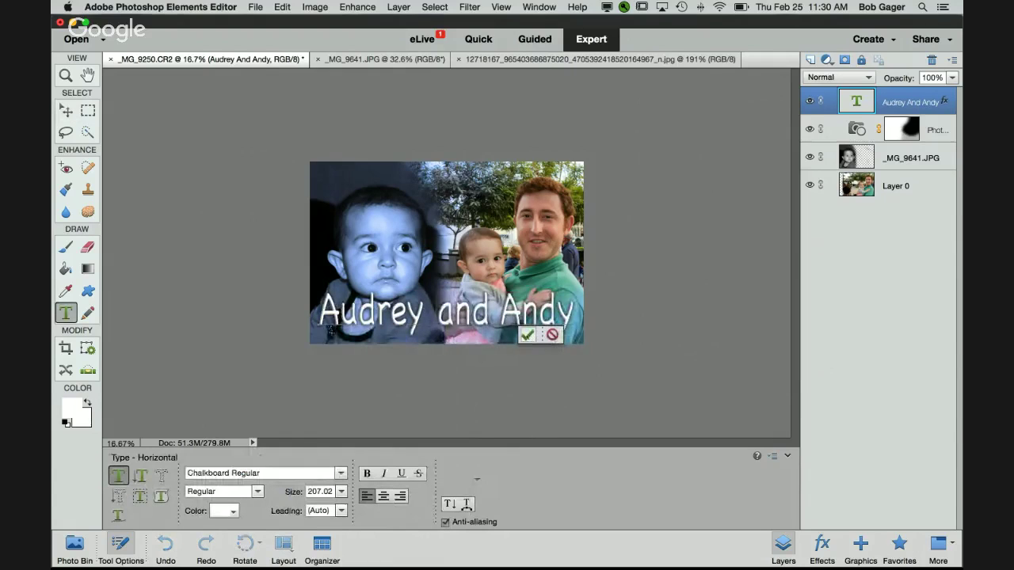
left_click(529, 334)
key("v")
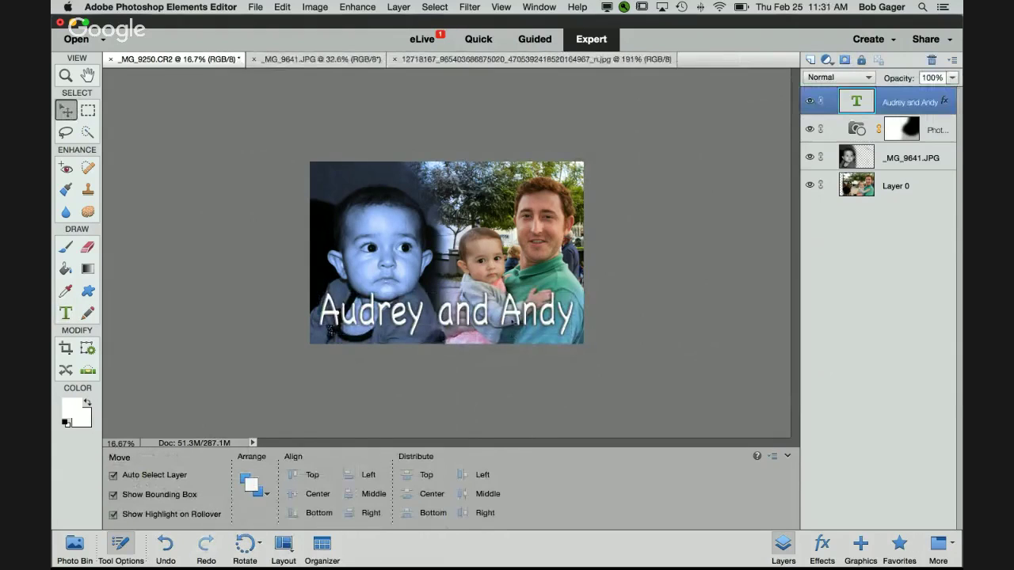
- Scale the name text to about 100.44% width and 88.36% height, then deselect it
mouse_move(564, 310)
left_mouse_down()
mouse_move(585, 271)
mouse_move(539, 290)
mouse_move(573, 316)
left_mouse_up()
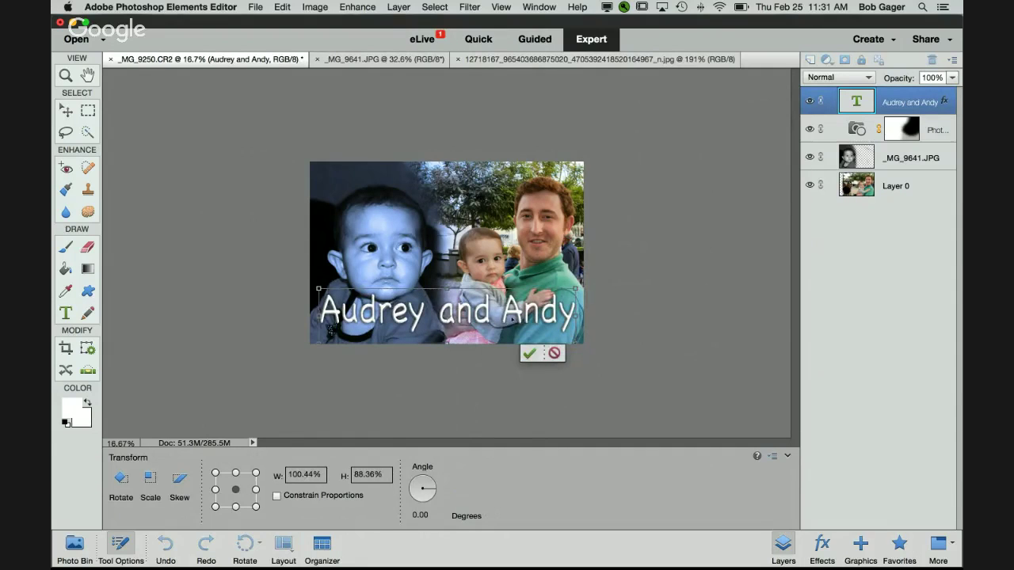
left_click(529, 353)
left_click(660, 363)
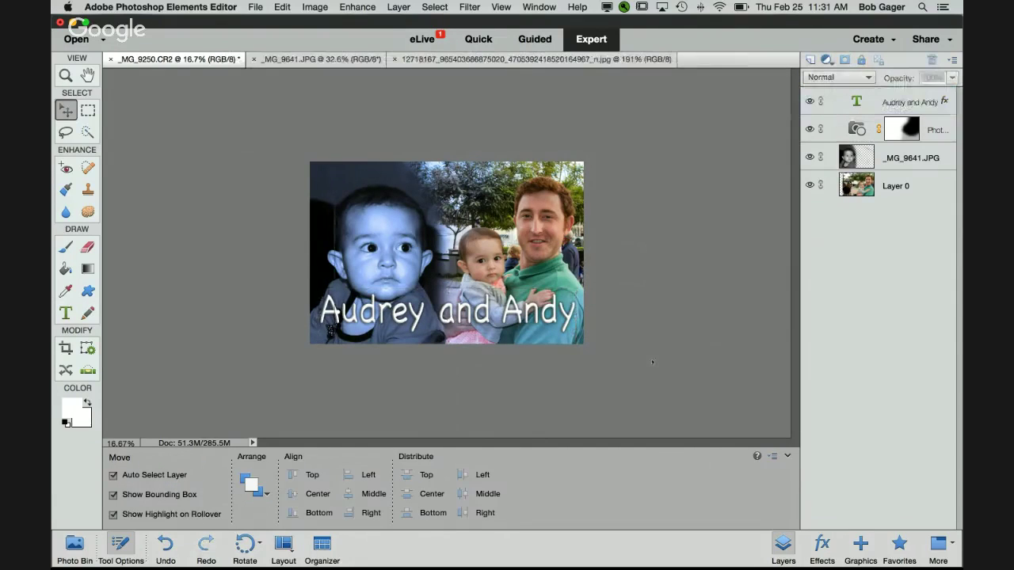
- Hide the tool options and layer list and fit the composite to the screen to view the finished cover
left_click(913, 187)
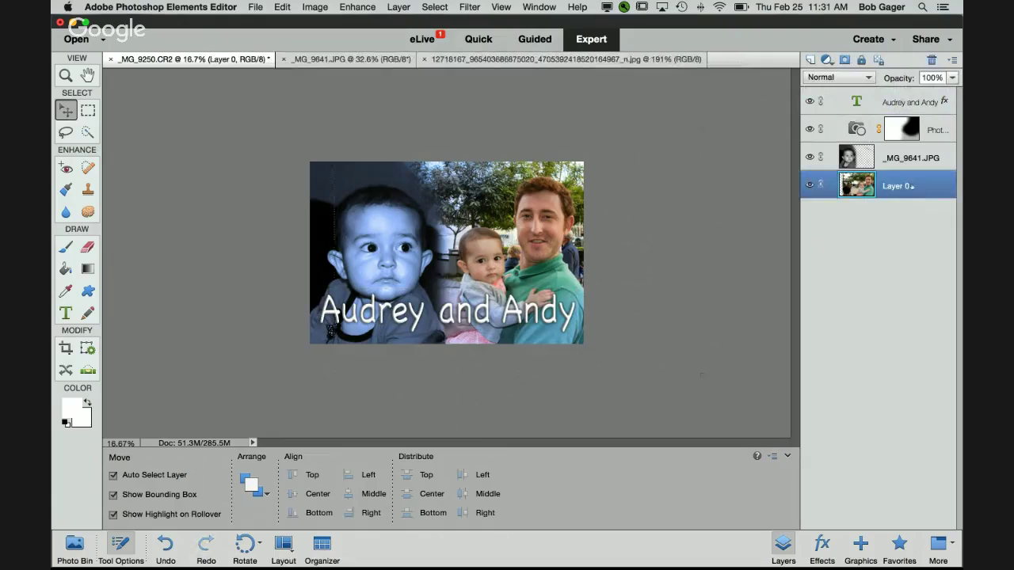
left_click(140, 128)
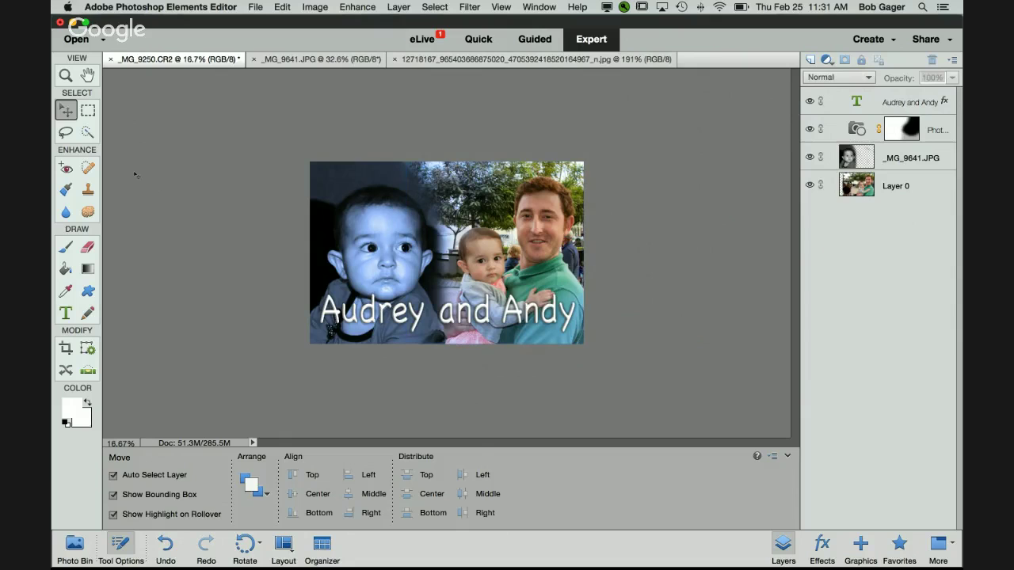
left_click(87, 75)
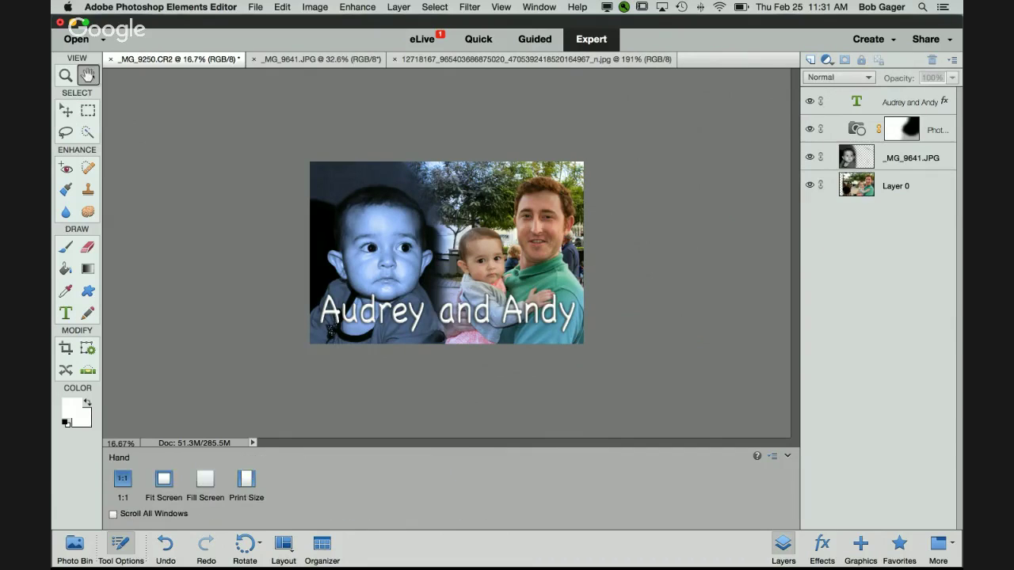
double_click(87, 74)
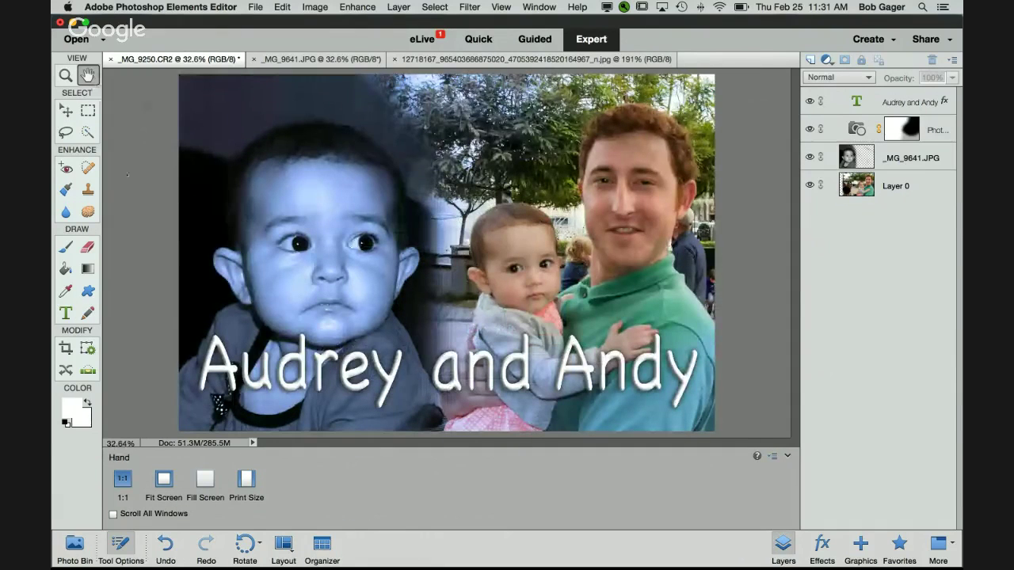
left_click(120, 546)
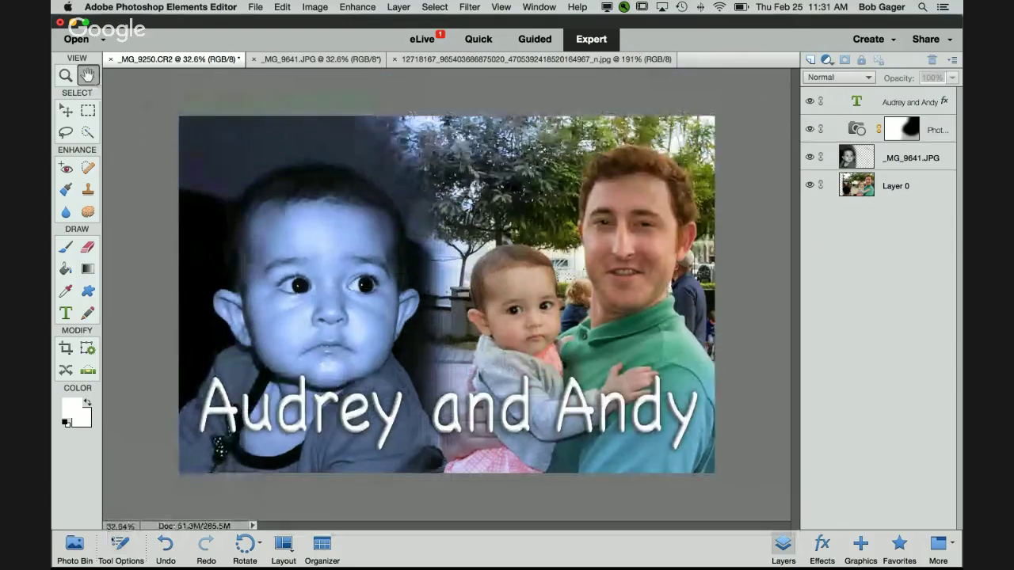
double_click(87, 75)
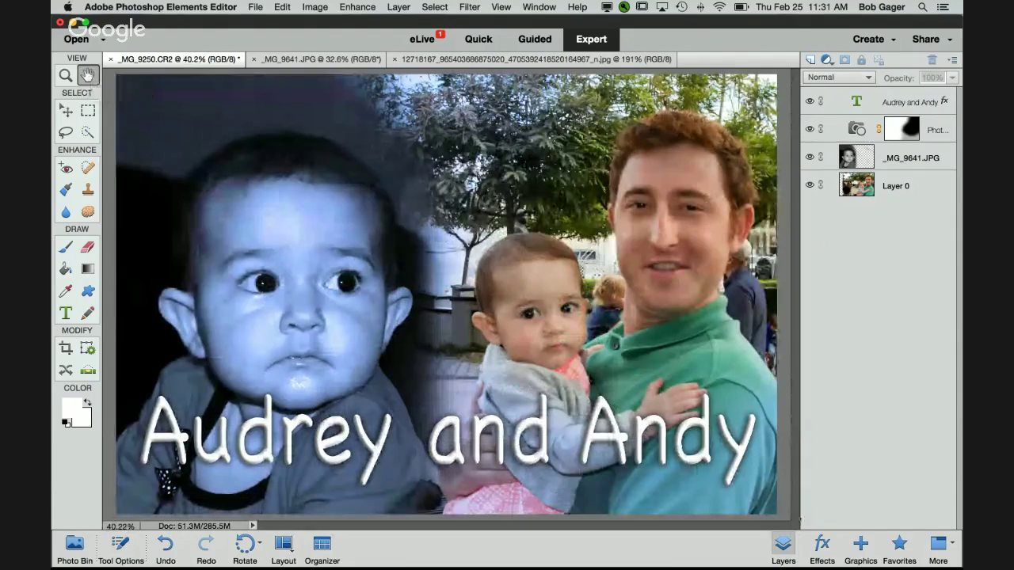
key("F11")
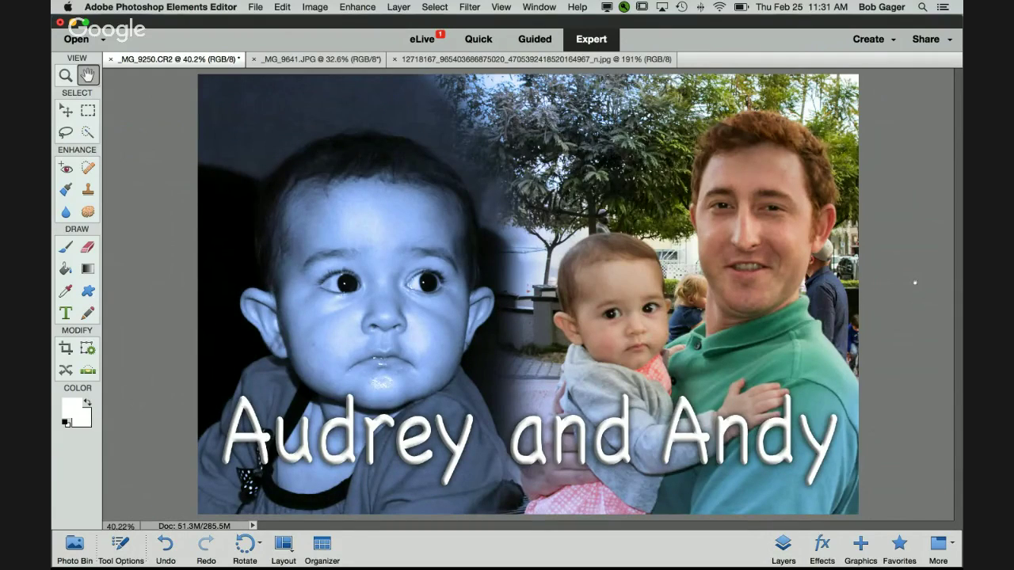
- Switch to the Google Hangout in Safari, select the viewer question about removing the layer to adjust the color, and return to Photoshop Elements
key("super+Tab")
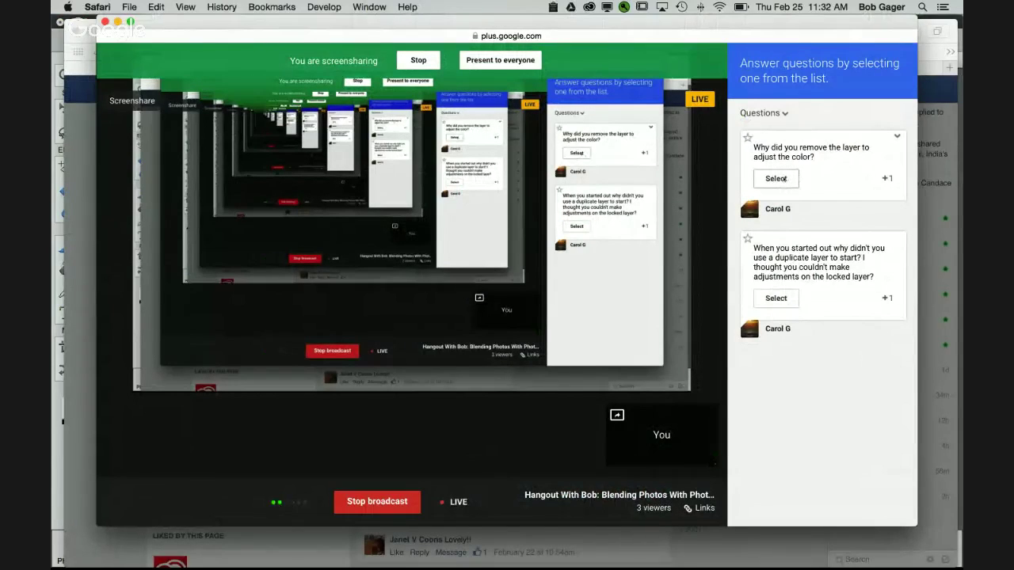
left_click(776, 179)
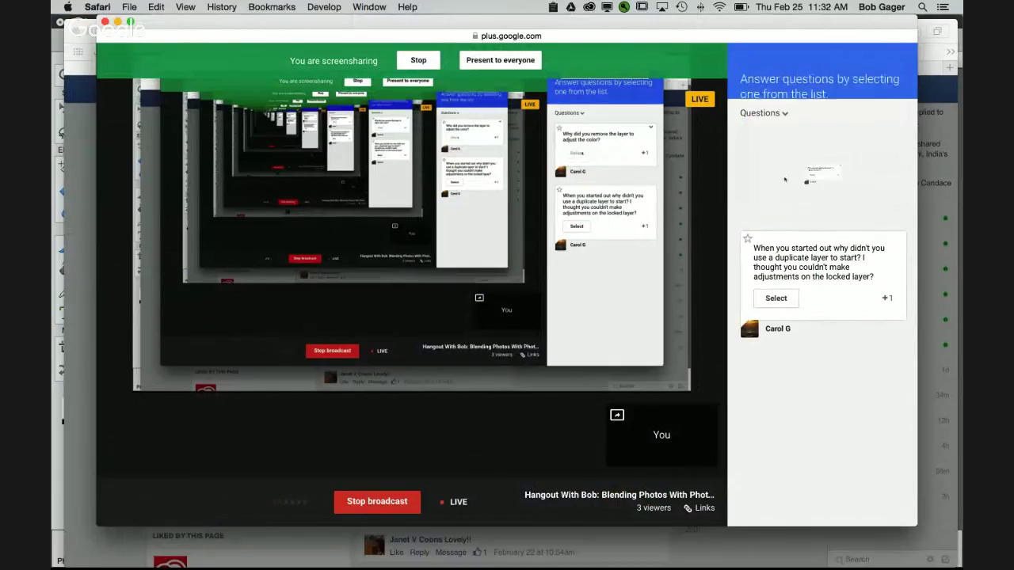
key("super+Tab")
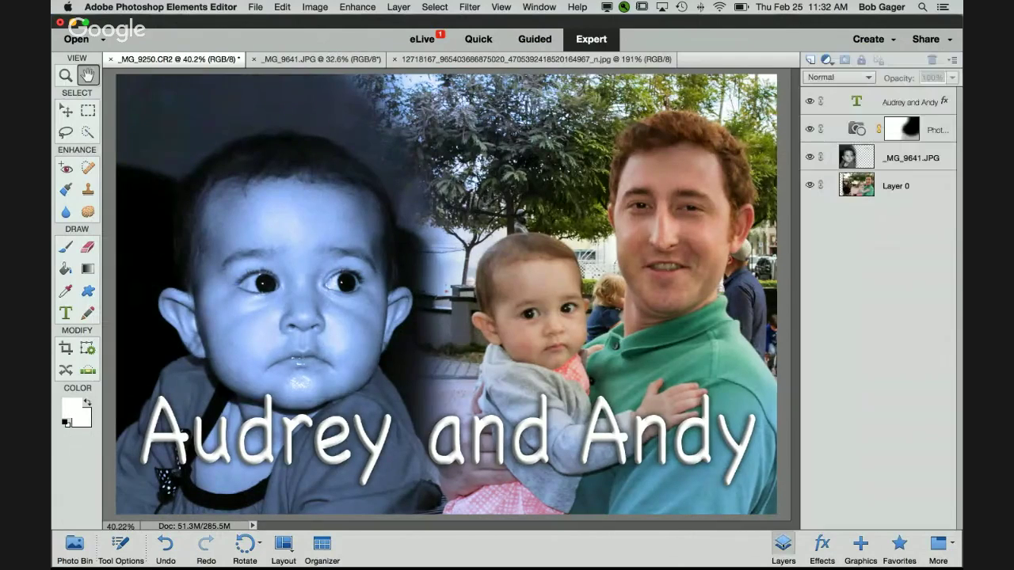
- Paint white with the Brush on the Photo Filter layer mask over the man's face to apply the blue tint there
left_click(783, 545)
left_click(904, 130)
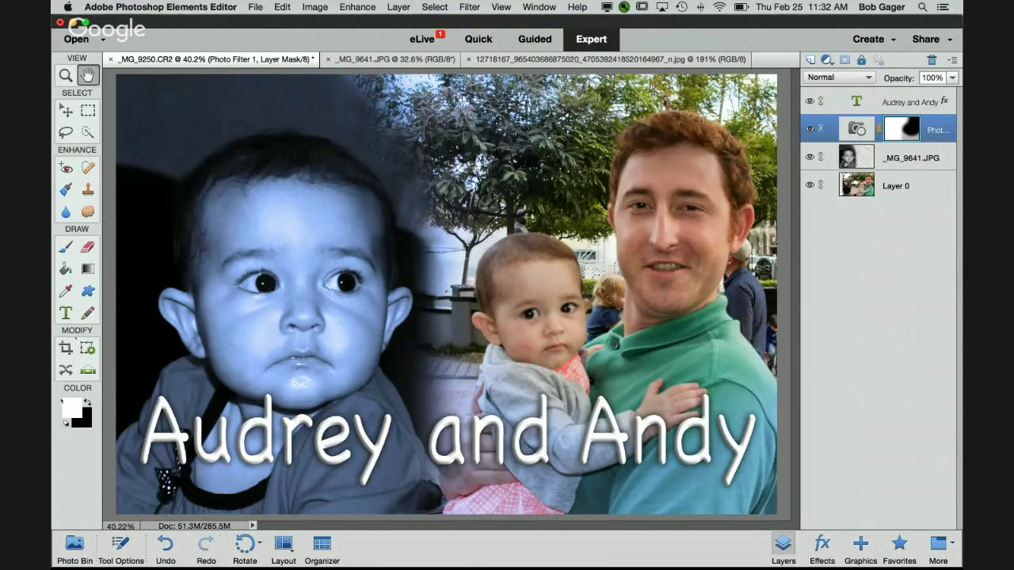
key("b")
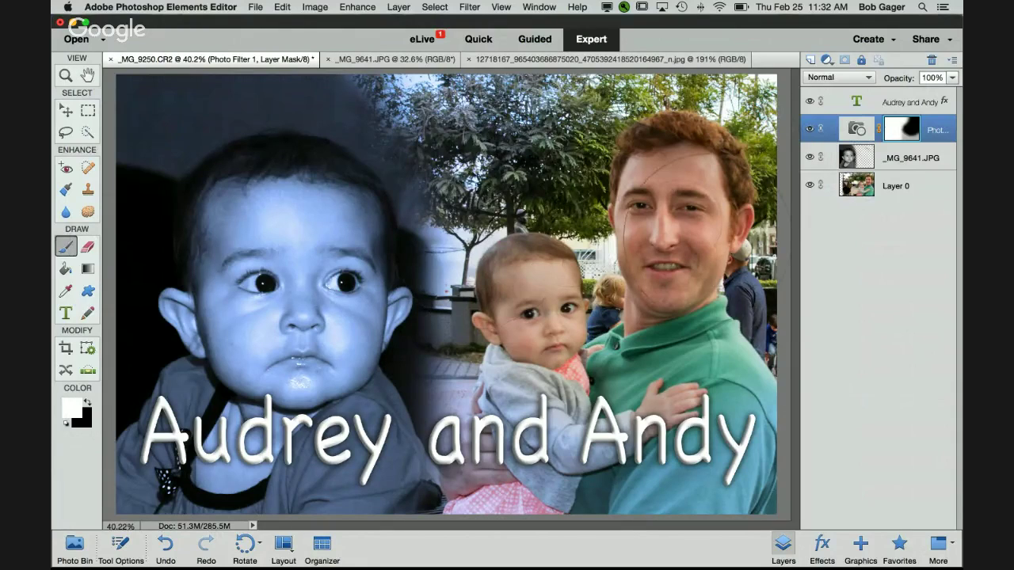
left_click(673, 214)
left_click_drag(681, 222, 713, 230)
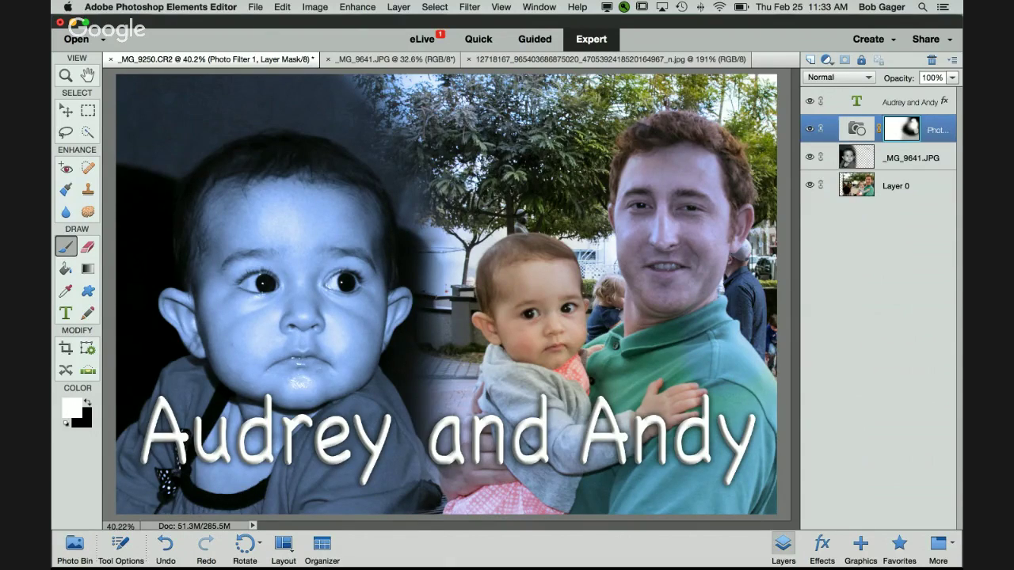
- Try Remove Color on the family photo in Layer 0 and undo it
left_click(864, 193)
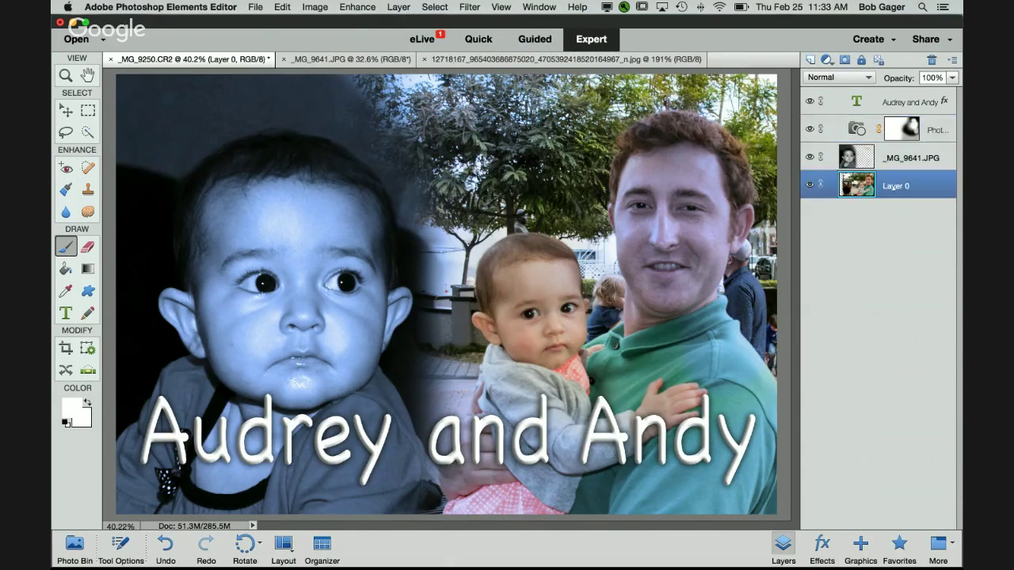
left_click(357, 7)
mouse_move(396, 150)
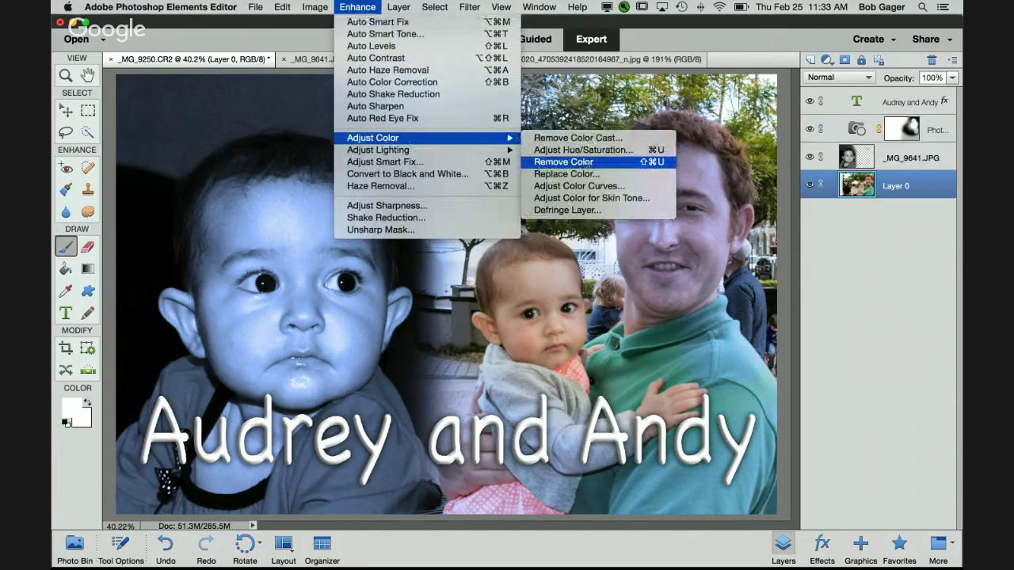
left_click(563, 162)
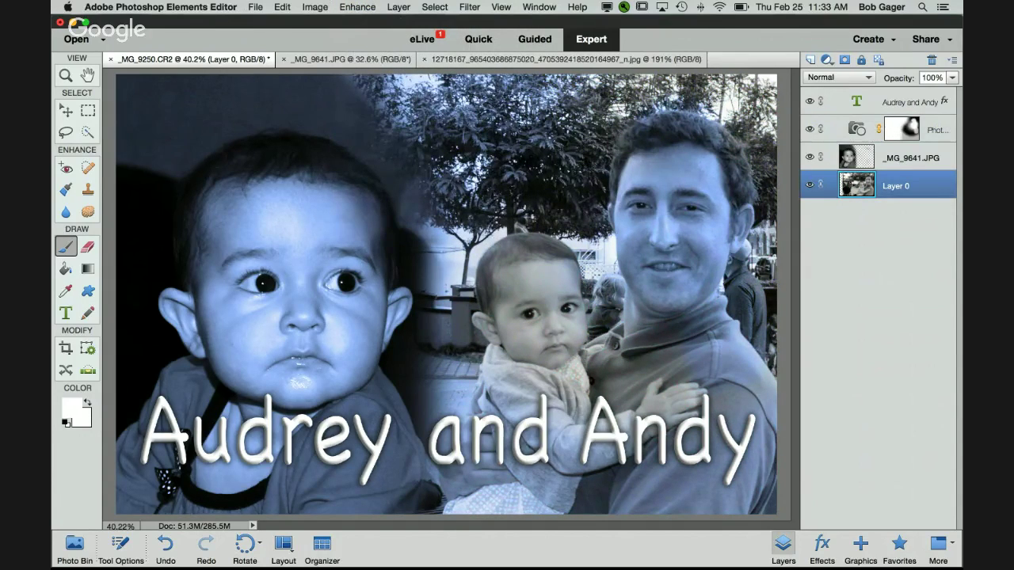
left_click(164, 544)
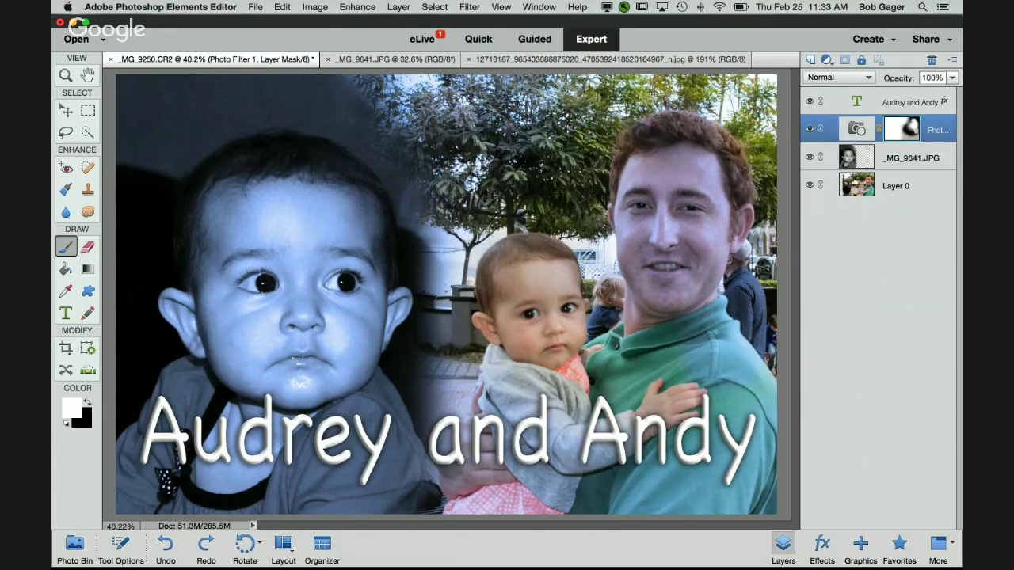
- Paint black on the Photo Filter mask over the man's face to clear the blue tint, and select the _MG_9641.JPG layer
left_click(87, 402)
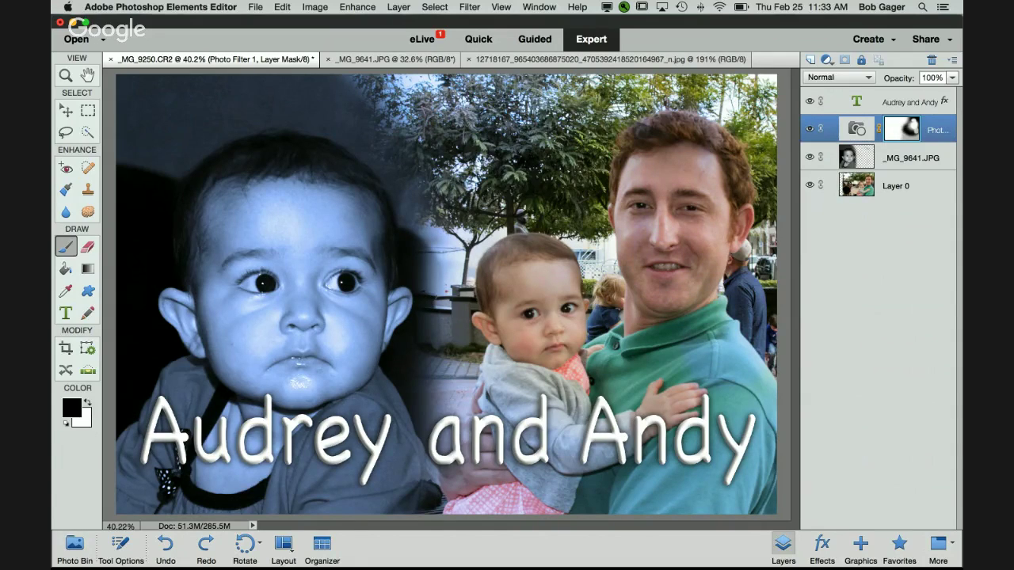
left_click_drag(674, 182, 654, 142)
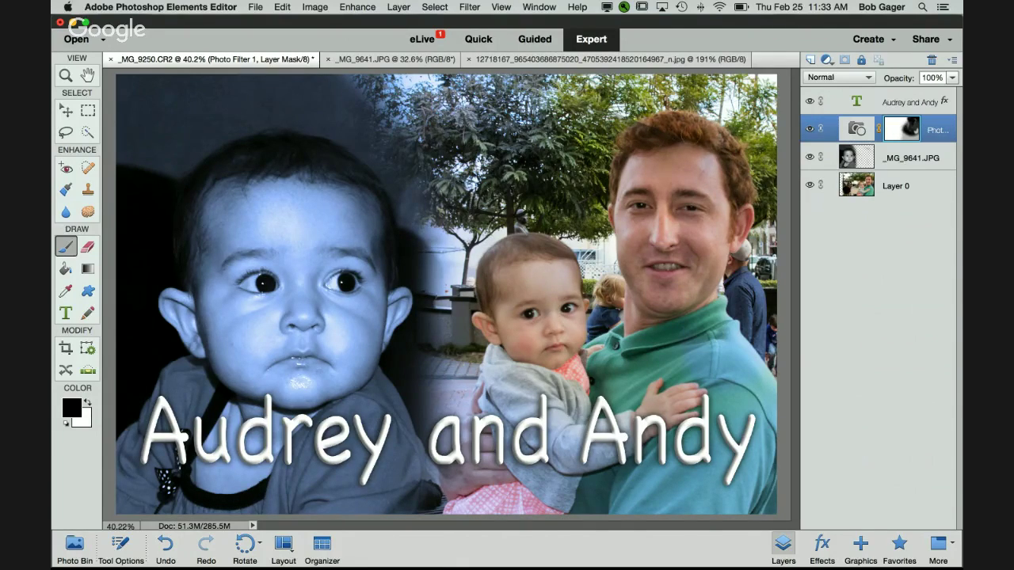
left_click(888, 158)
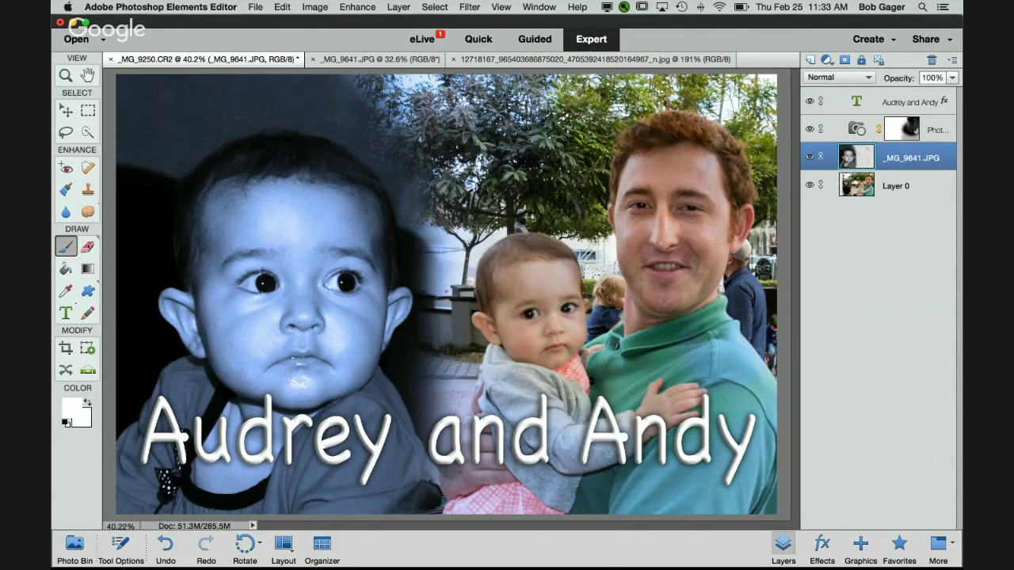
- Paint black with the Brush on the Photo Filter layer mask over the man's face and green shirt to clear the remaining blue tint
key("e")
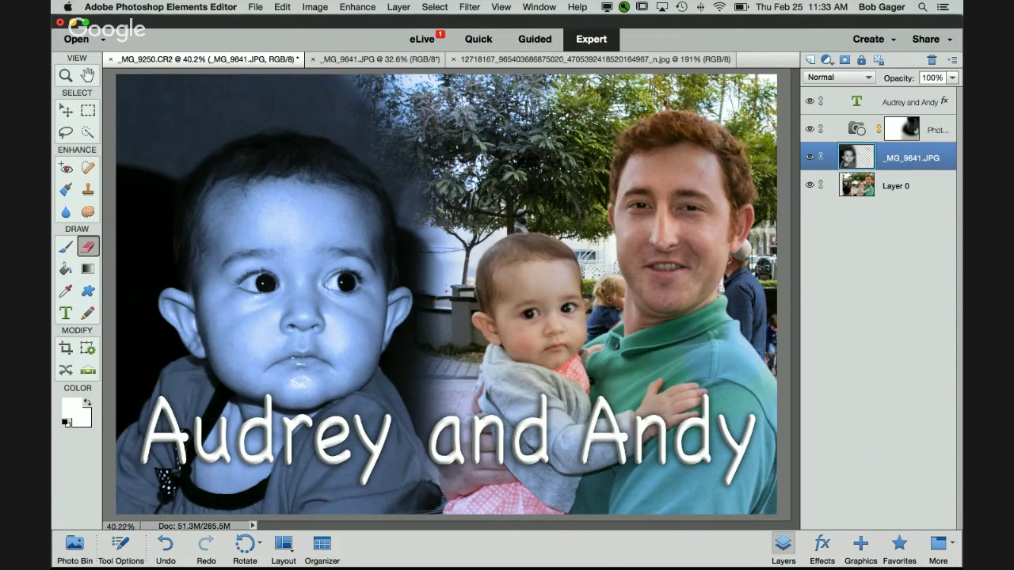
left_click_drag(643, 138, 682, 142)
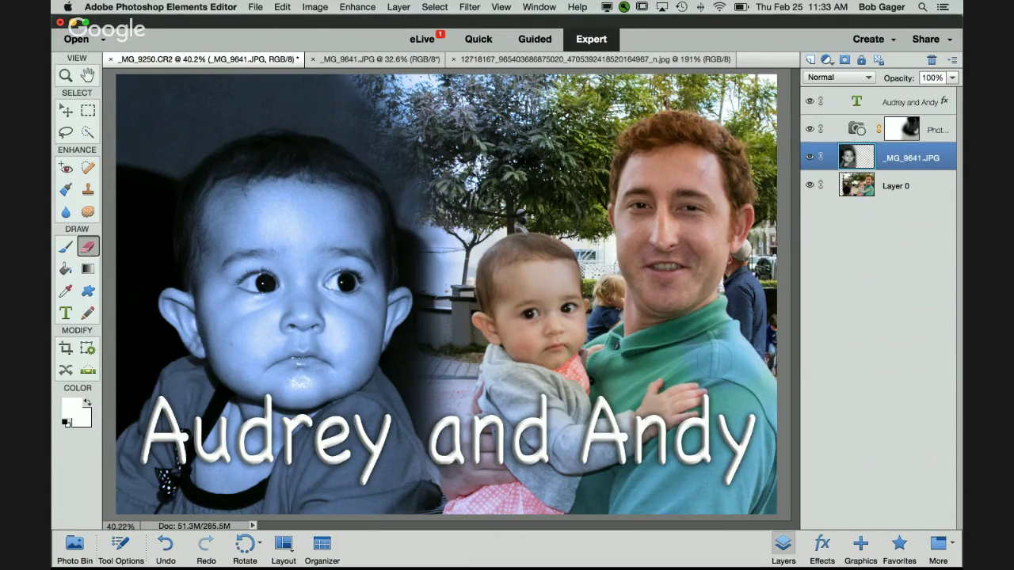
left_click(902, 129)
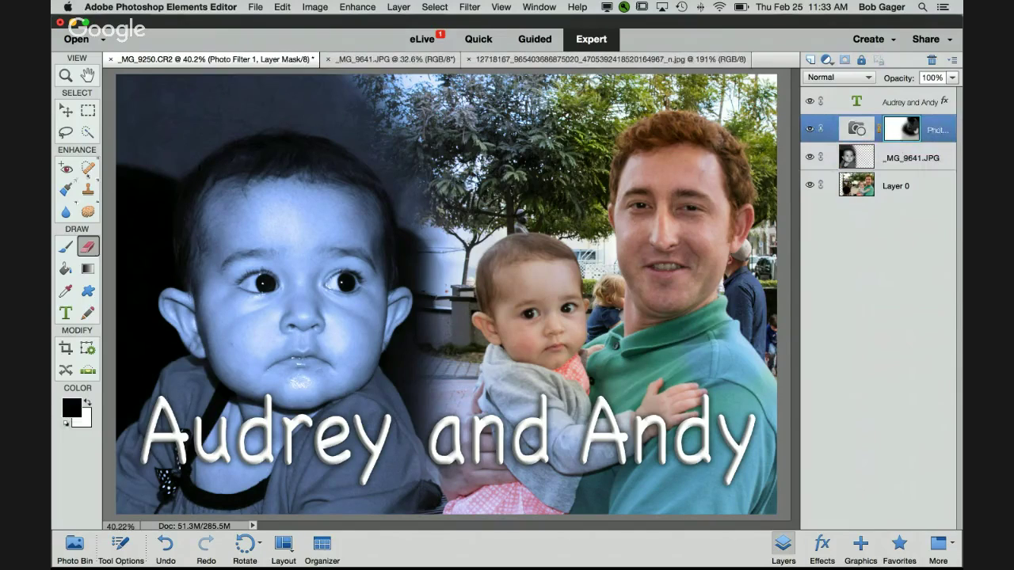
key("b")
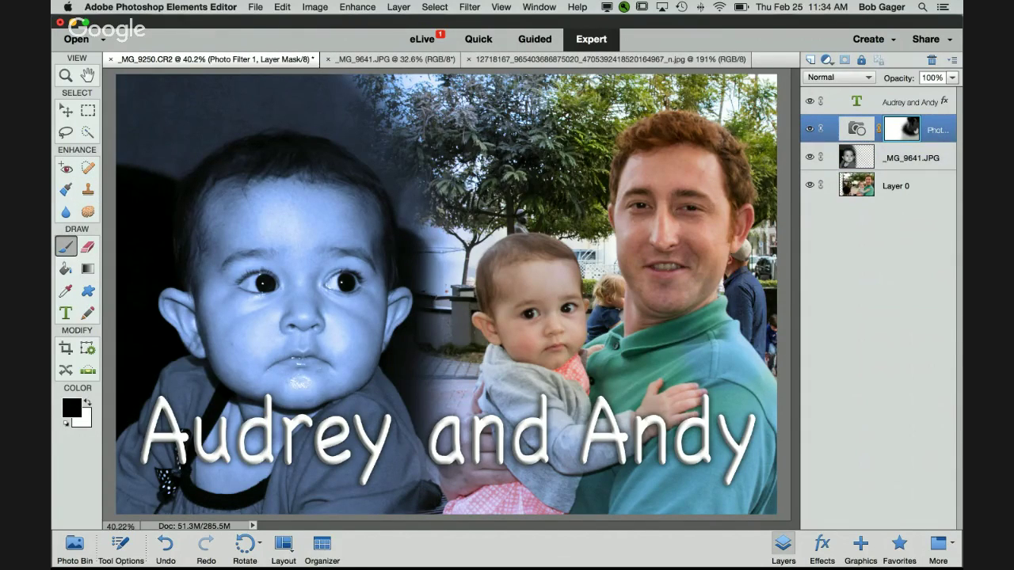
left_click(661, 231)
left_click_drag(749, 364, 744, 396)
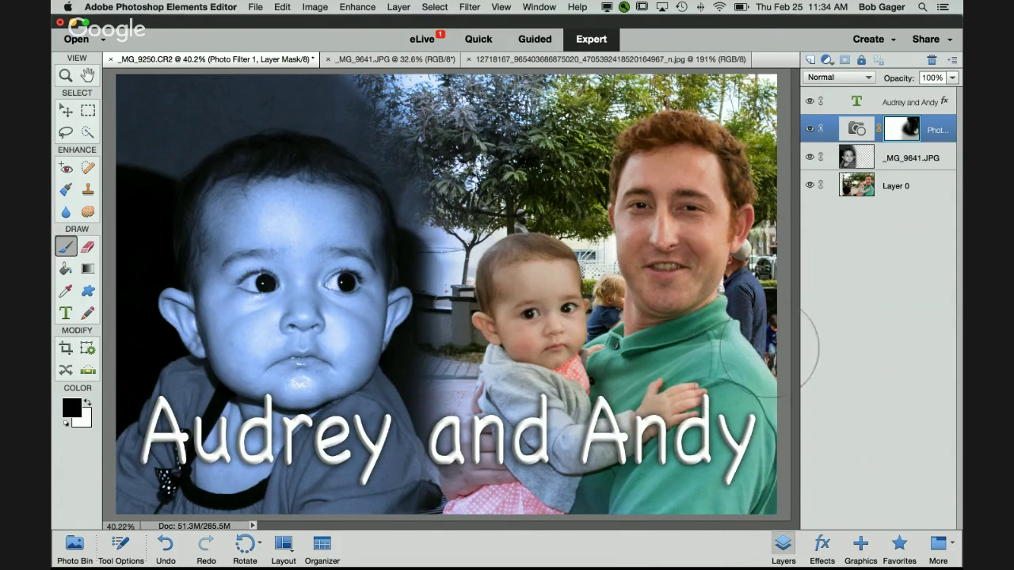
- Switch to the Google Hangout in Safari, mark the color question and the "Thank you." message as done, and return to Photoshop Elements
key("super+Tab")
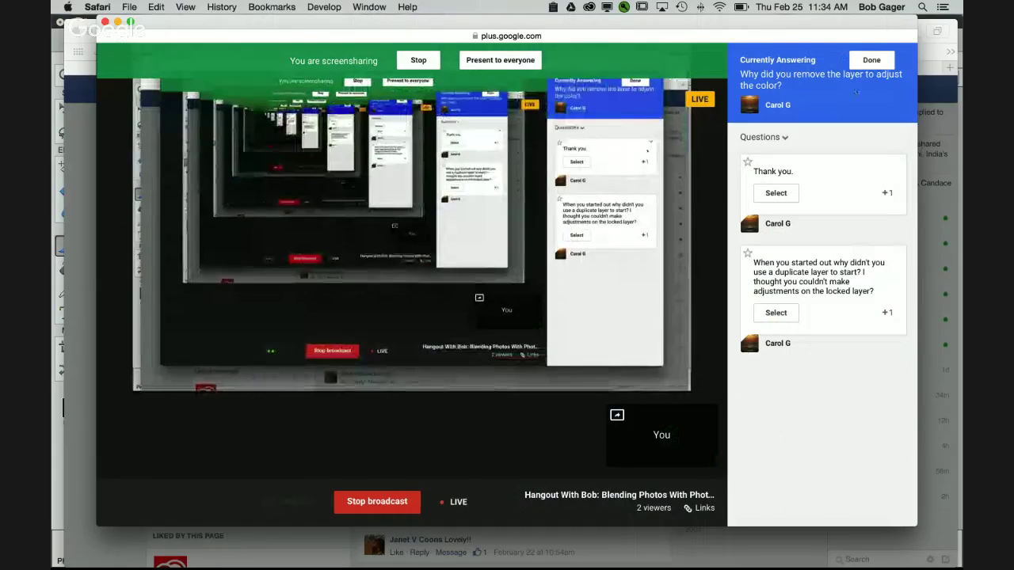
left_click(870, 60)
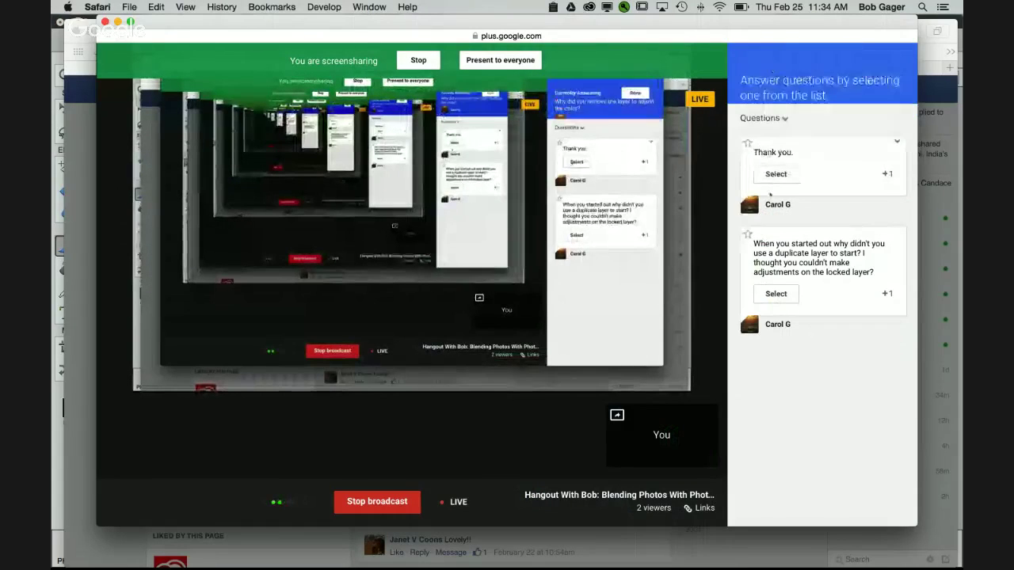
left_click(777, 173)
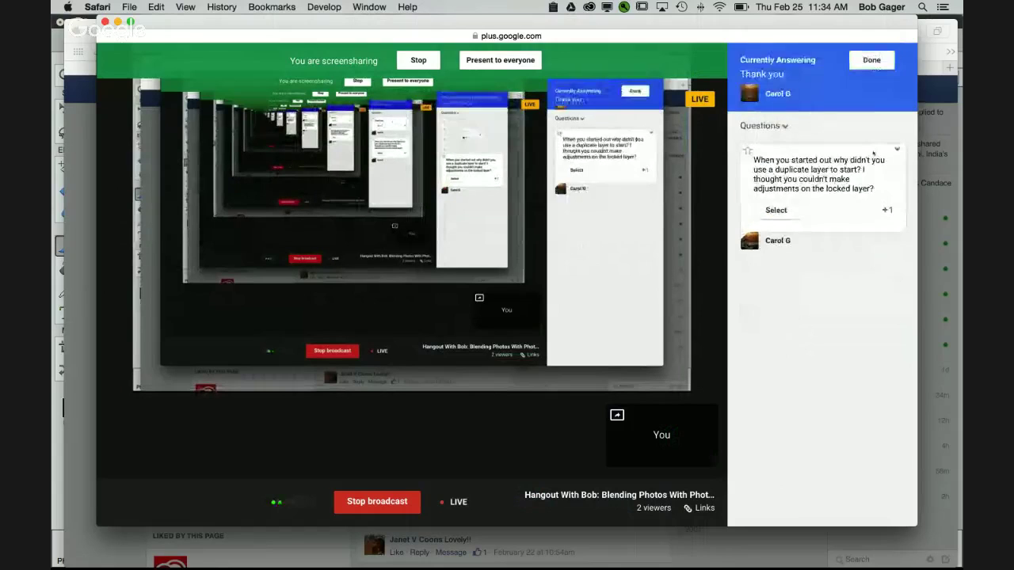
left_click(870, 61)
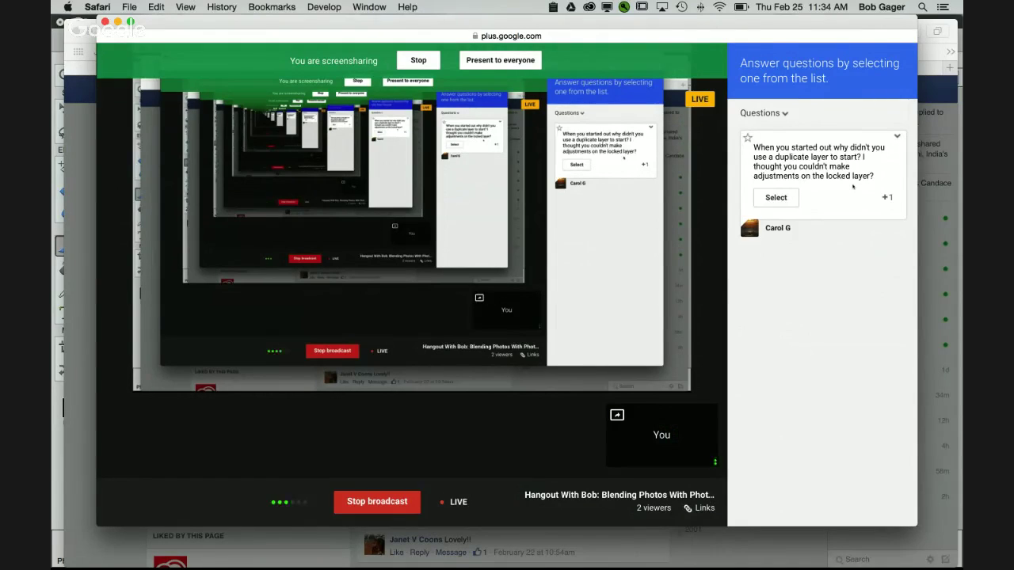
key("super+Tab")
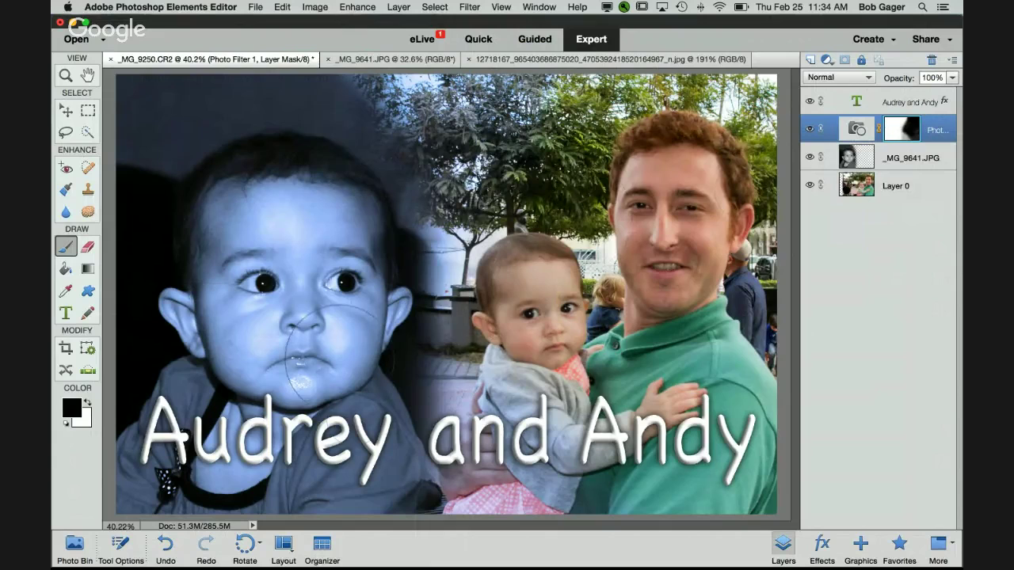
- Bring up the open _MG_9641.JPG photo, duplicate its Background layer, and delete the copy
left_click(74, 547)
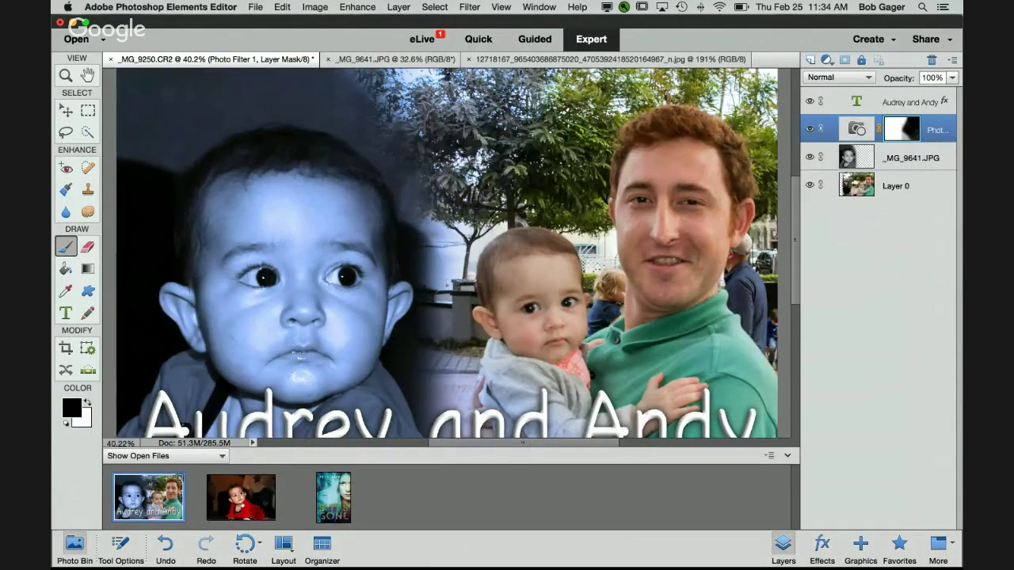
left_click(242, 504)
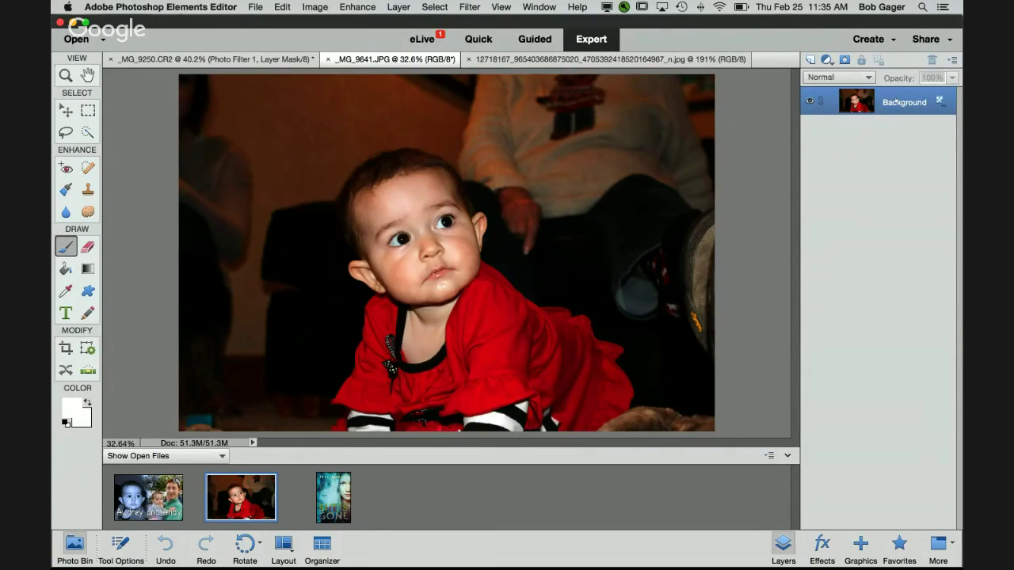
left_click_drag(898, 102, 810, 62)
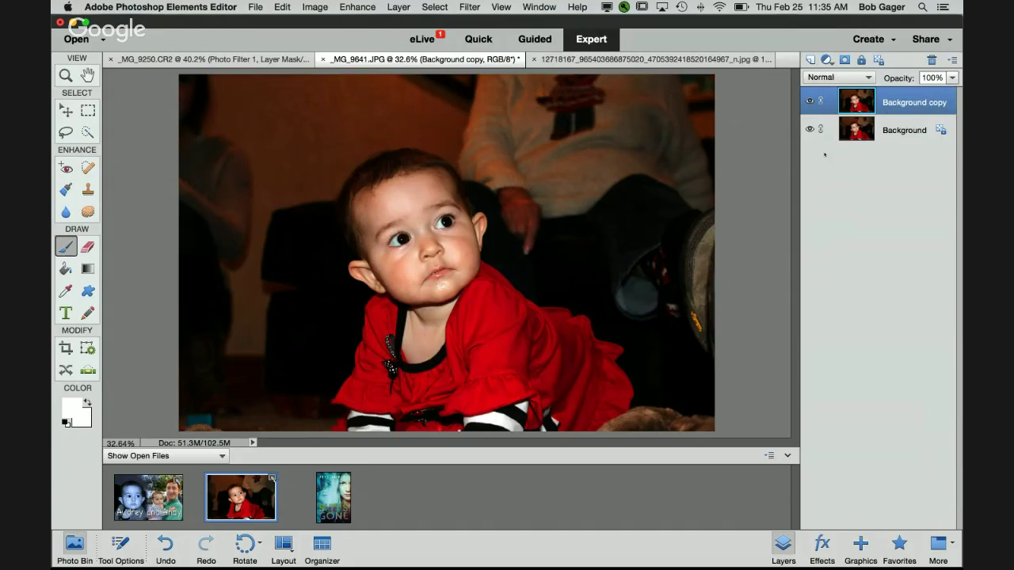
left_click_drag(856, 101, 932, 61)
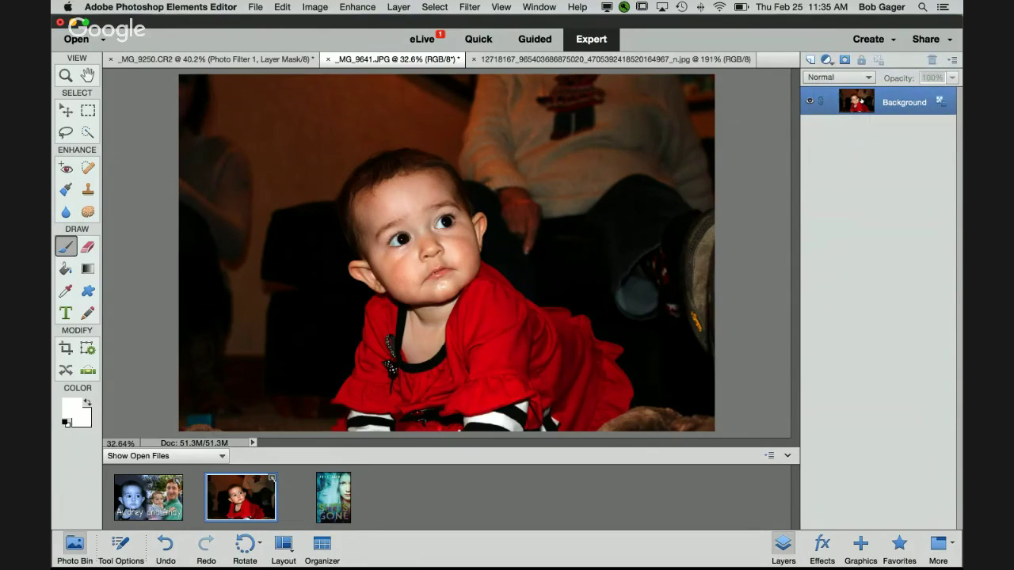
- Convert the locked Background of _MG_9641.JPG into a regular layer named Layer 0 with Normal mode and 100% opacity
double_click(861, 100)
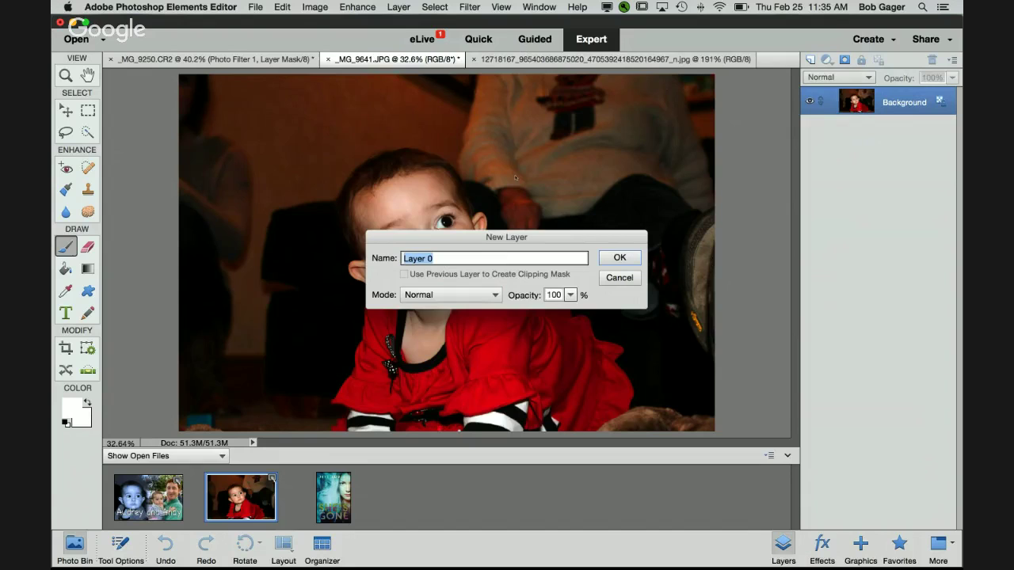
left_click(620, 259)
left_click(620, 258)
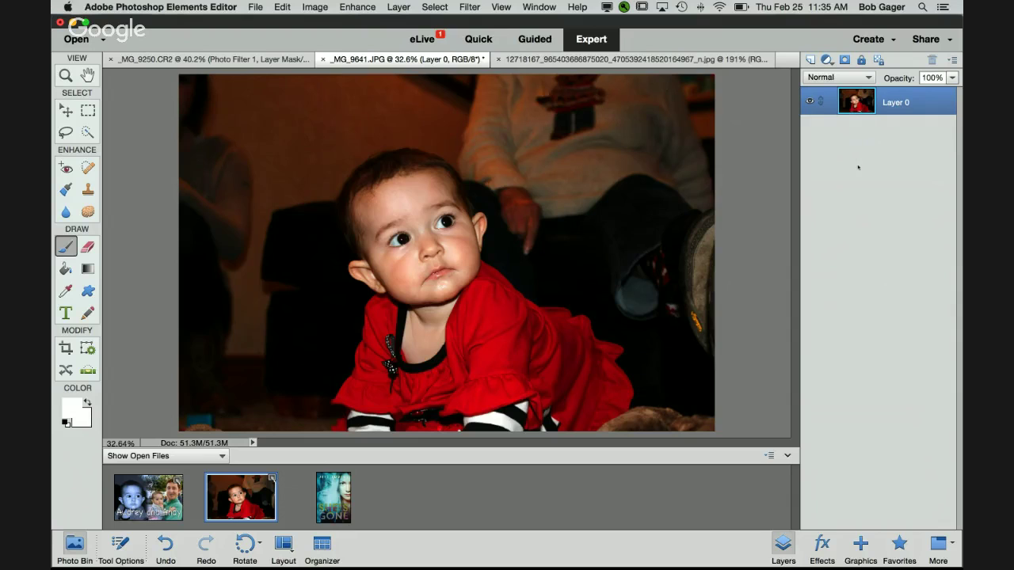
- Switch to the Hangout in Safari, mark the duplicate-layer question as answered, and select the message "I missed that part. I came in late."
key("super+Tab")
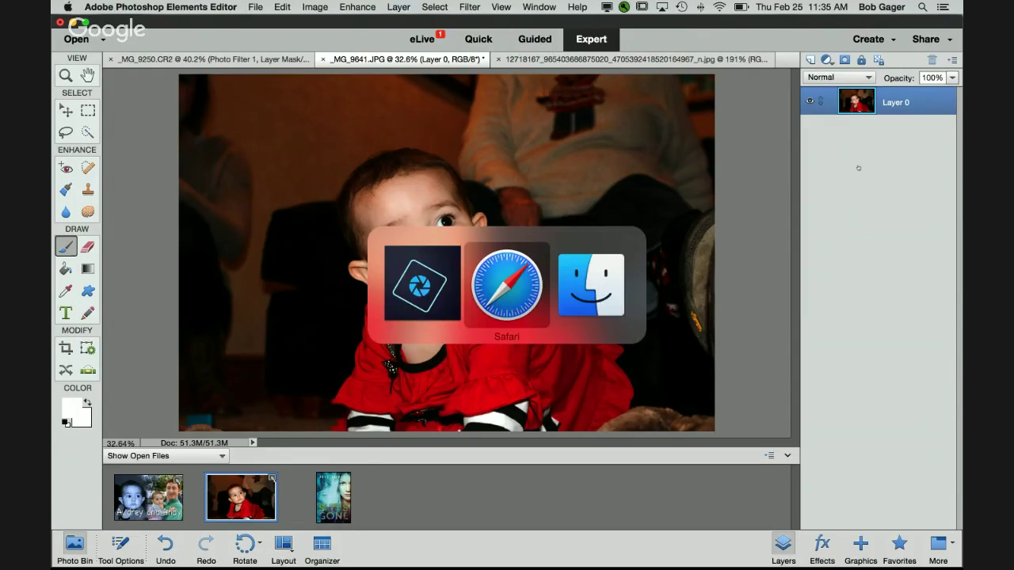
left_click(782, 198)
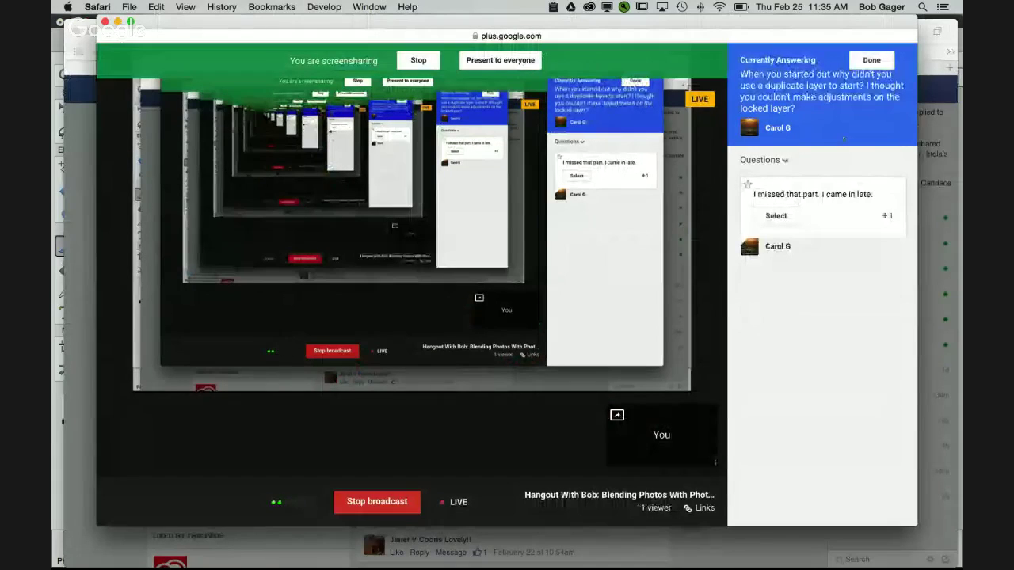
left_click(872, 60)
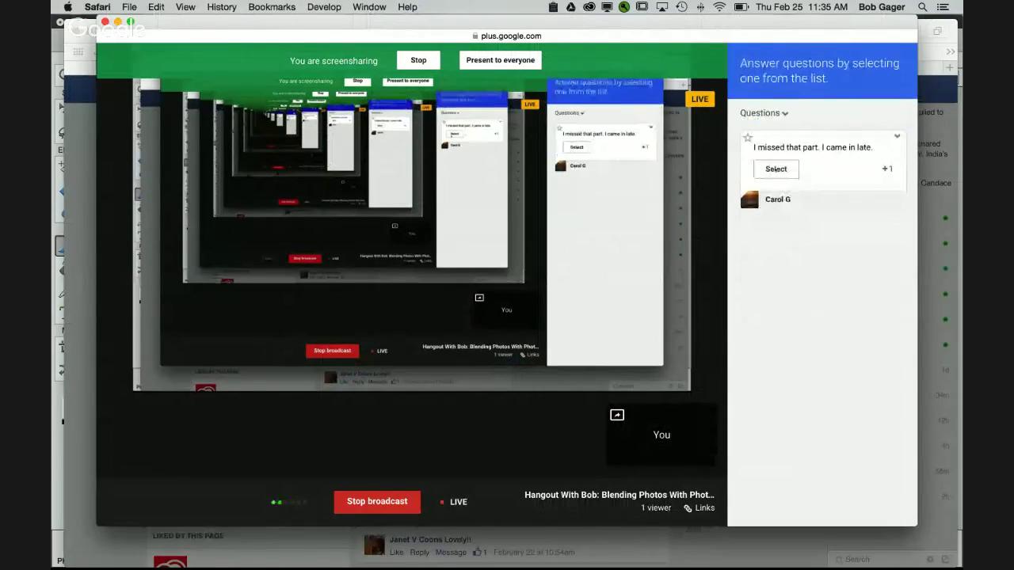
left_click(785, 169)
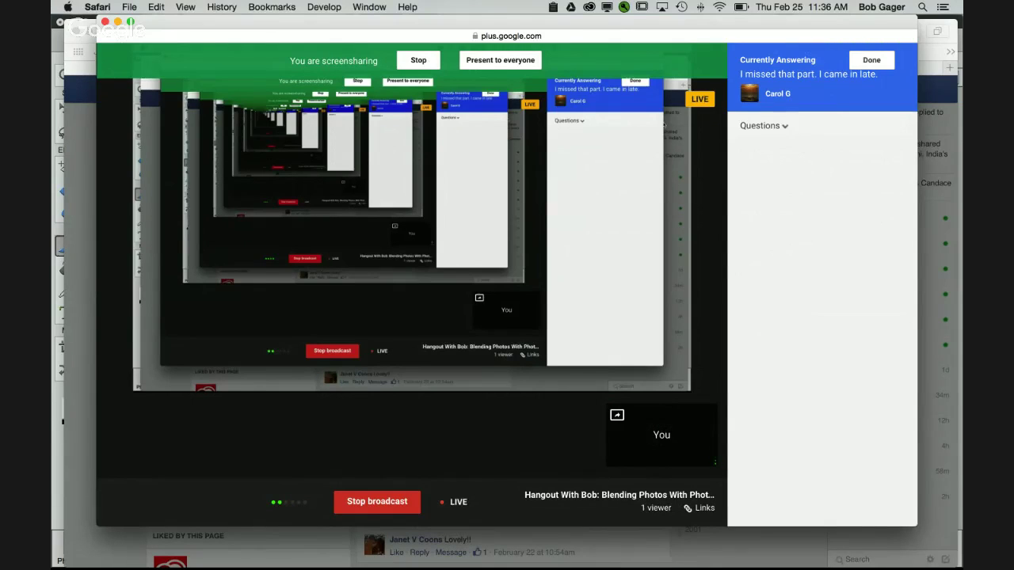
mouse_move(796, 150)
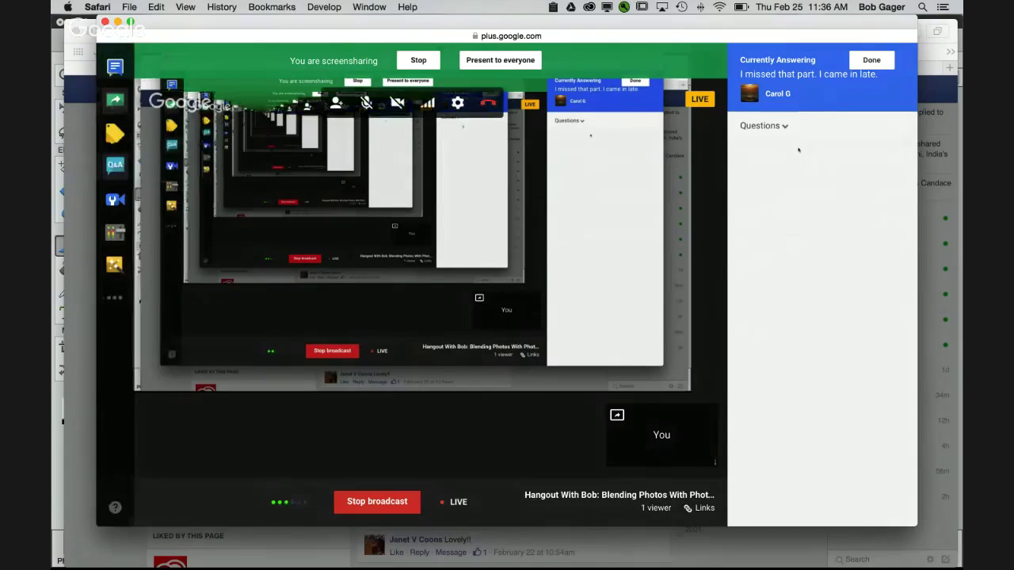